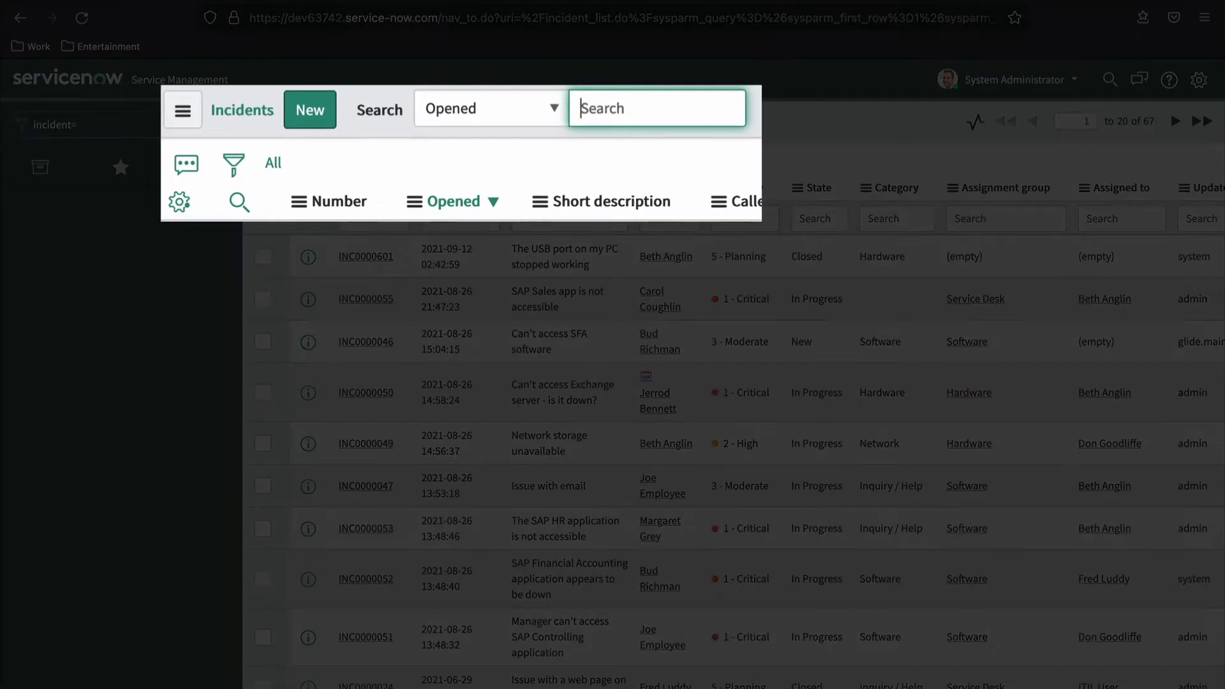
Sort incidents by Number ascending, open INC0000002, then return to the list
click(353, 205)
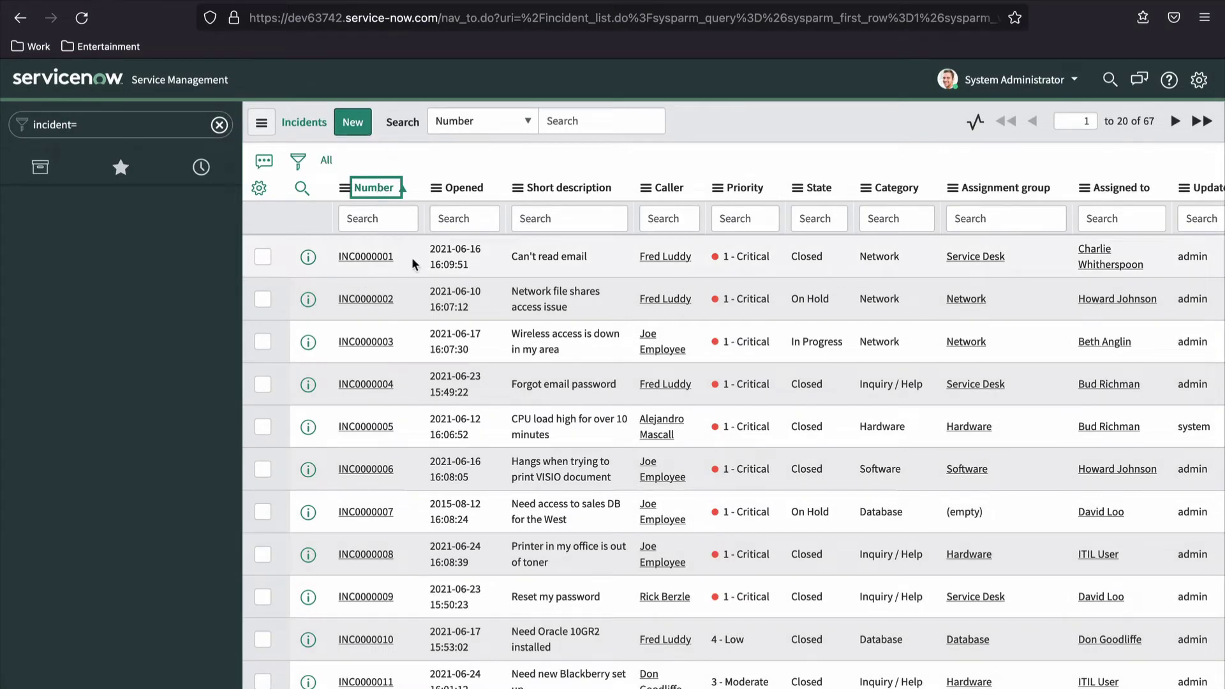
click(369, 300)
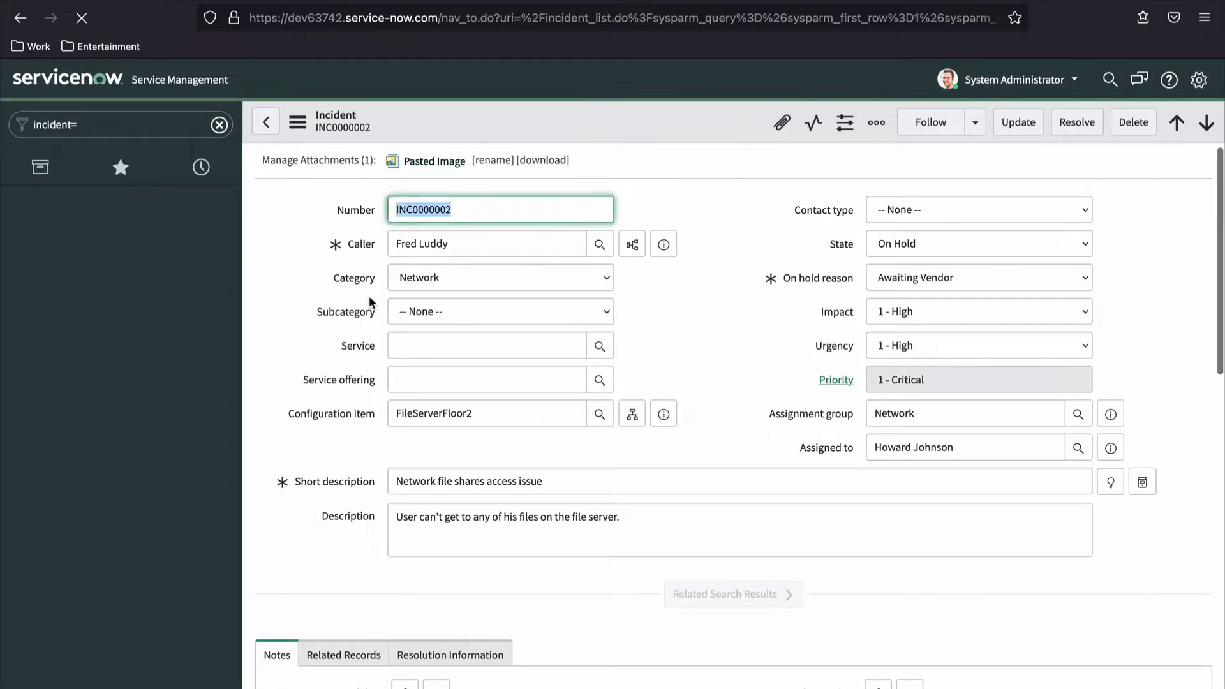
click(269, 122)
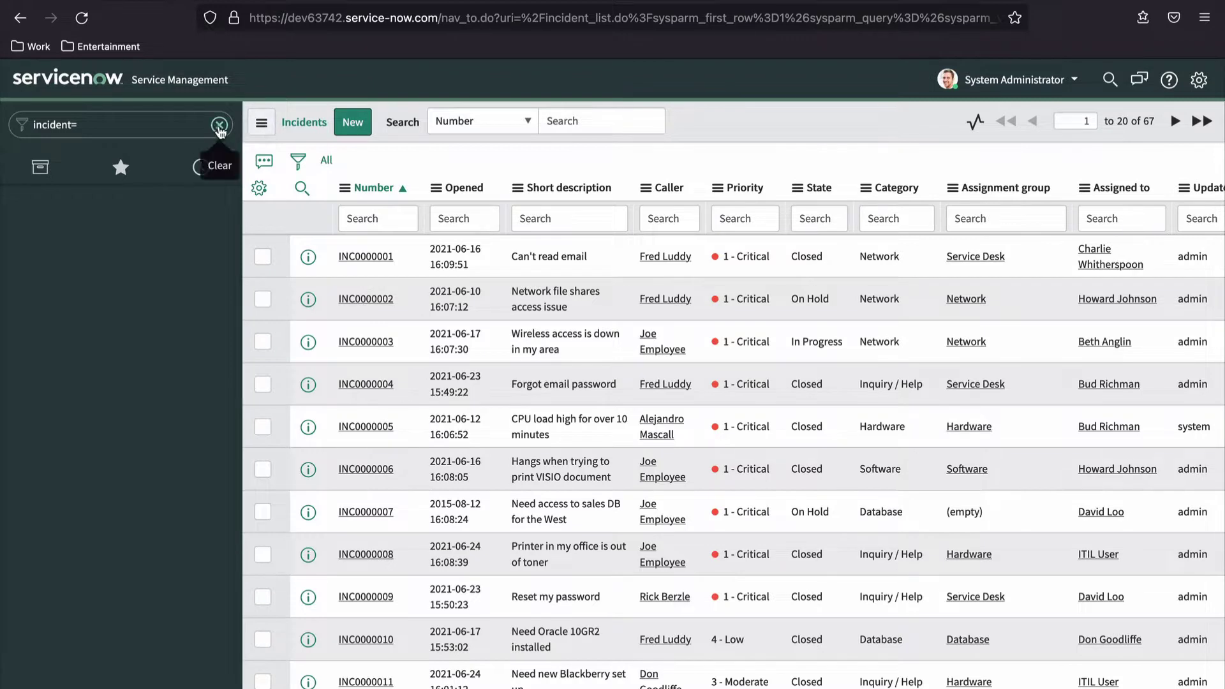
Filter the navigator for 'incident', open All incidents, then clear the navigator filter
click(219, 124)
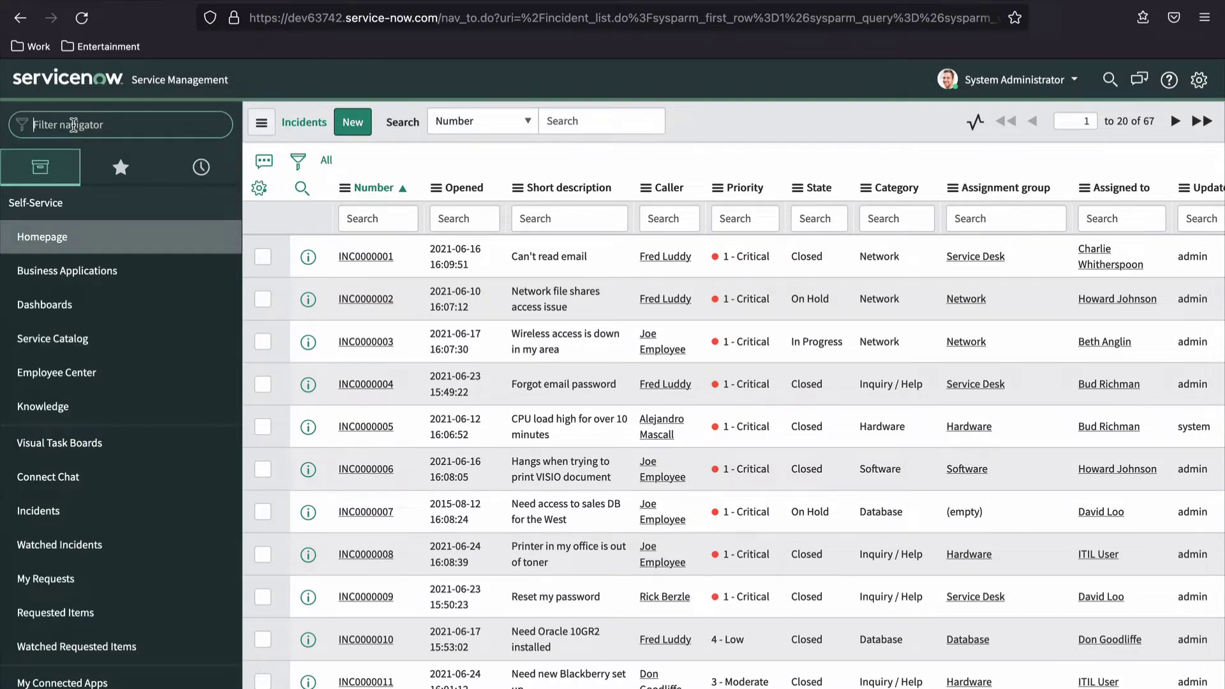
text(incident)
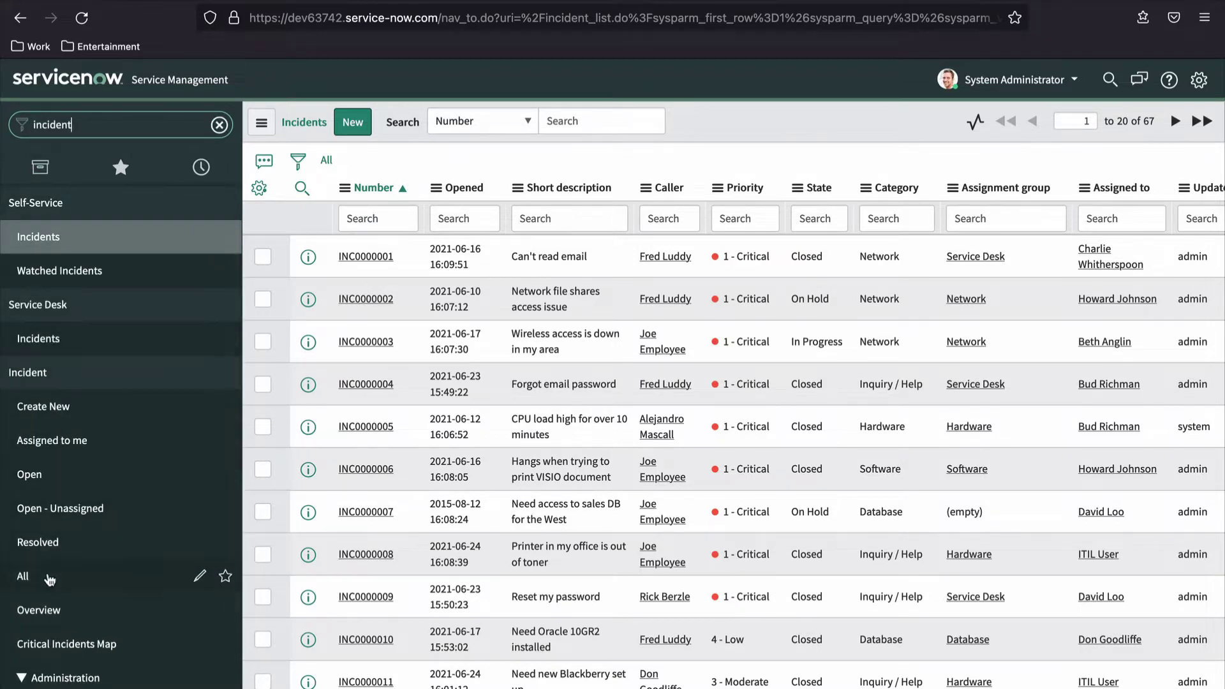
click(49, 578)
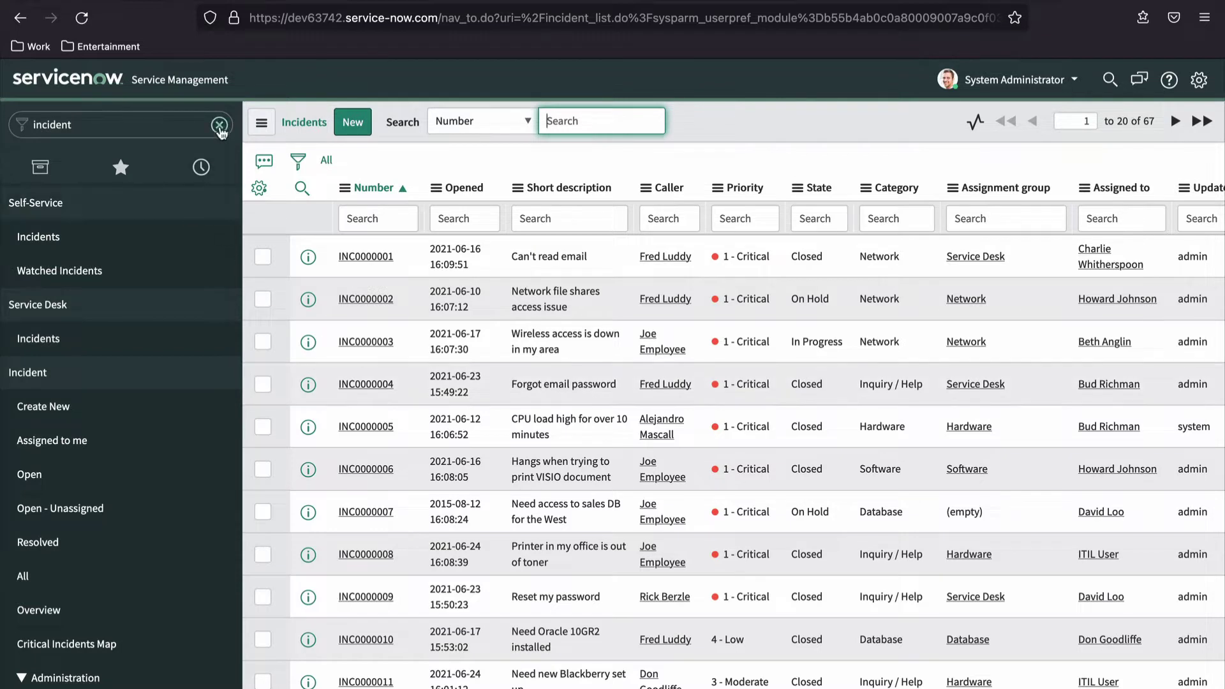
click(219, 124)
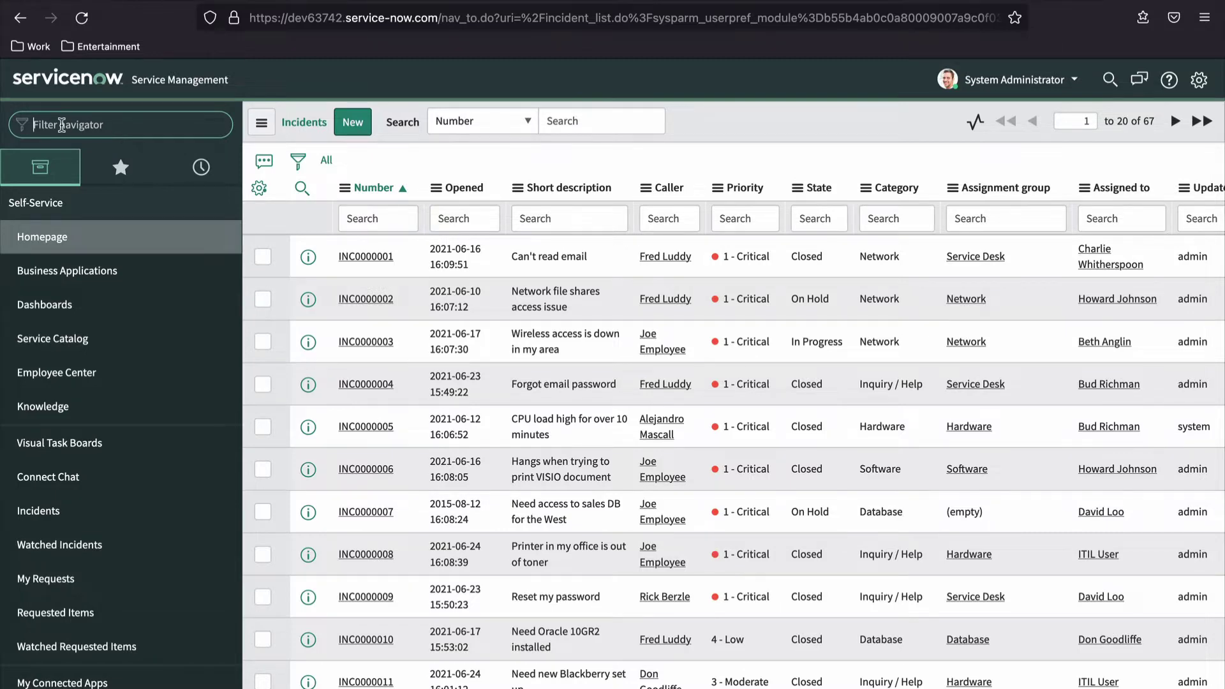
Open the Tasks, Users and Tables lists in turn via task.list, sys_user.list and sys_db_object.list
text(task)
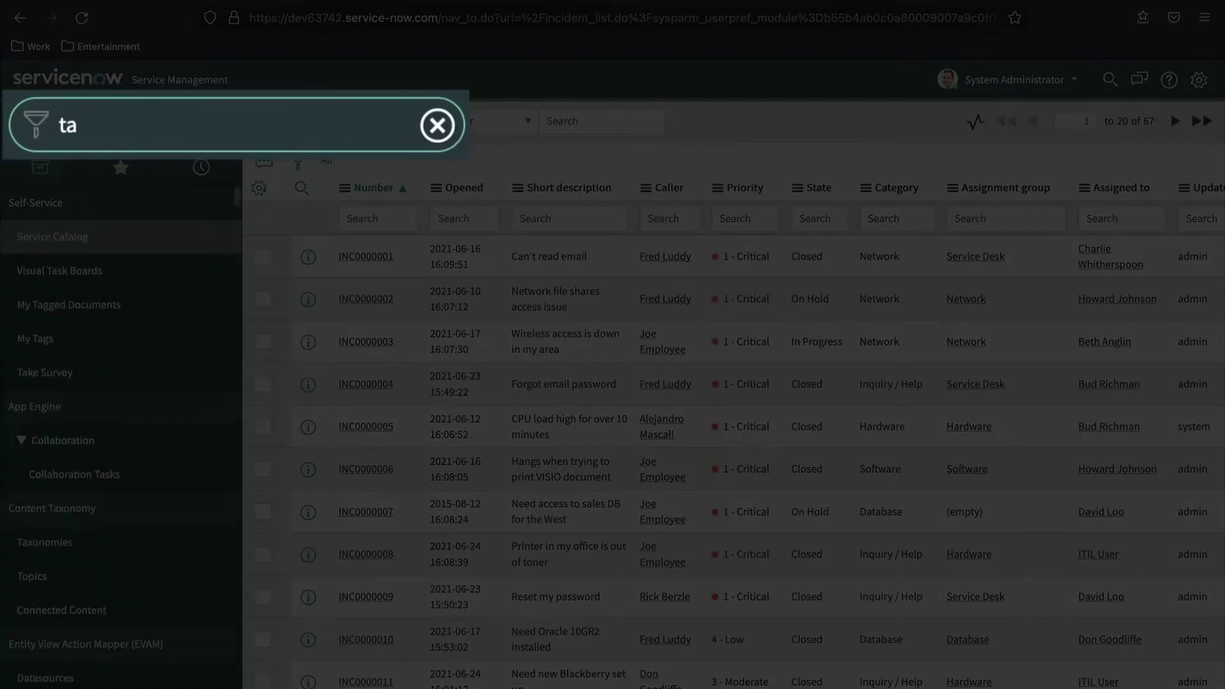
text(.list)
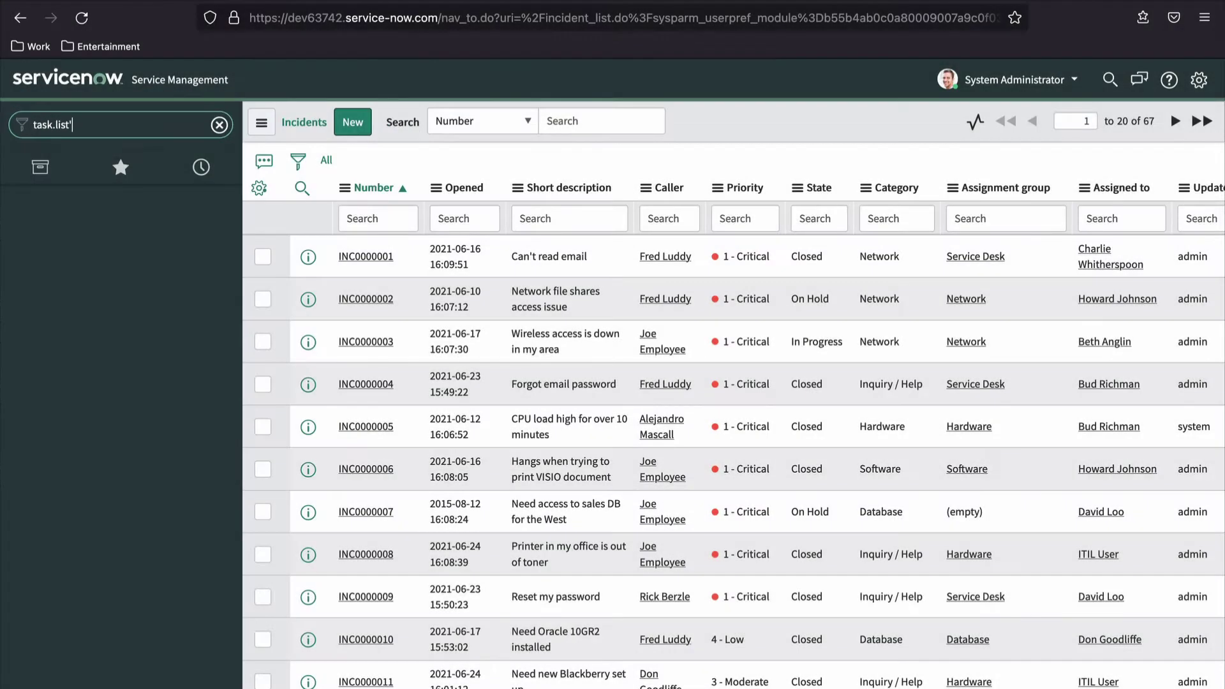
key(Return)
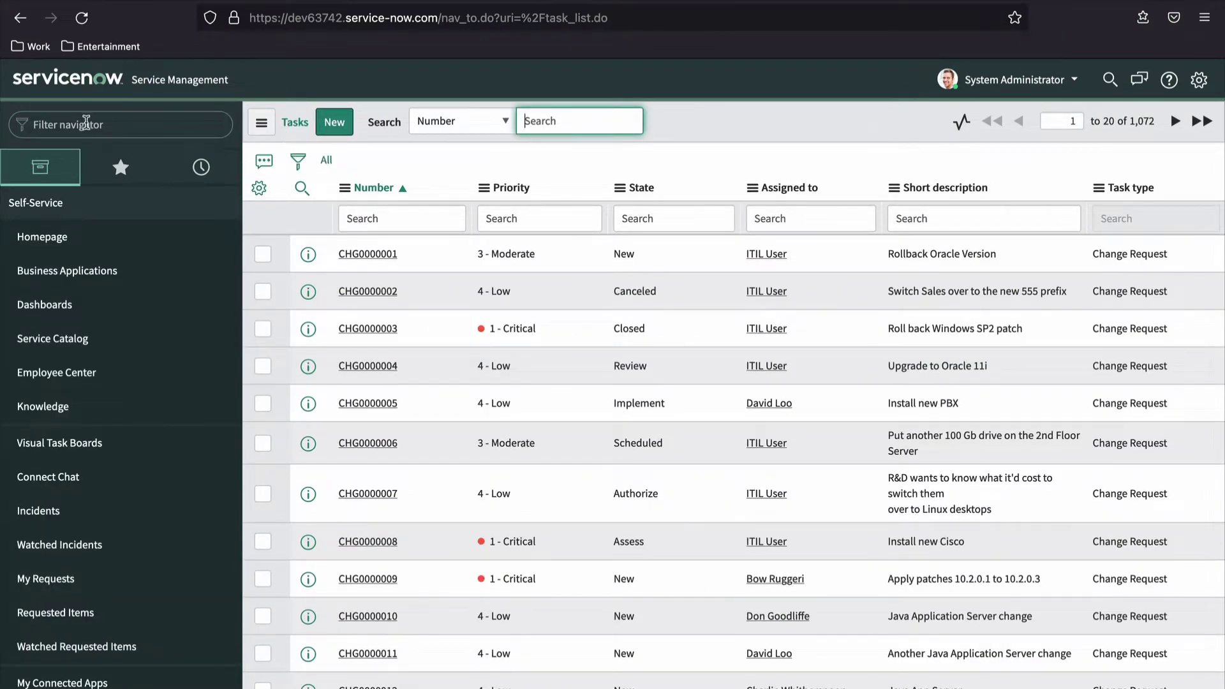
click(86, 122)
text(sys_)
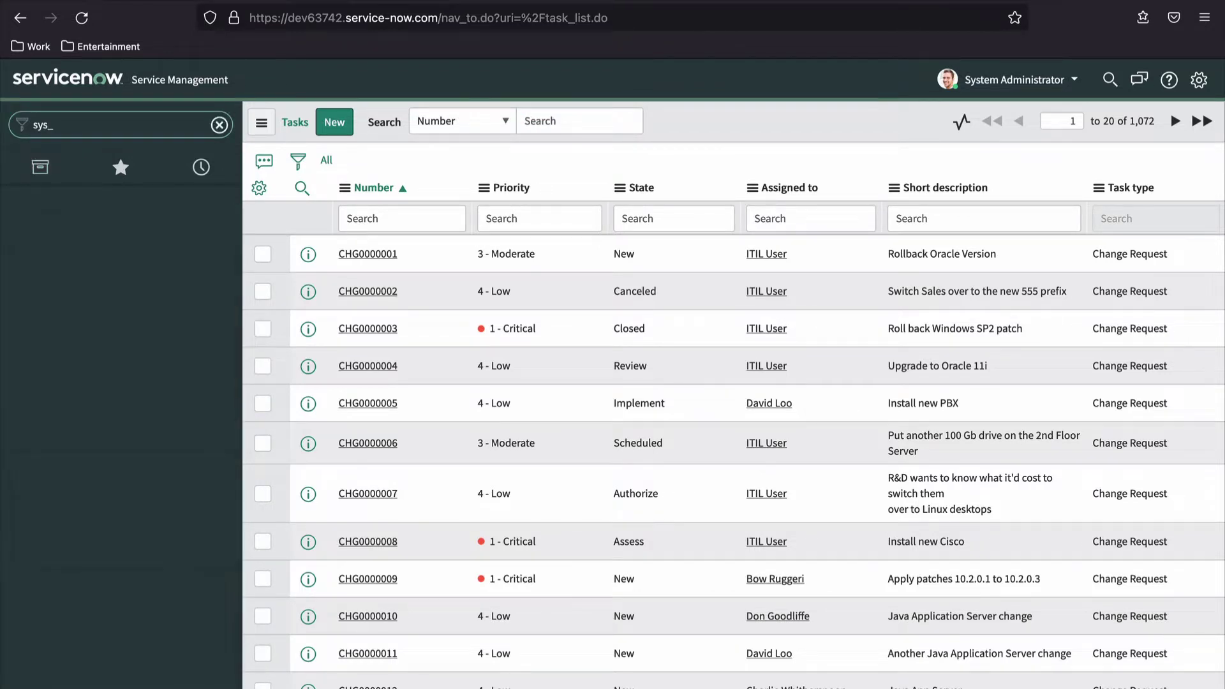
text(user.list)
key(Return)
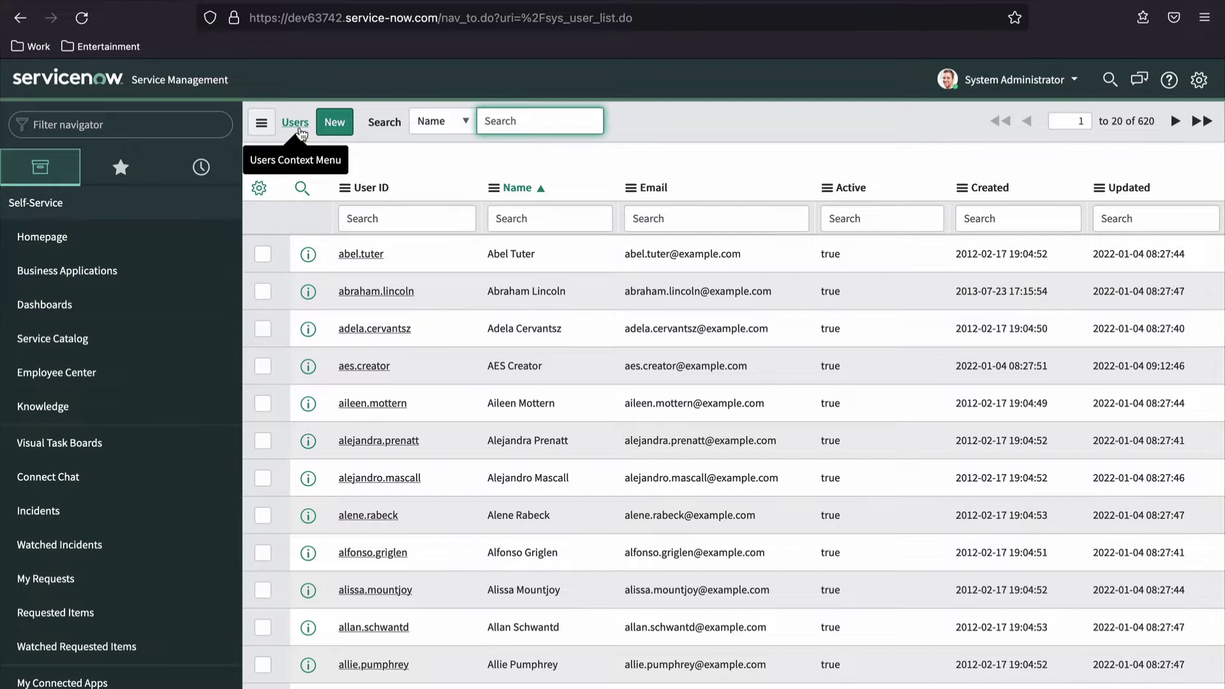
click(112, 125)
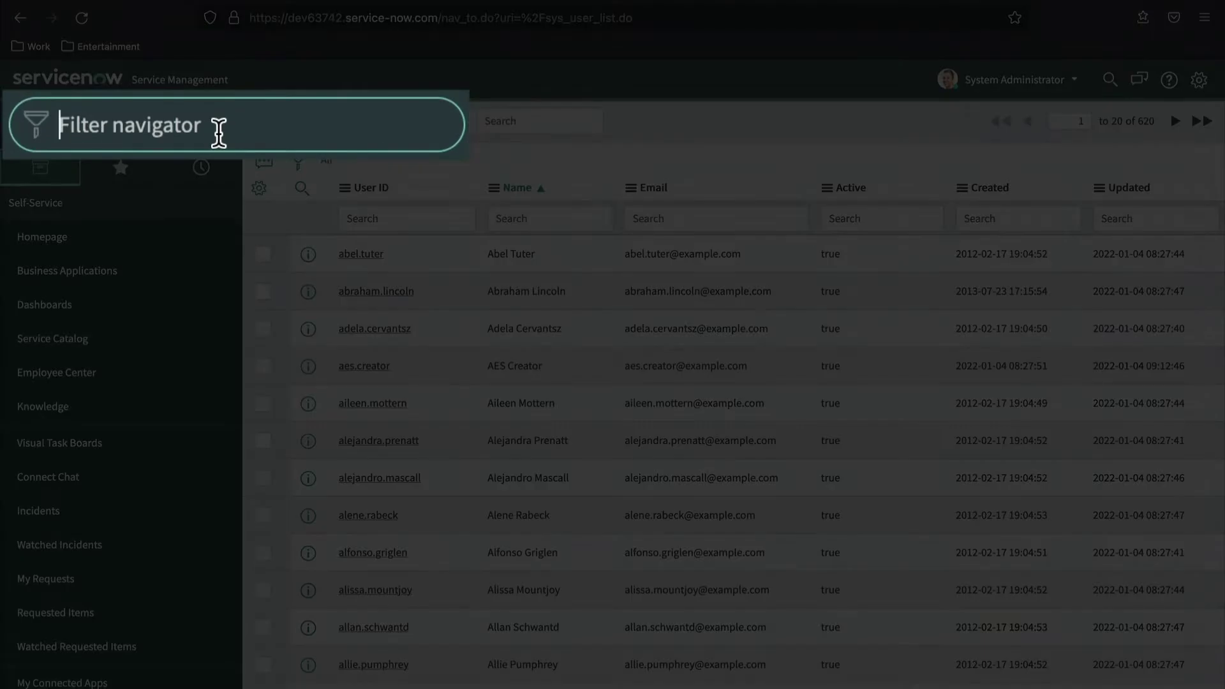
text(sys_db_)
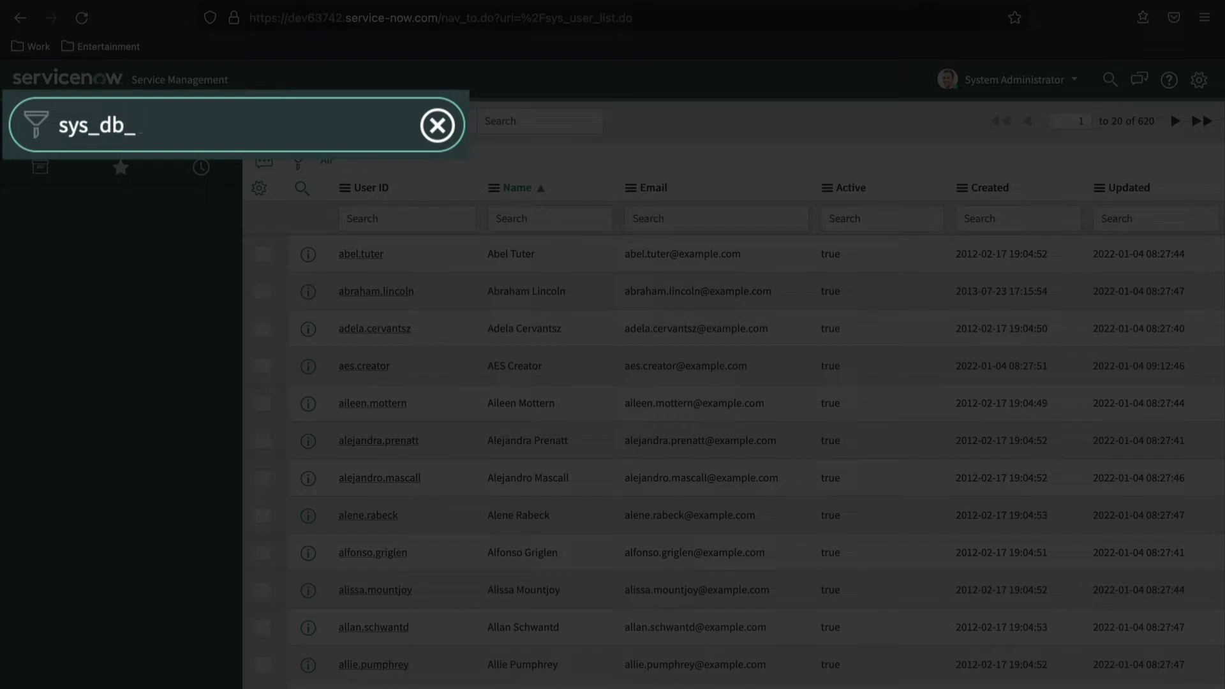
text(object.list)
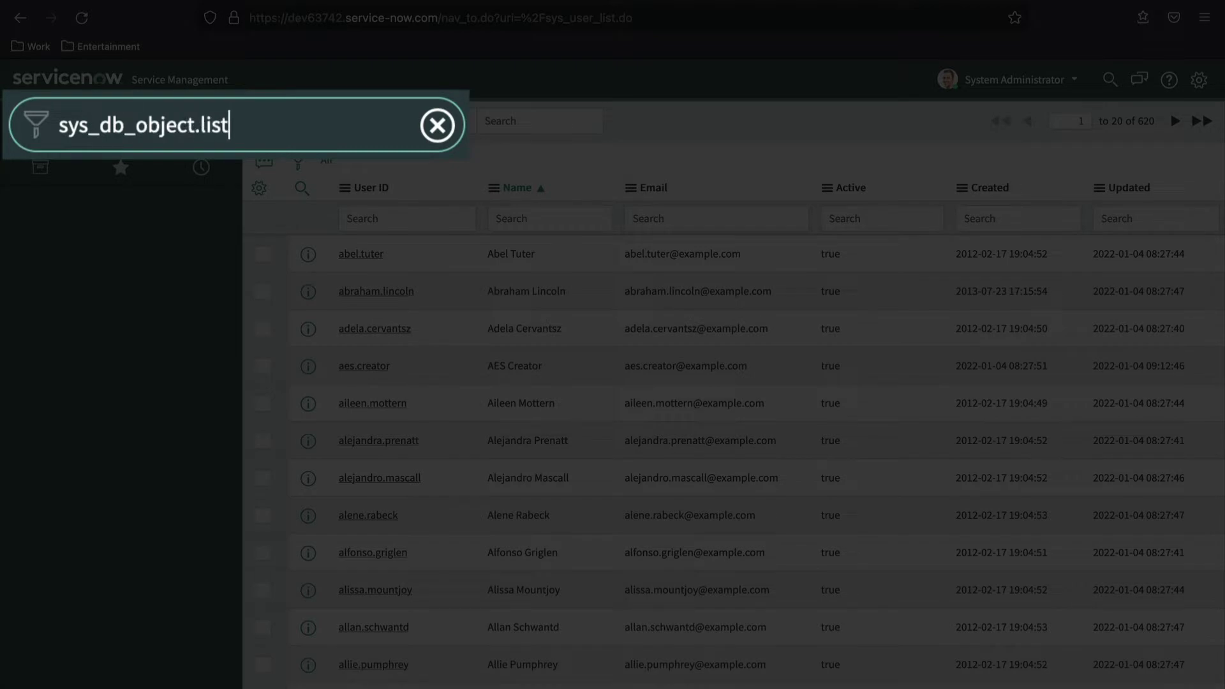
key(Return)
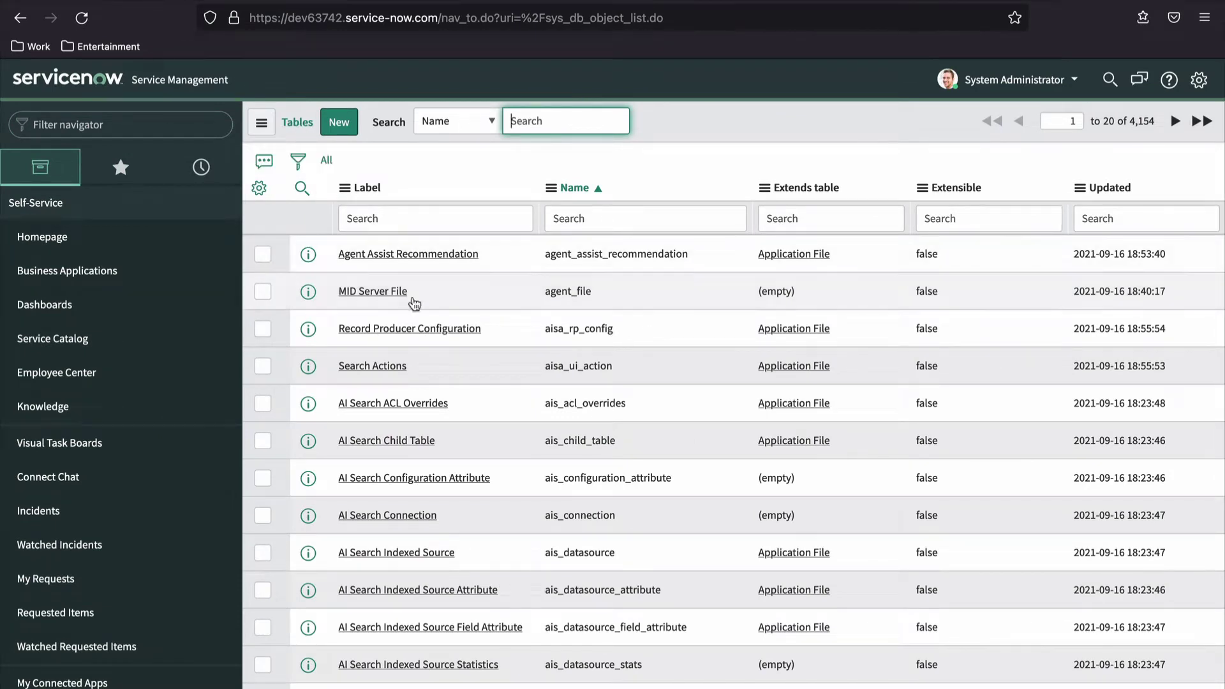
Scroll down through the sys_db_object Tables list
scroll(467, 370, down, 1)
scroll(468, 370, down, 1)
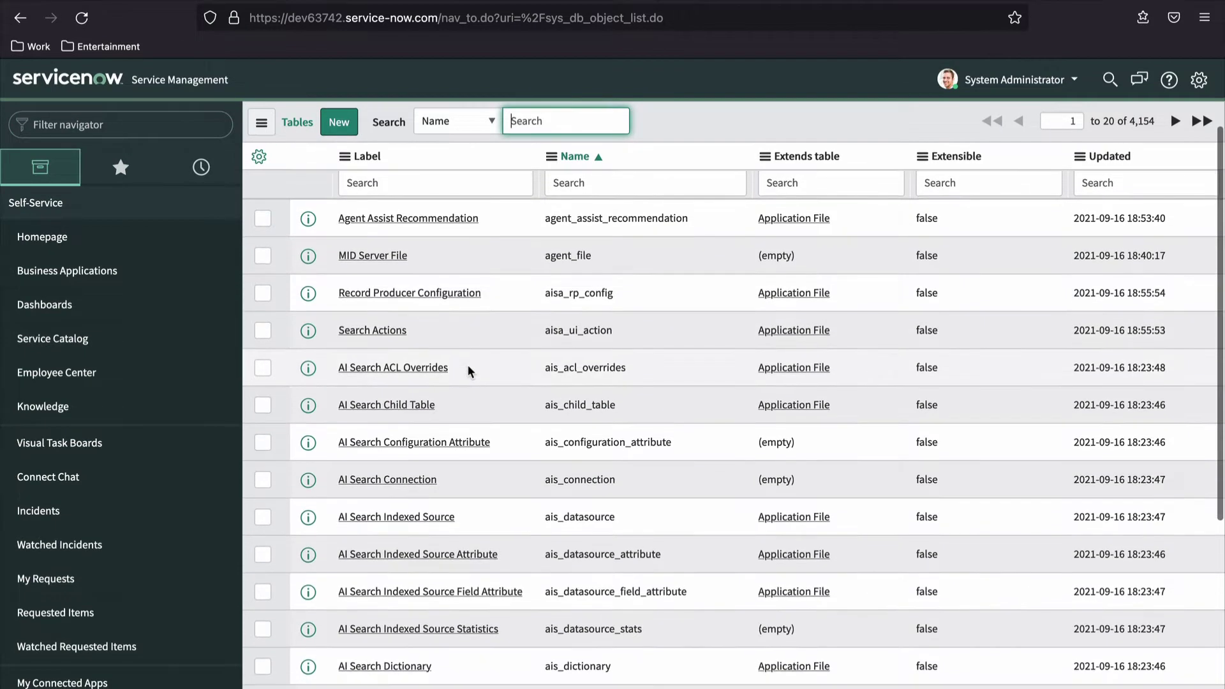
scroll(468, 370, down, 2)
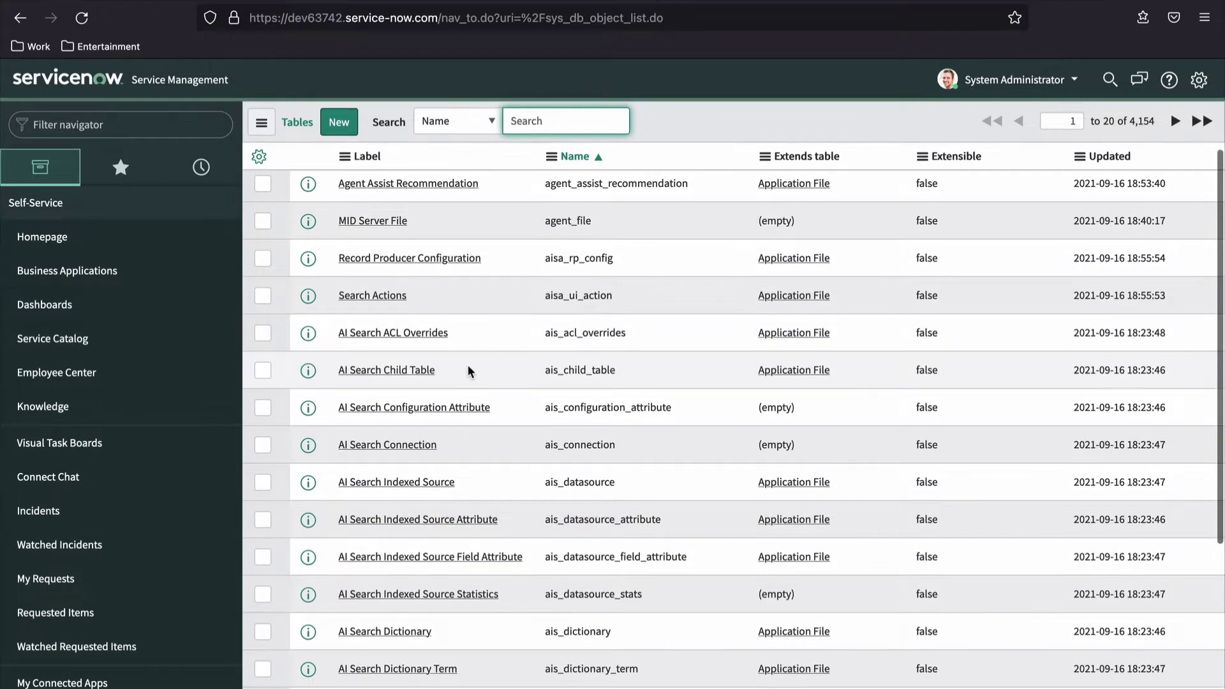
scroll(467, 365, down, 2)
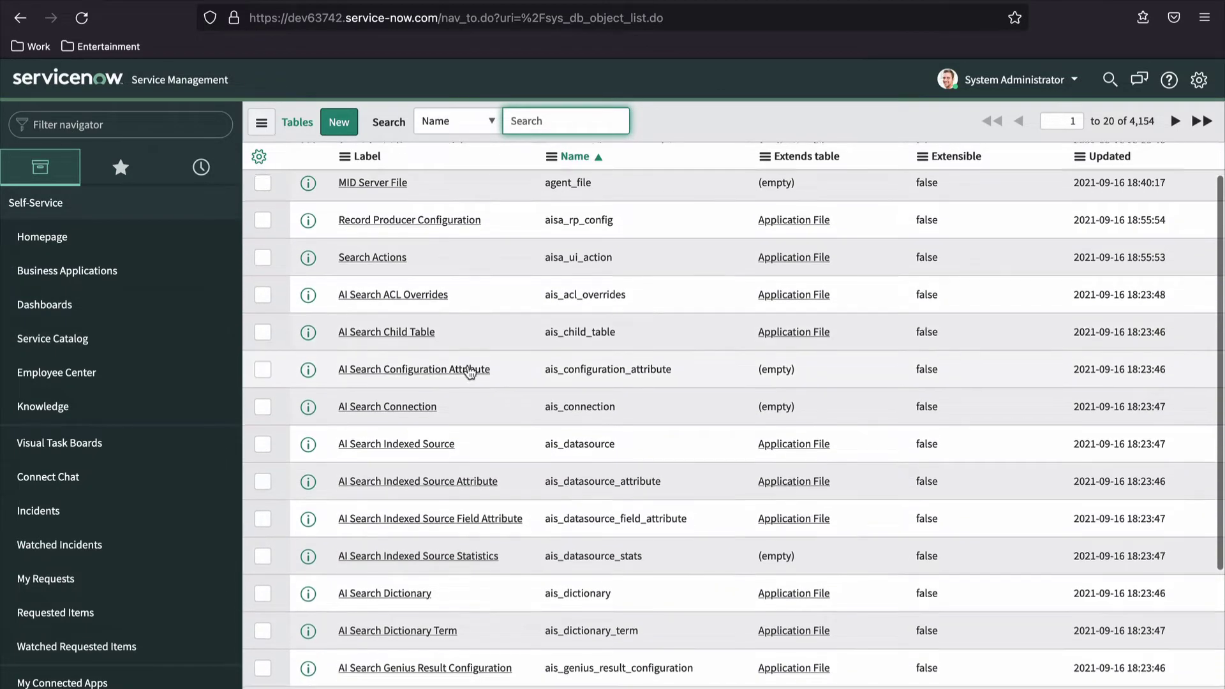
scroll(469, 372, down, 2)
scroll(468, 370, down, 3)
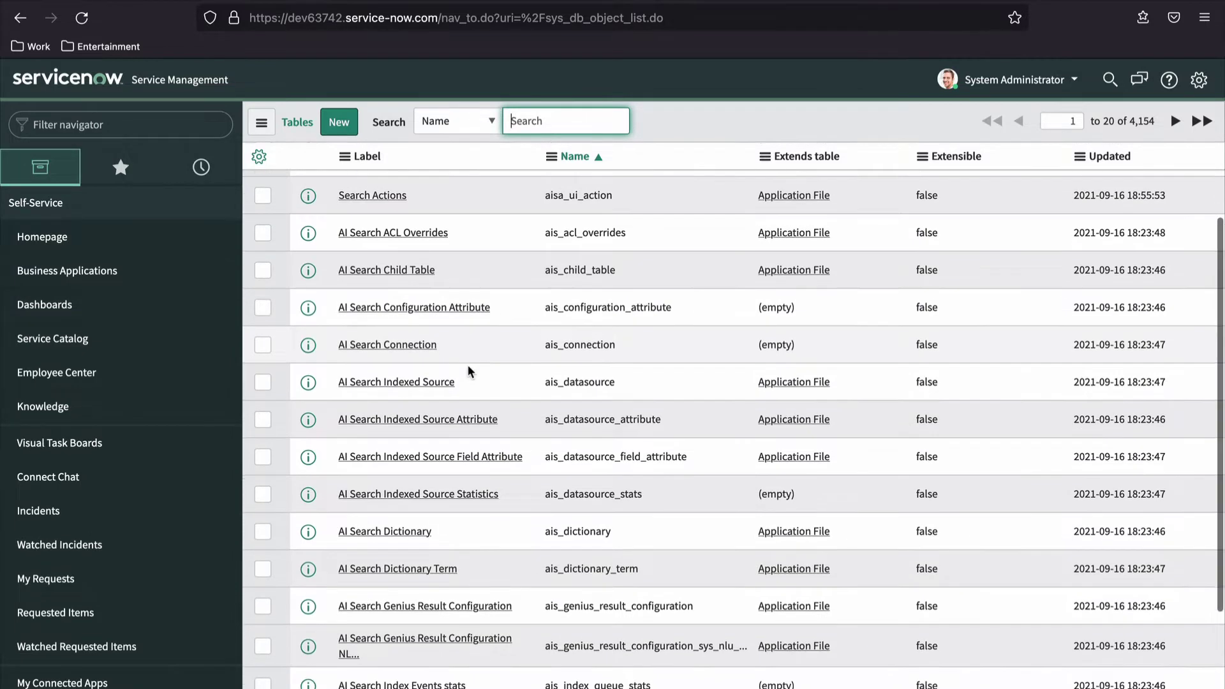
scroll(468, 371, down, 2)
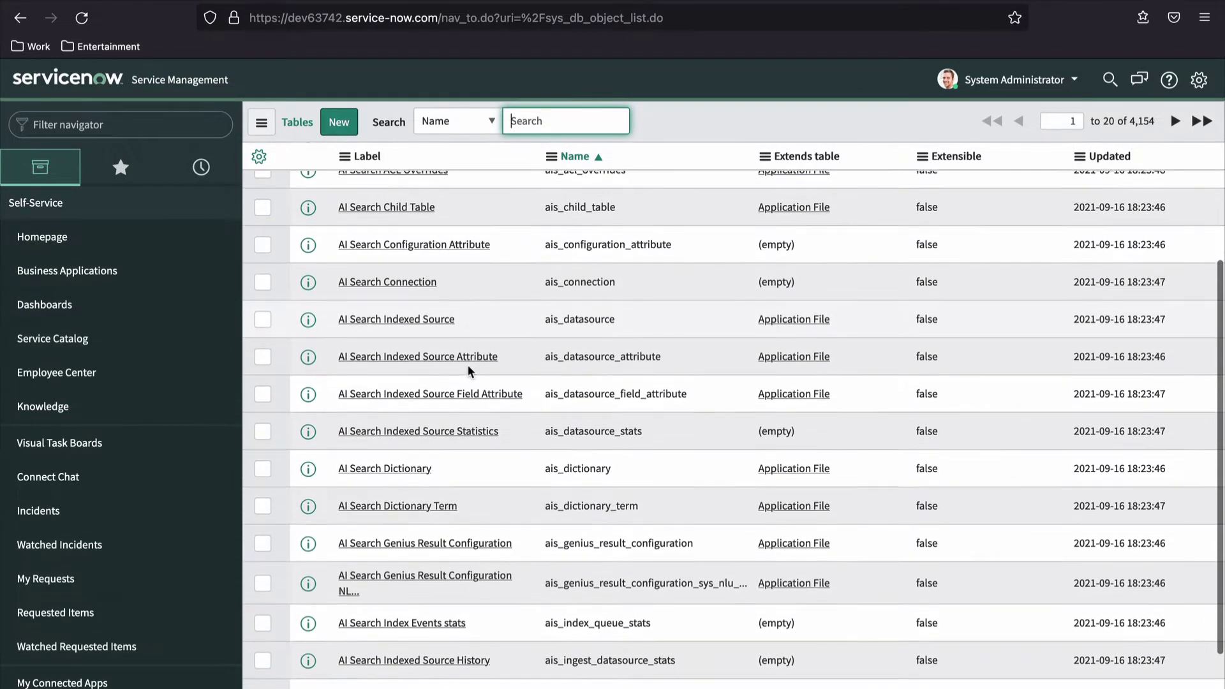
scroll(467, 370, down, 1)
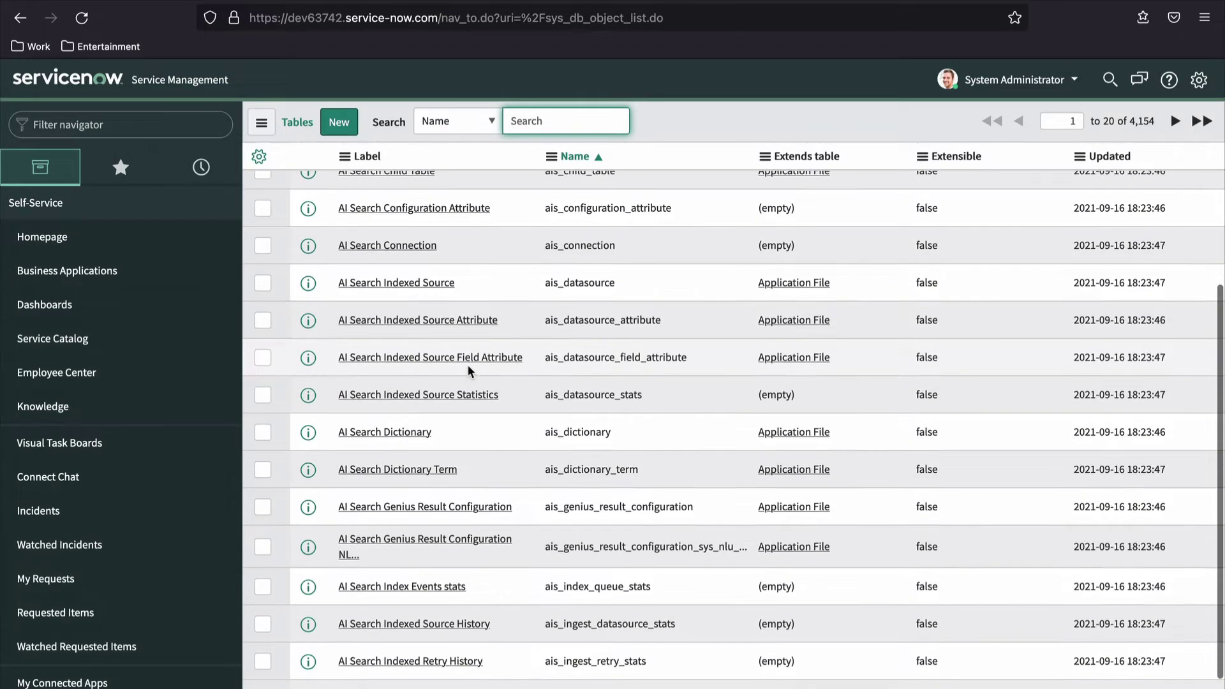
scroll(469, 372, down, 2)
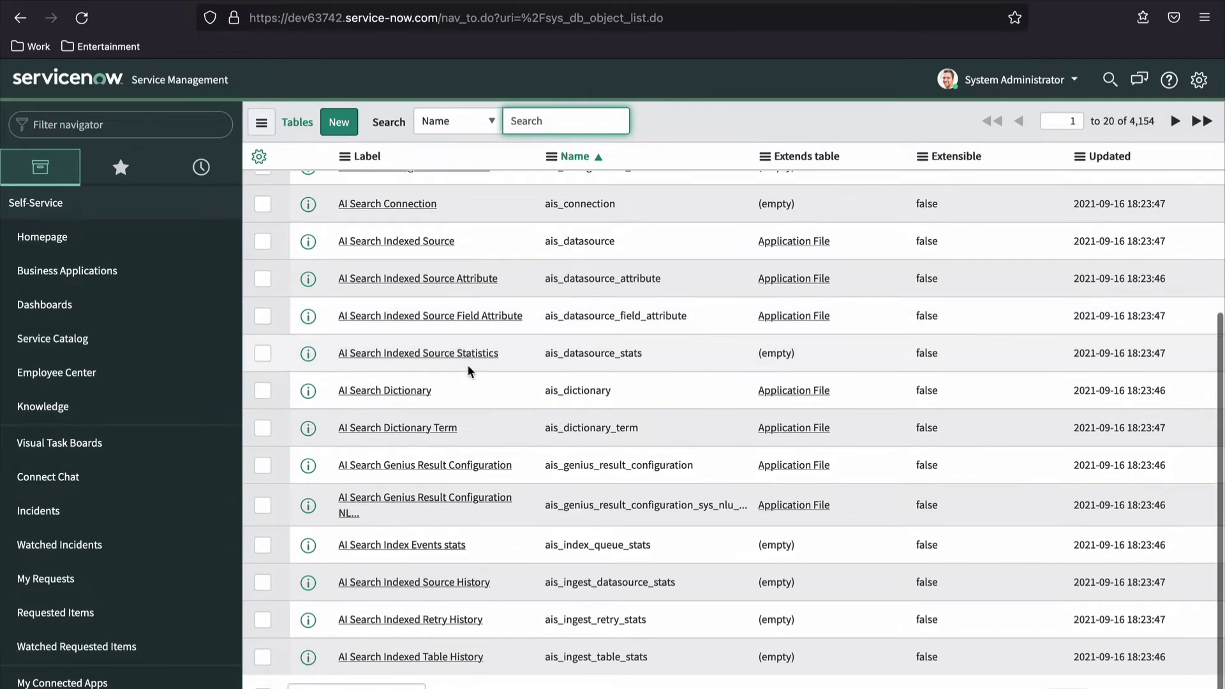
scroll(468, 371, down, 2)
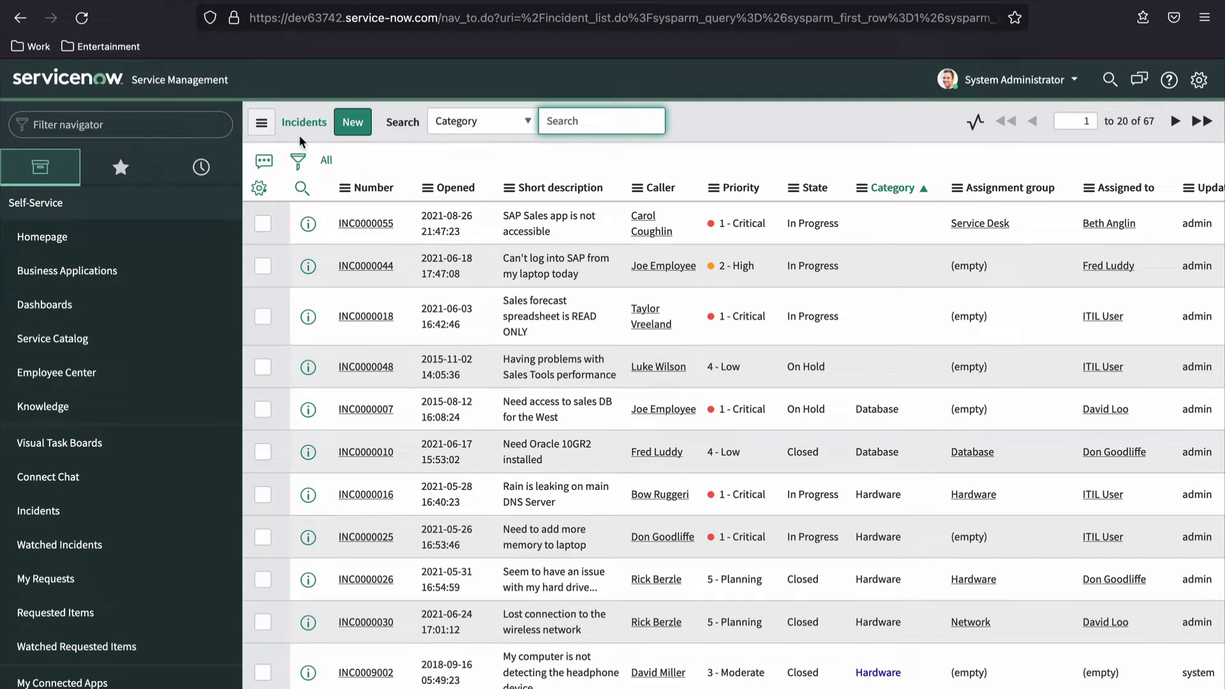
Switch the Incidents list to Self Service view, then back to the Default view
click(264, 127)
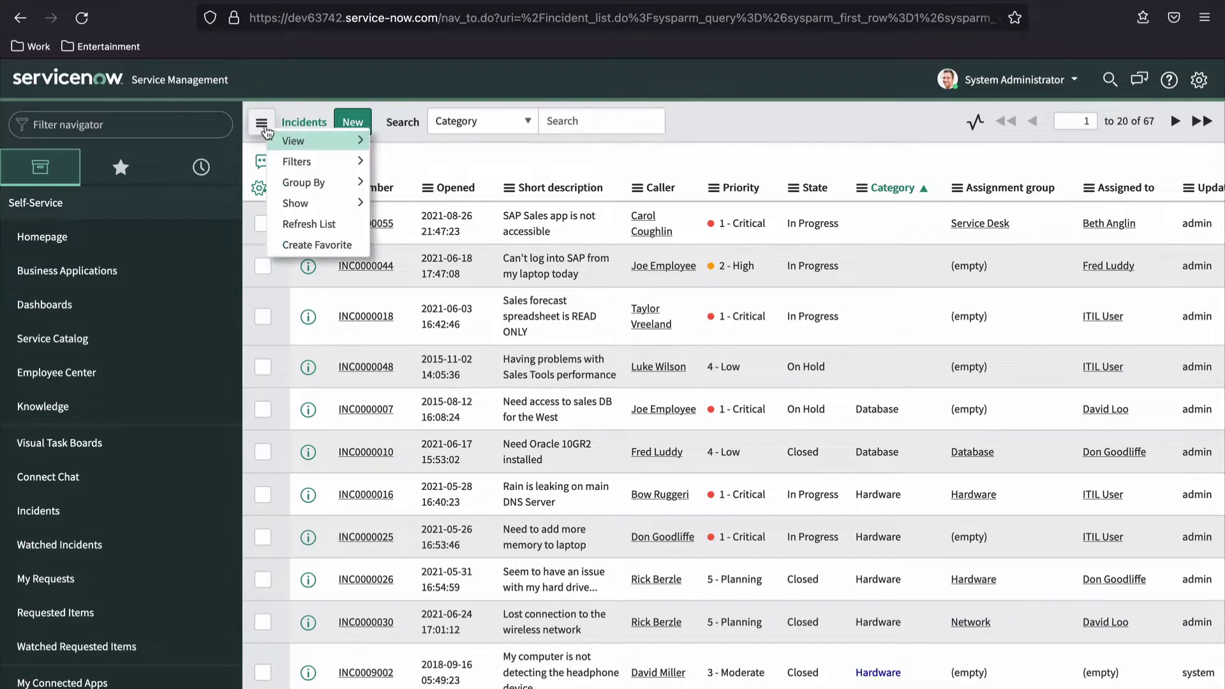
mouse_move(297, 145)
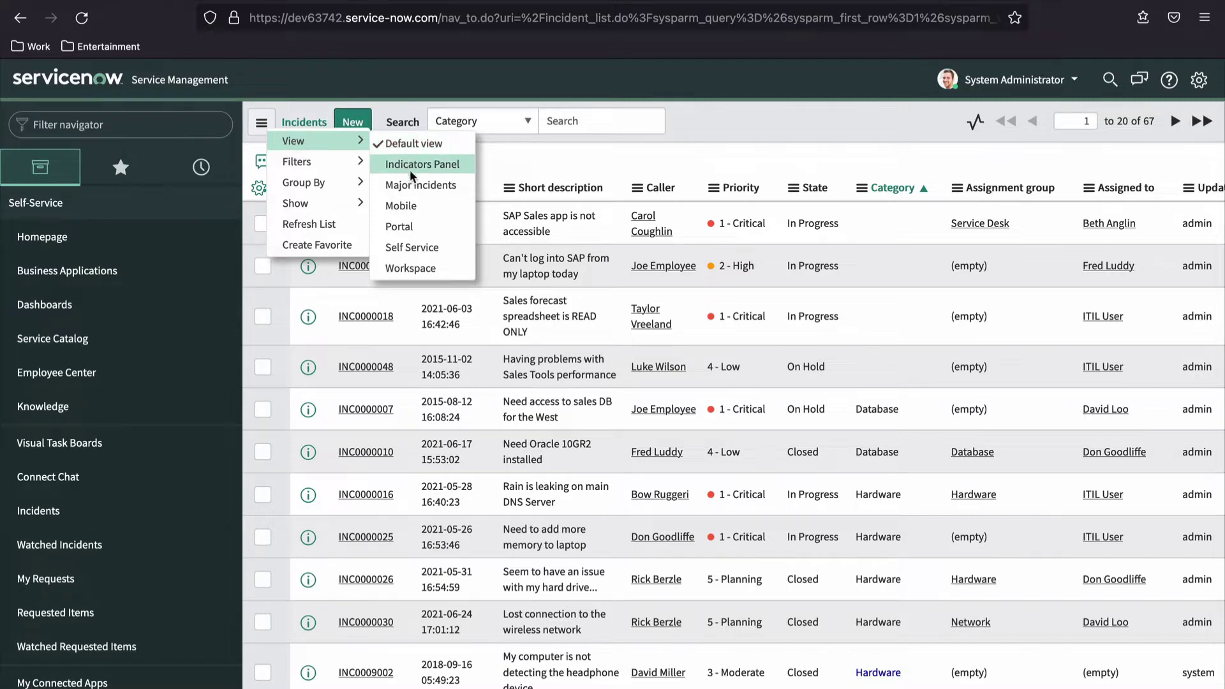
click(403, 247)
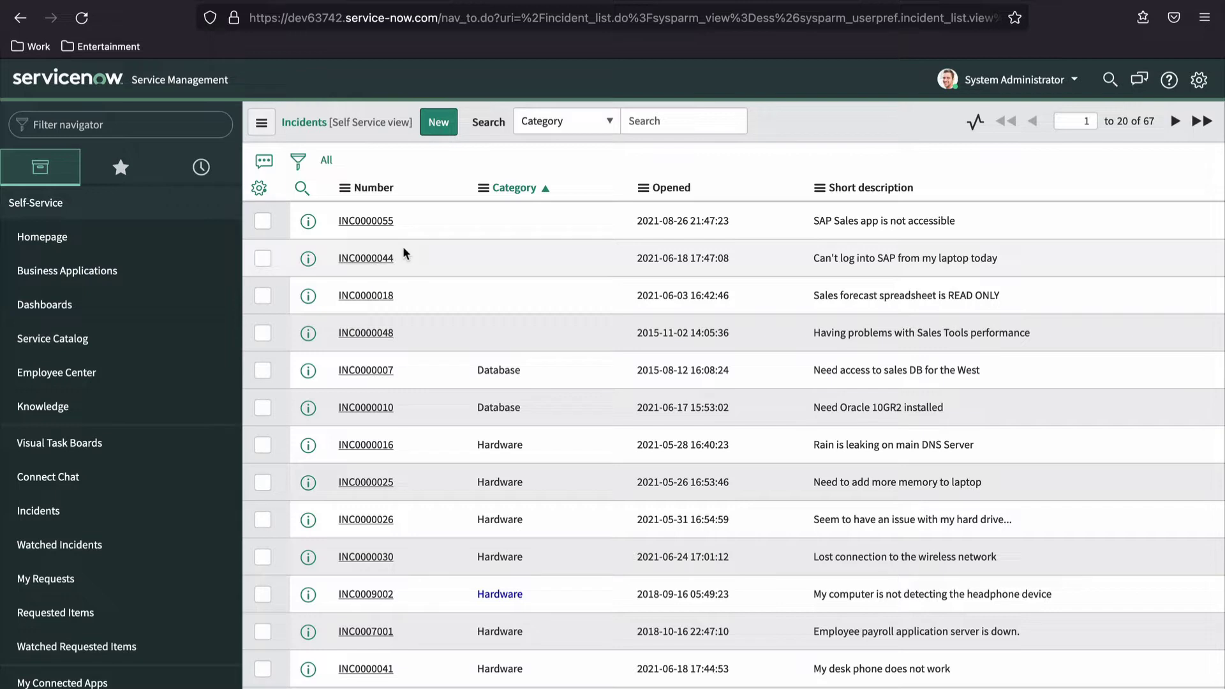
click(263, 125)
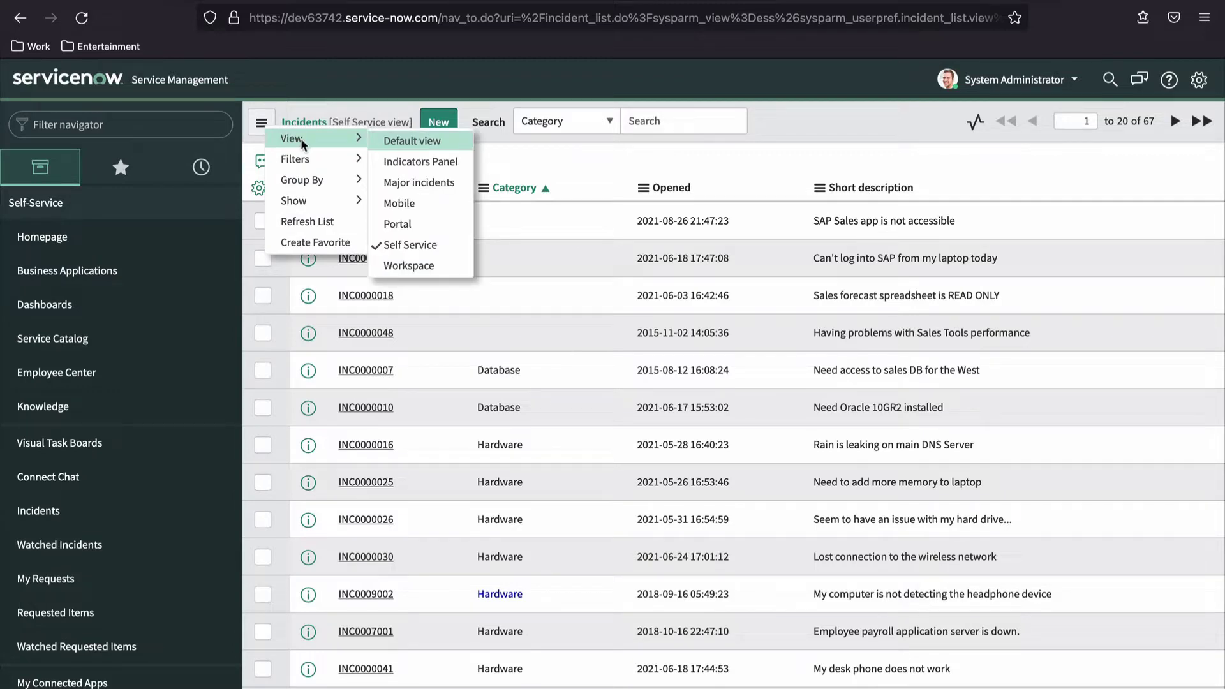
click(399, 143)
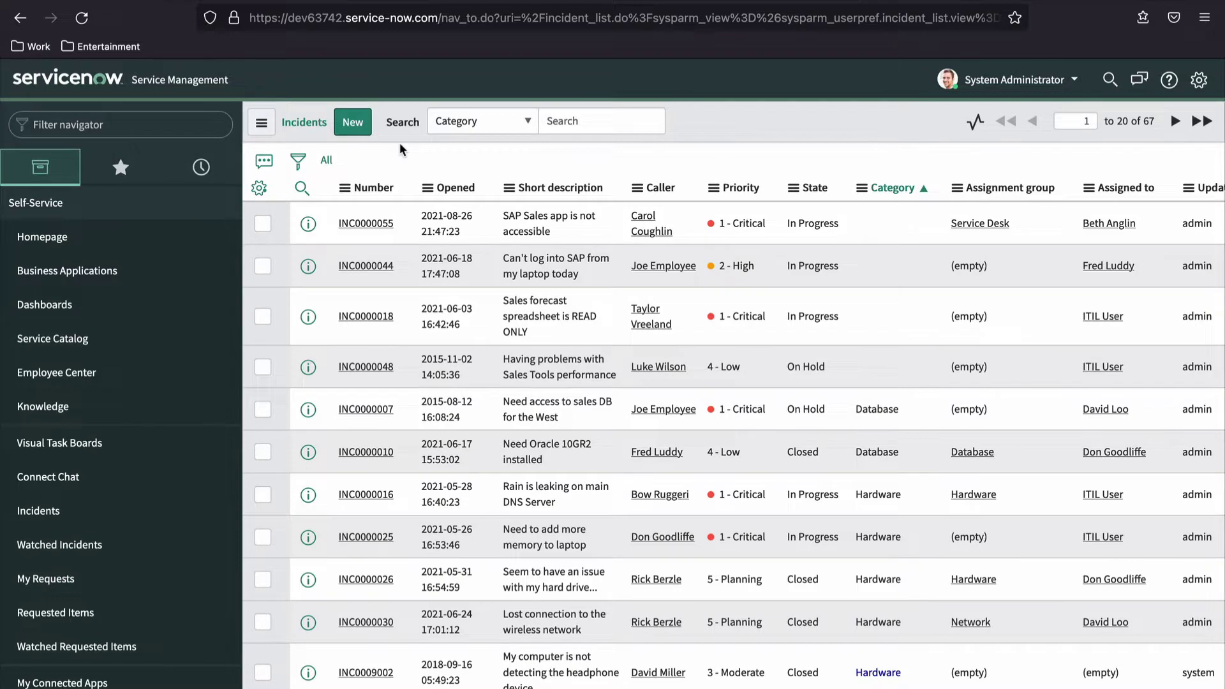
click(263, 126)
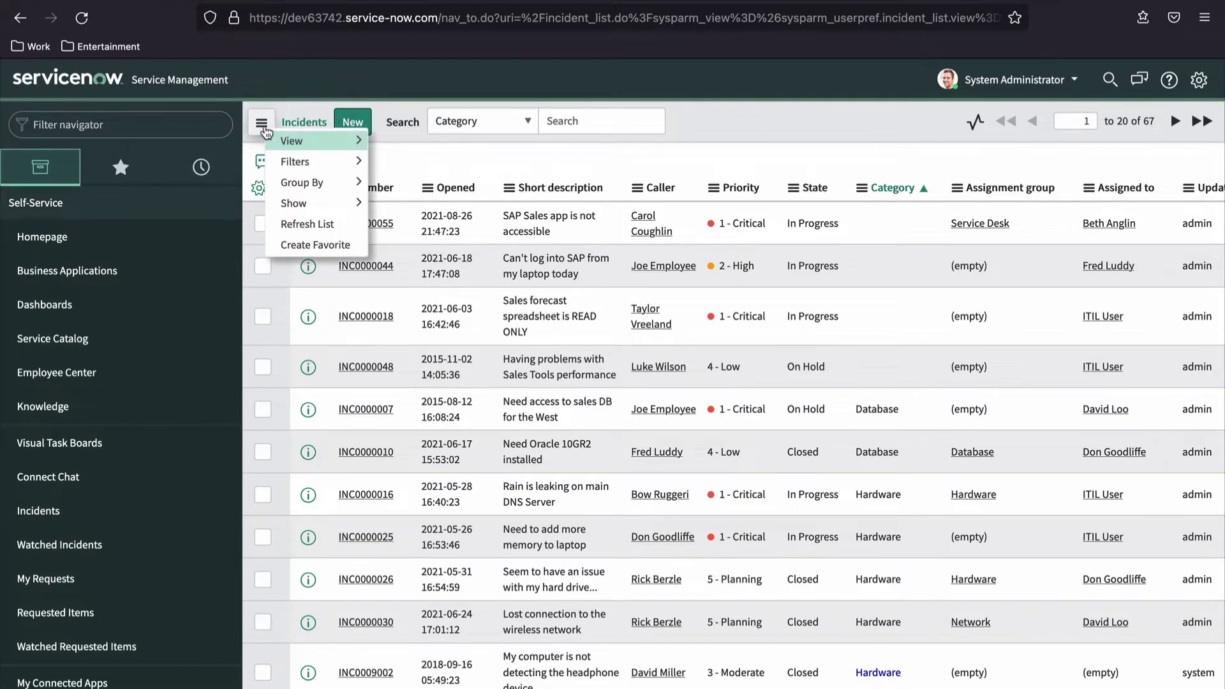
mouse_move(295, 169)
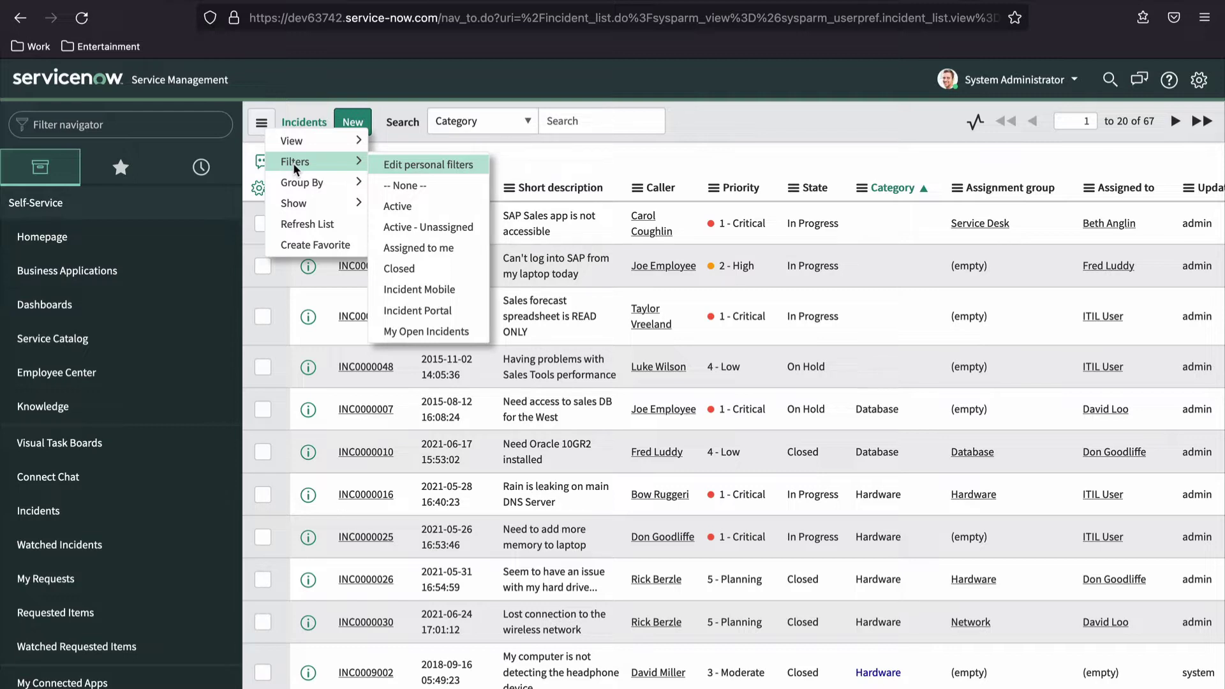
click(408, 208)
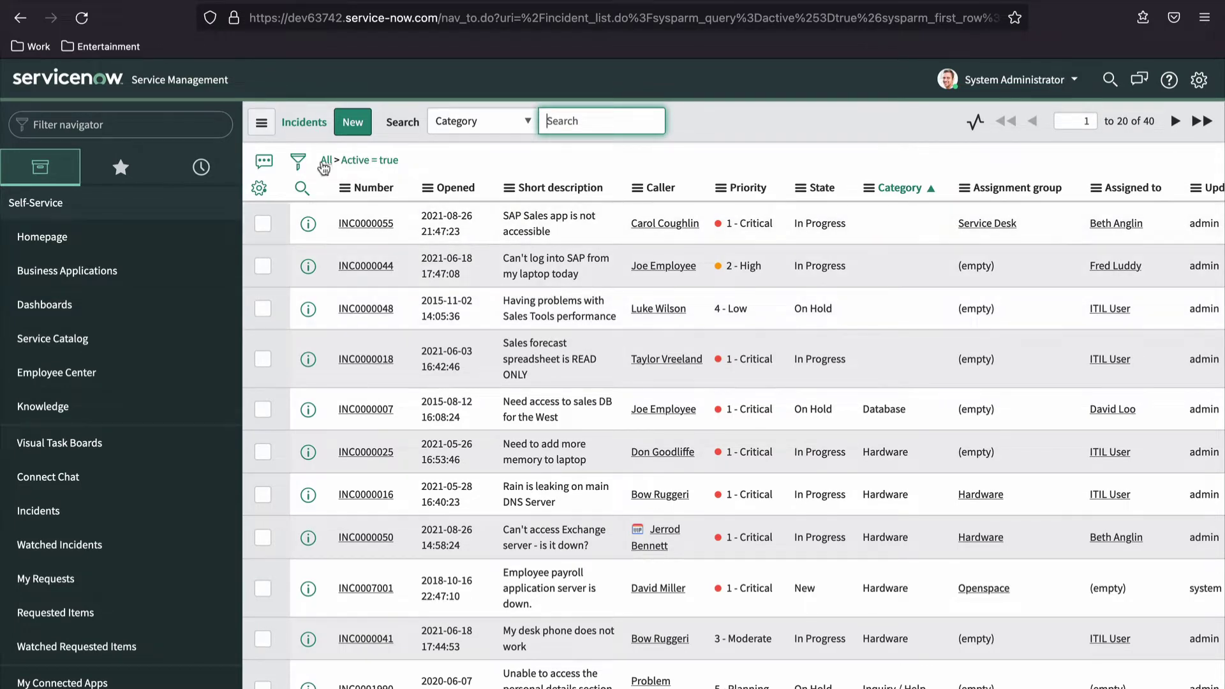
click(264, 127)
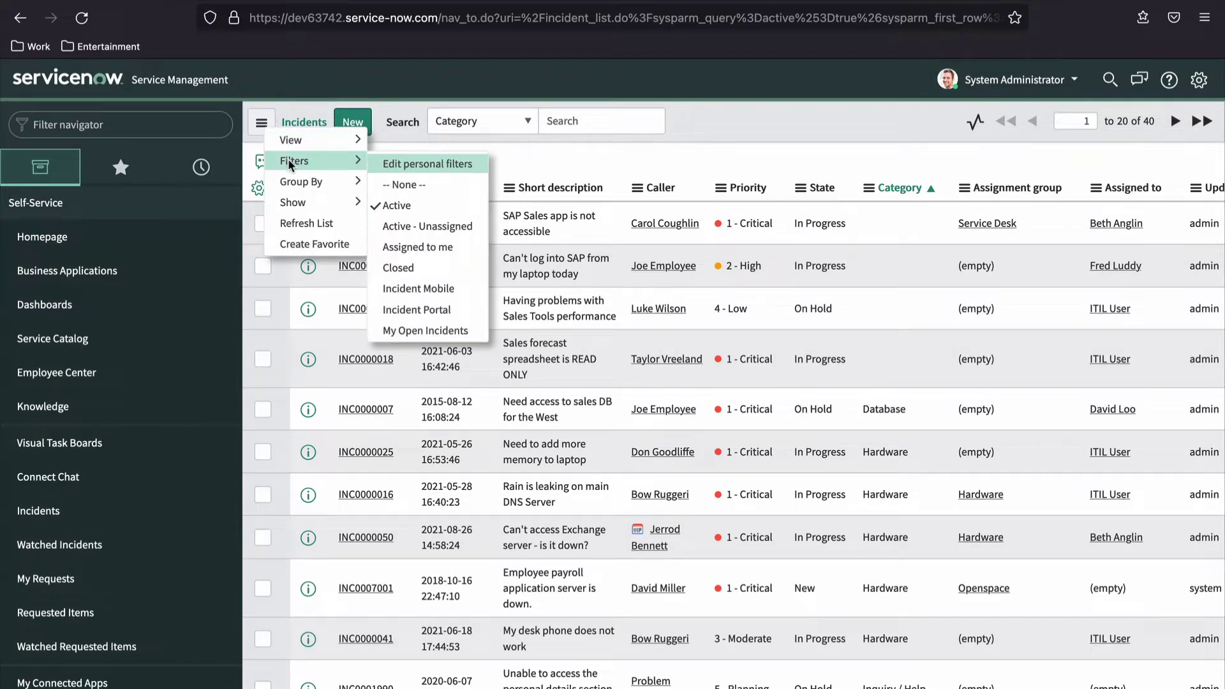
click(399, 184)
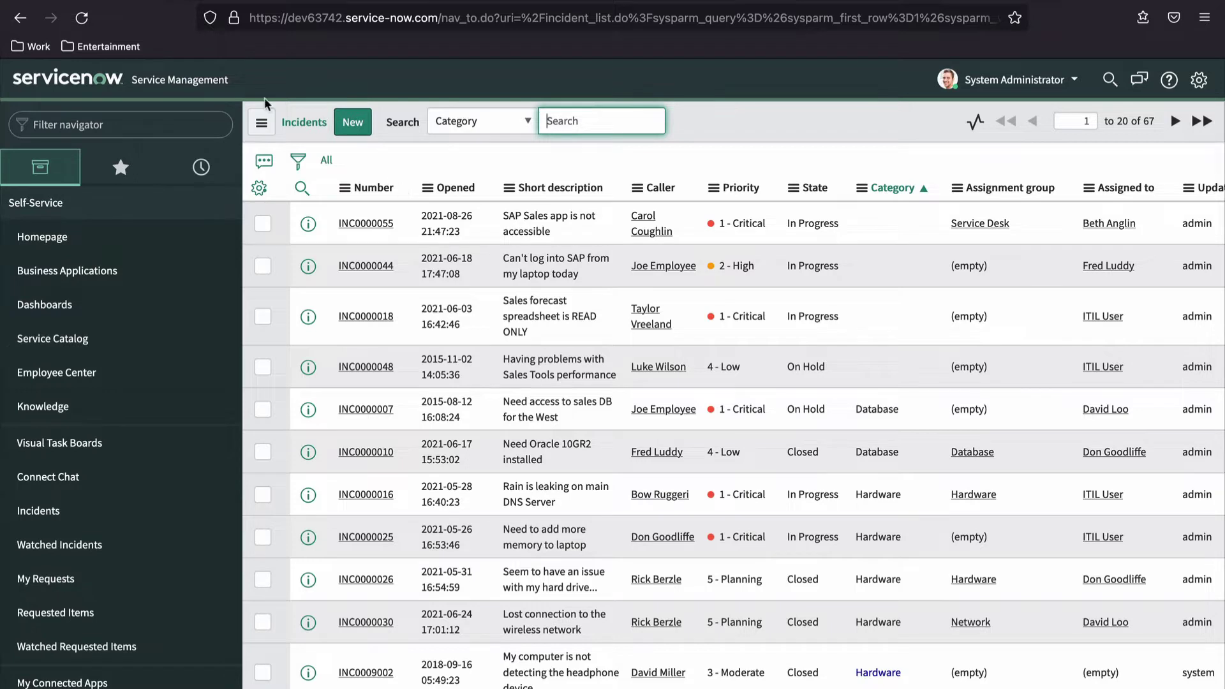
click(262, 125)
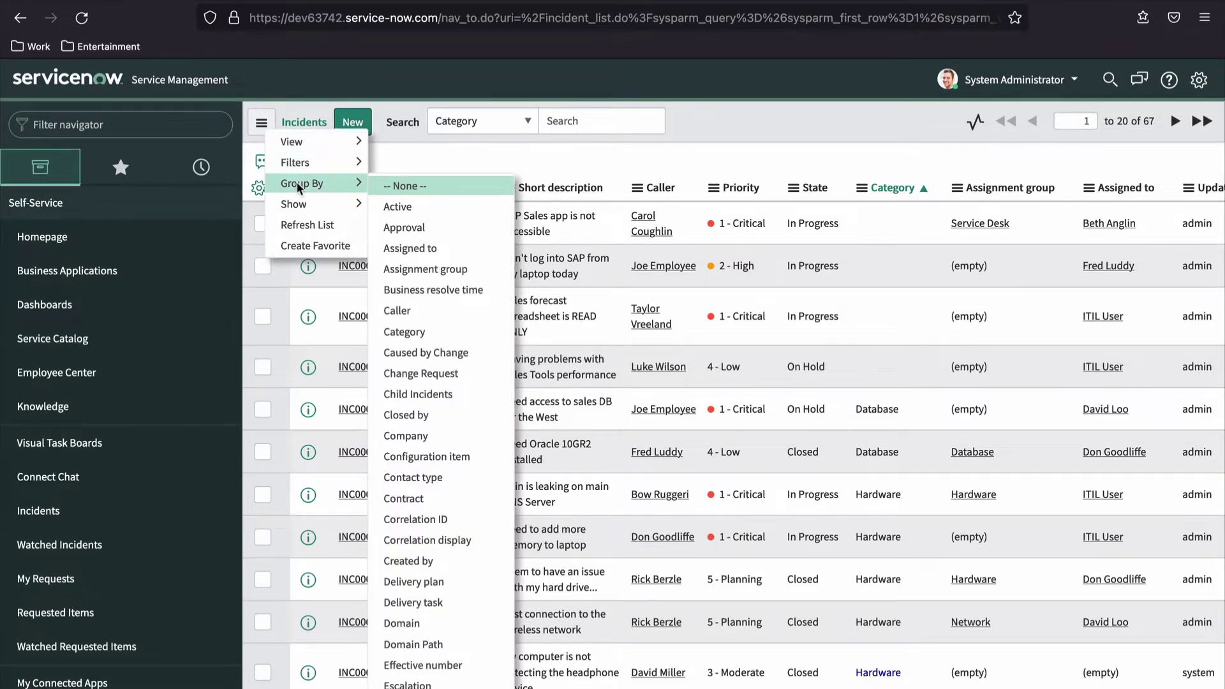
click(410, 327)
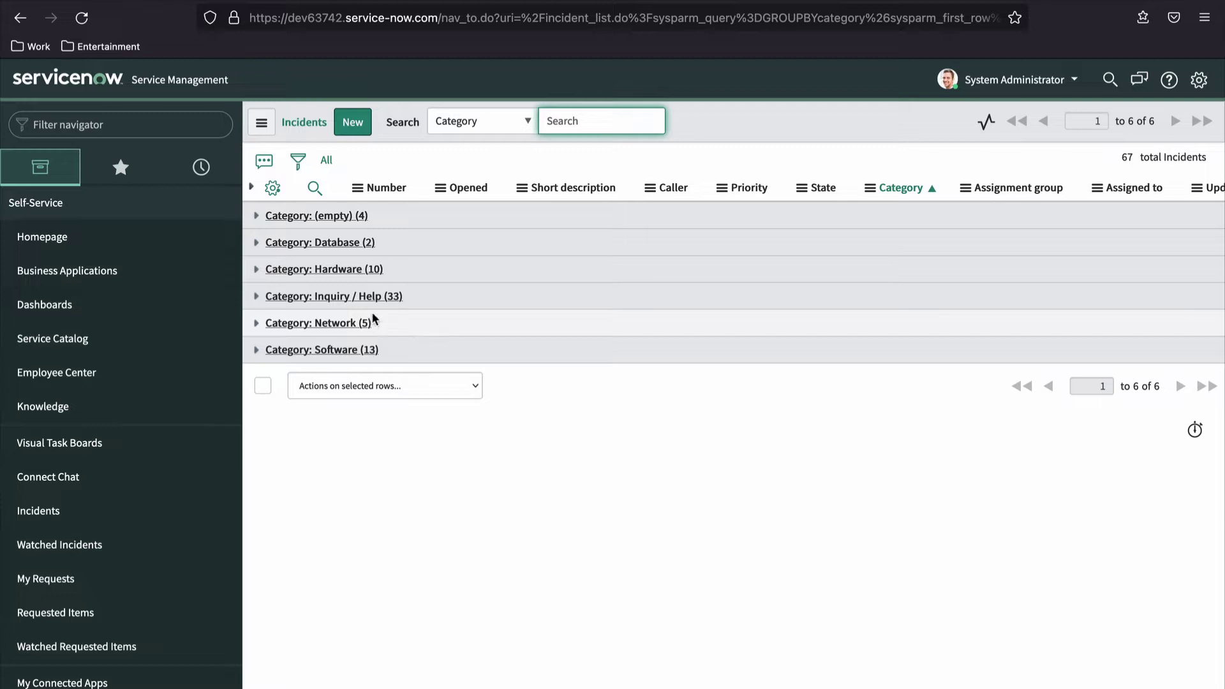
click(256, 270)
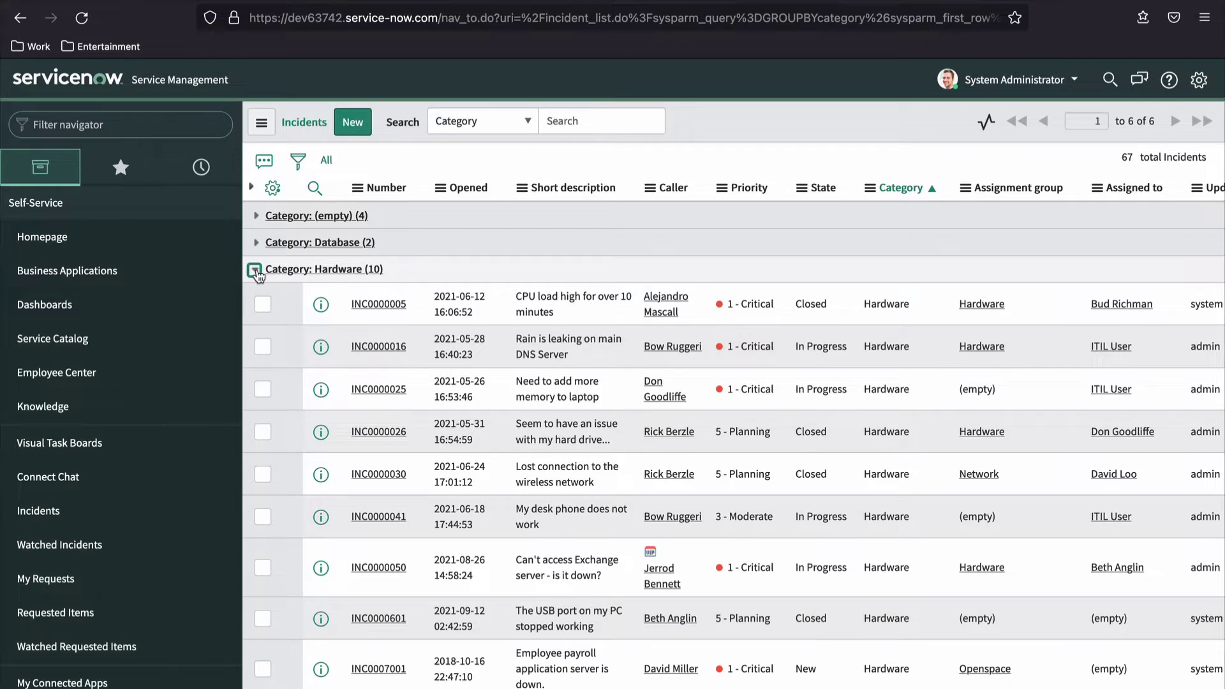
click(255, 271)
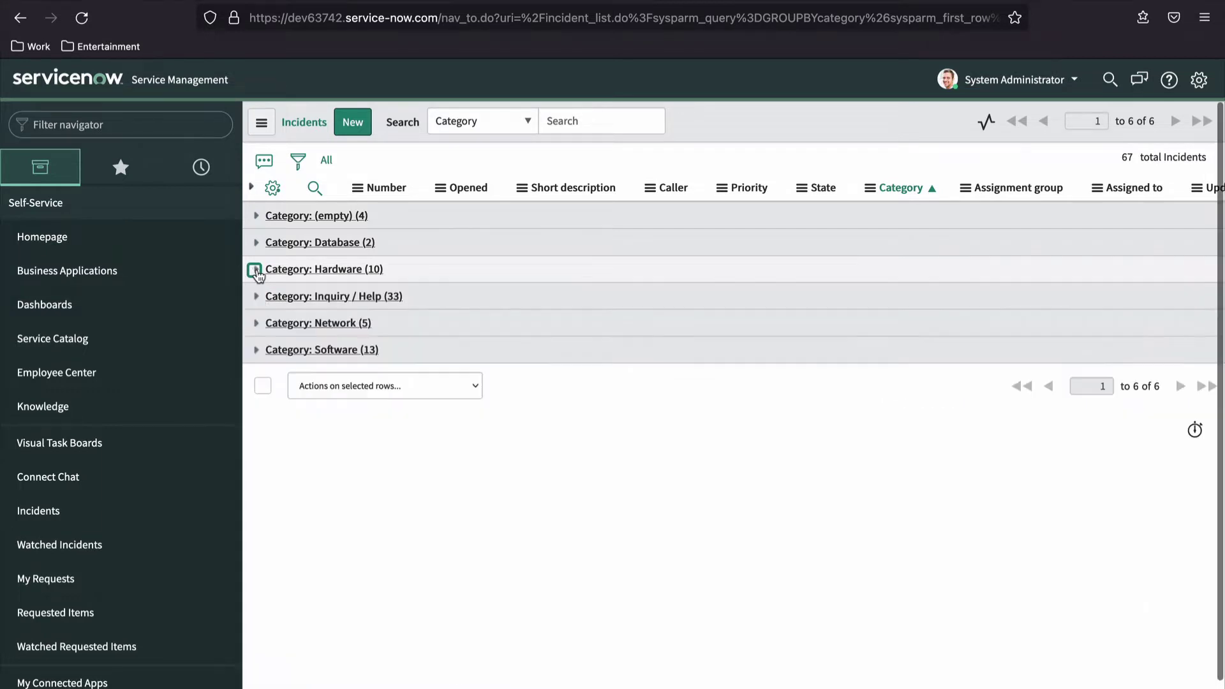
click(261, 128)
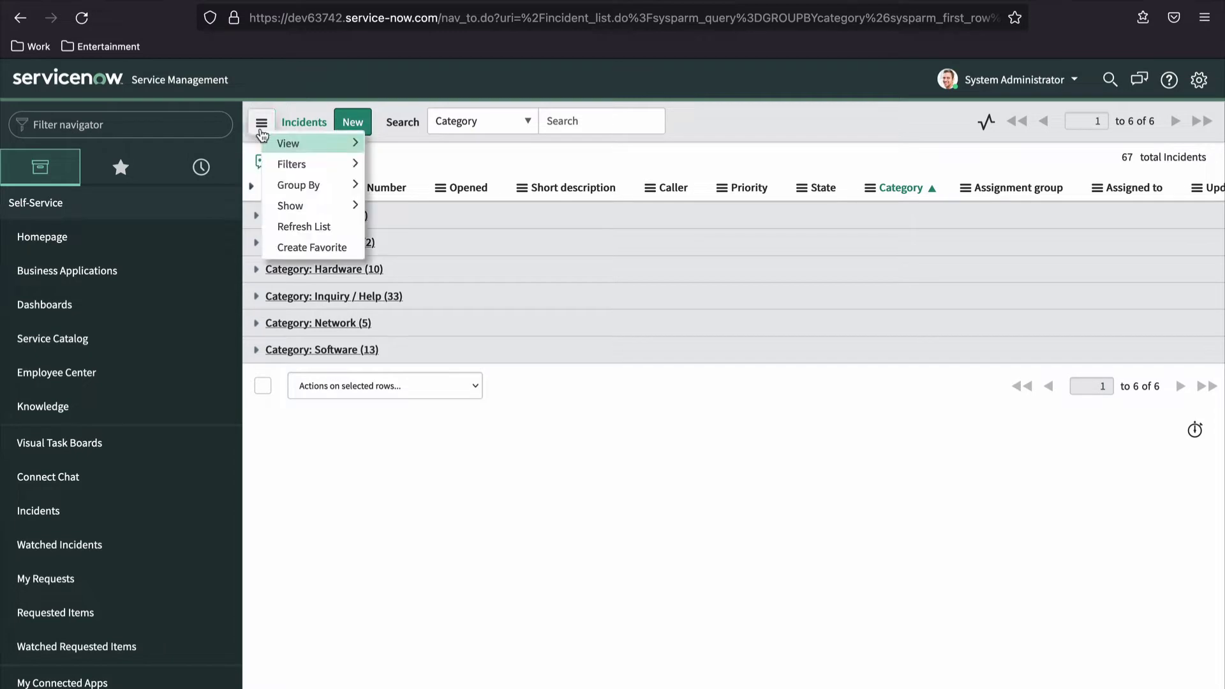
mouse_move(293, 187)
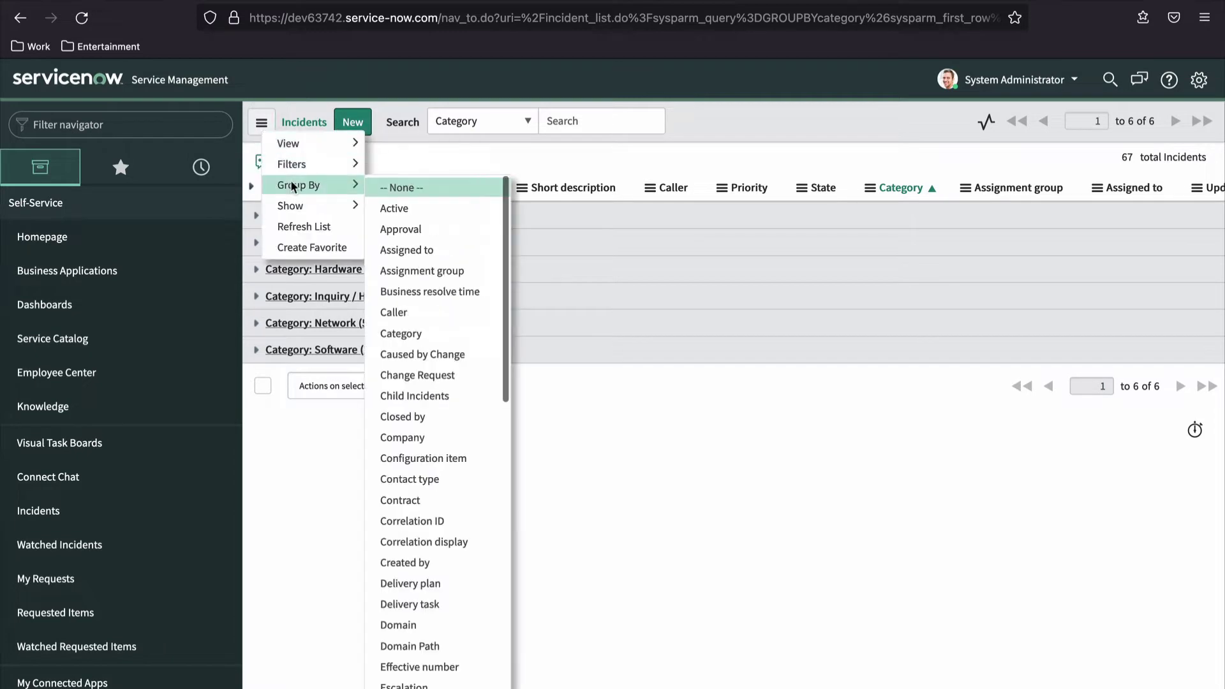
click(398, 188)
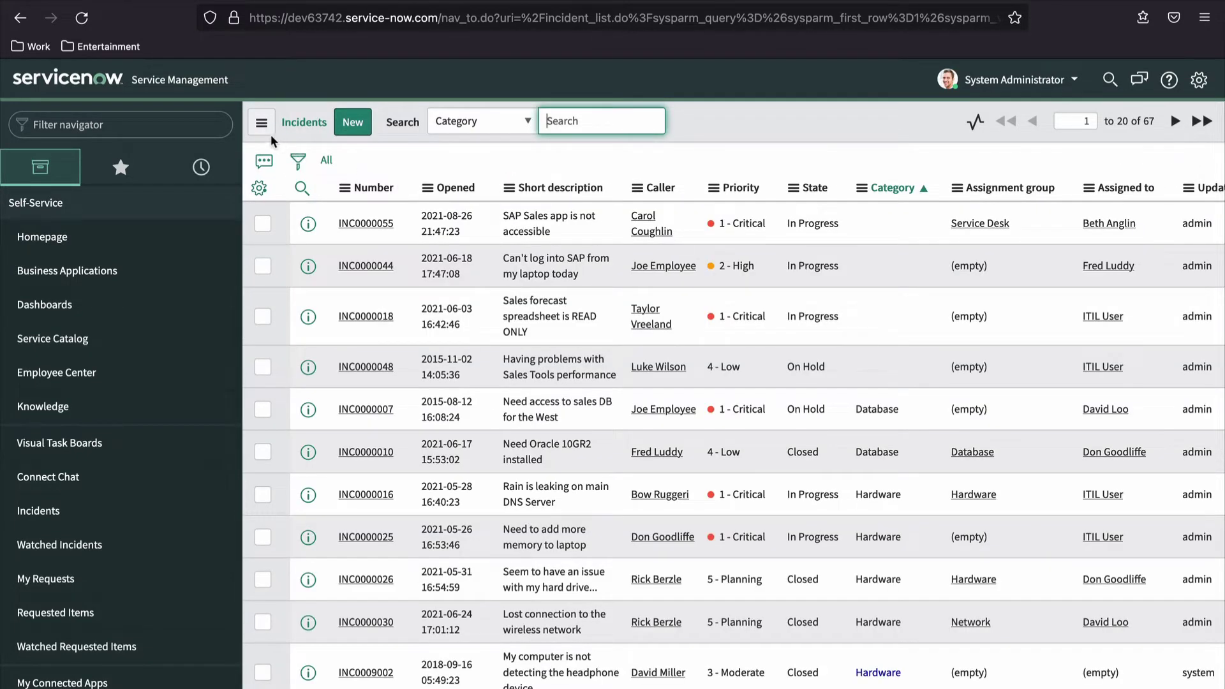
click(262, 128)
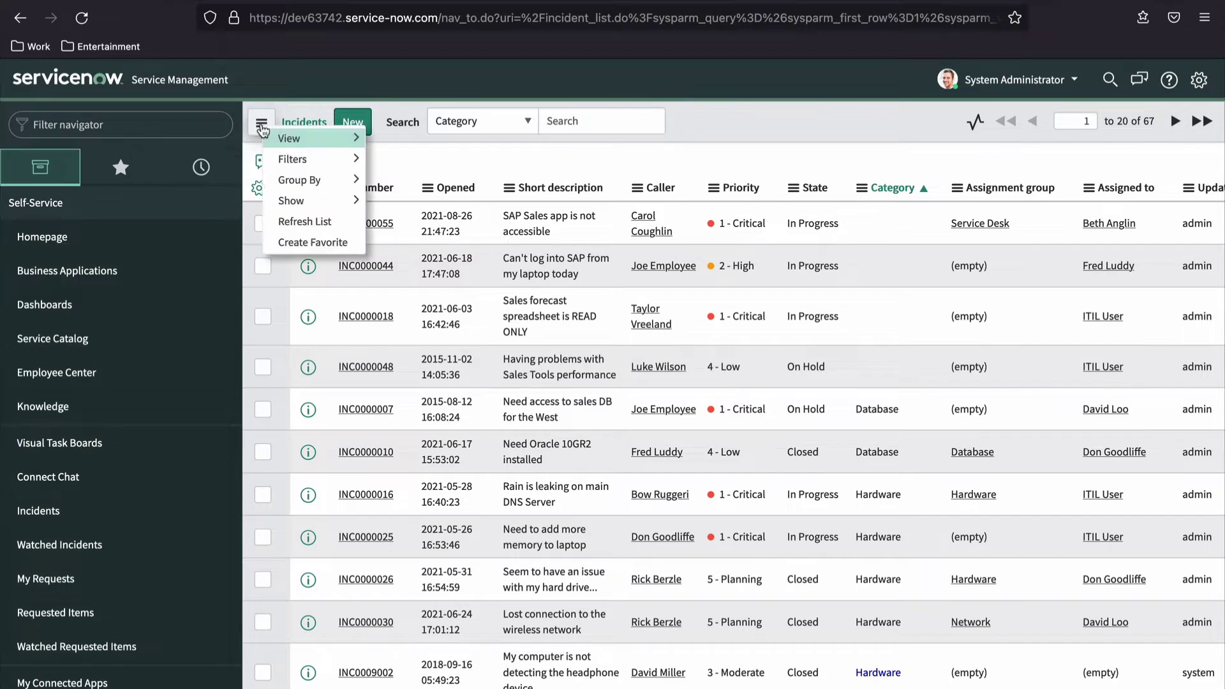
mouse_move(300, 203)
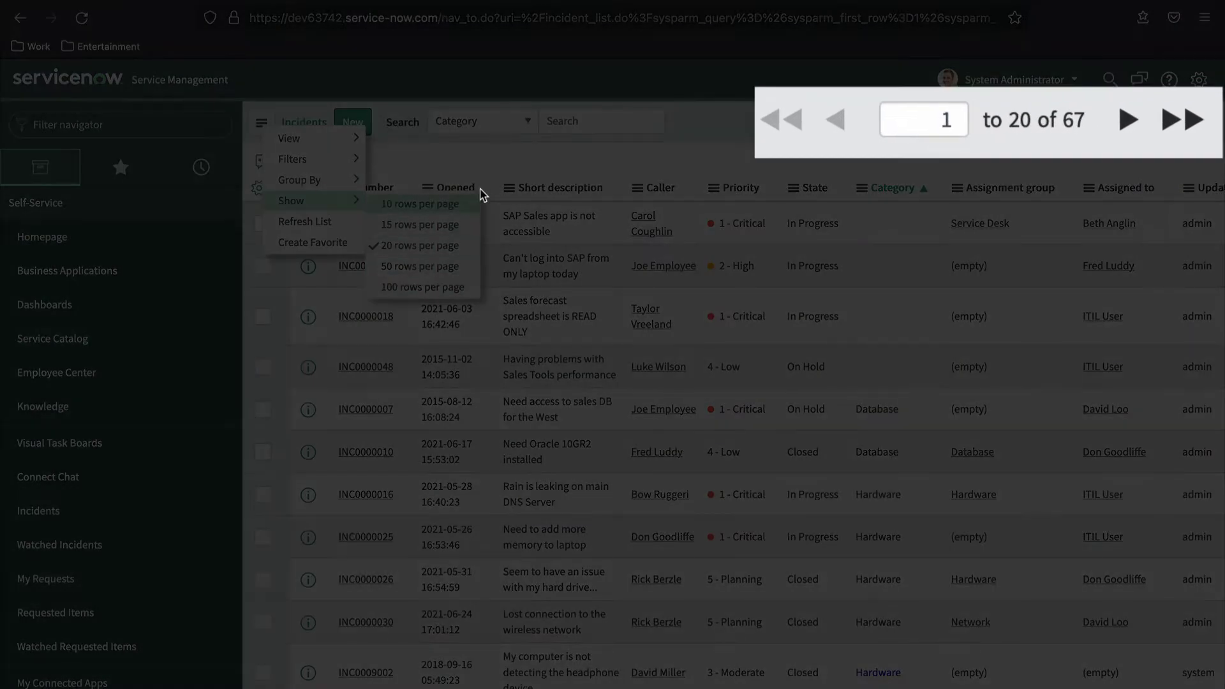
key(Escape)
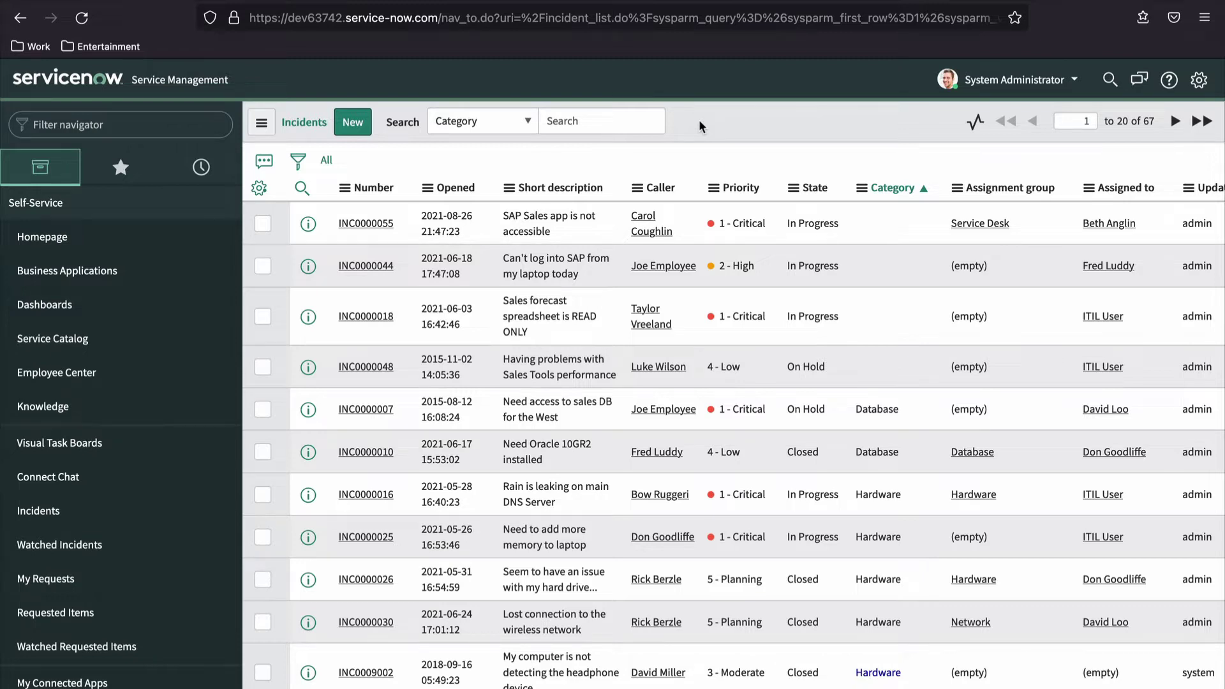
click(261, 125)
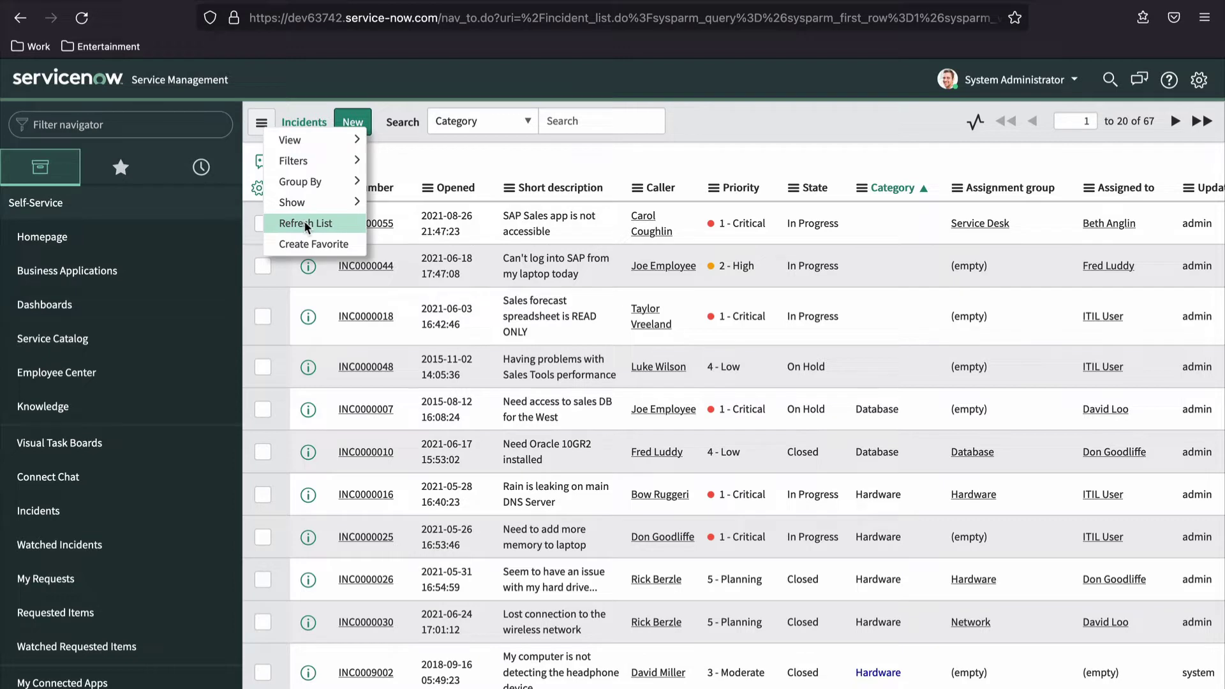
click(713, 134)
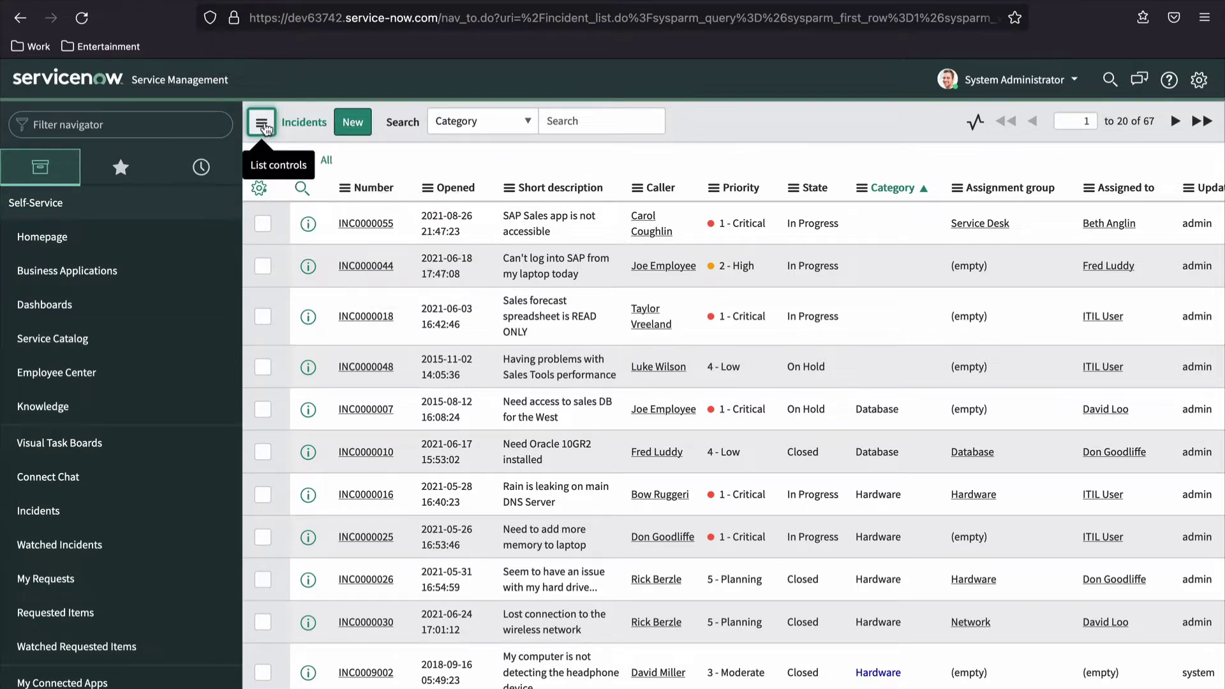
Save the list as favorite 'Incidents Favorite' and reopen it from the navigator Favorites
click(262, 125)
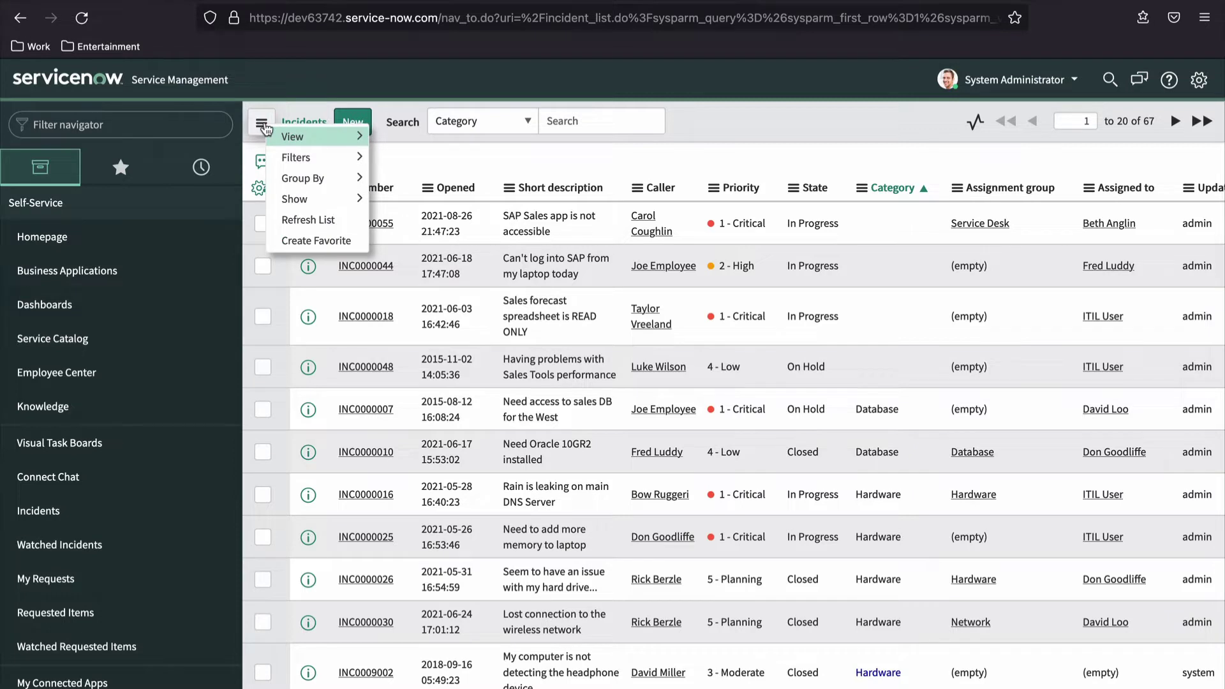
click(295, 241)
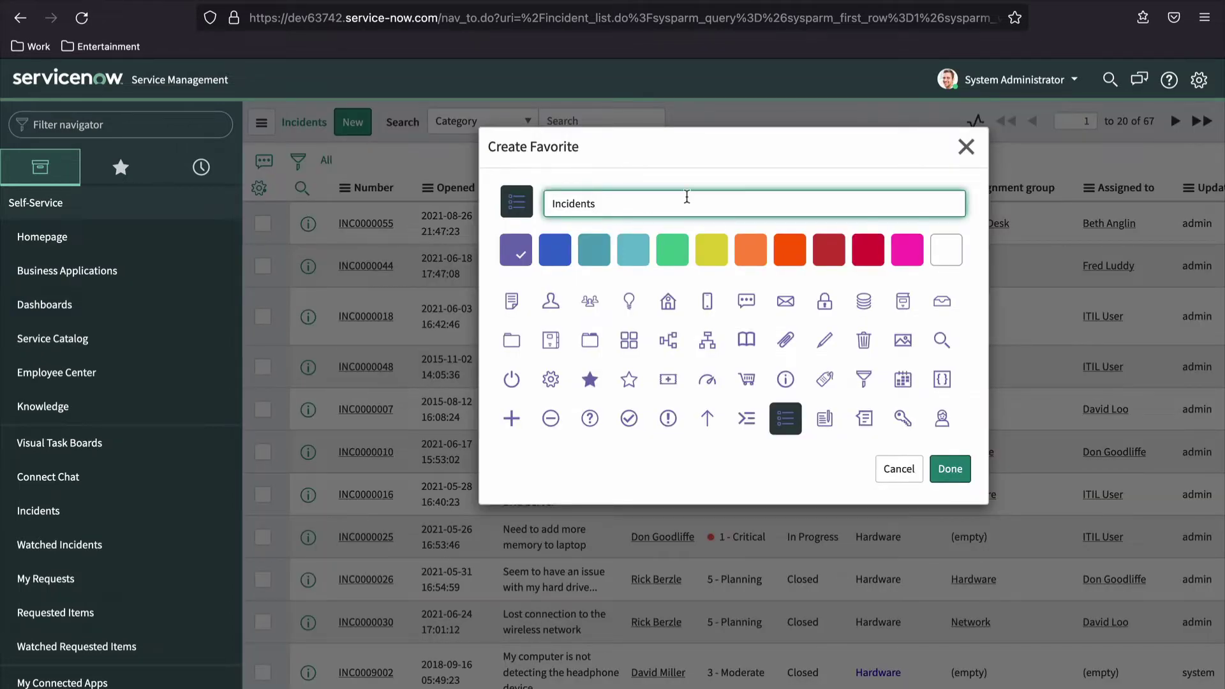
text(Favorite)
click(948, 470)
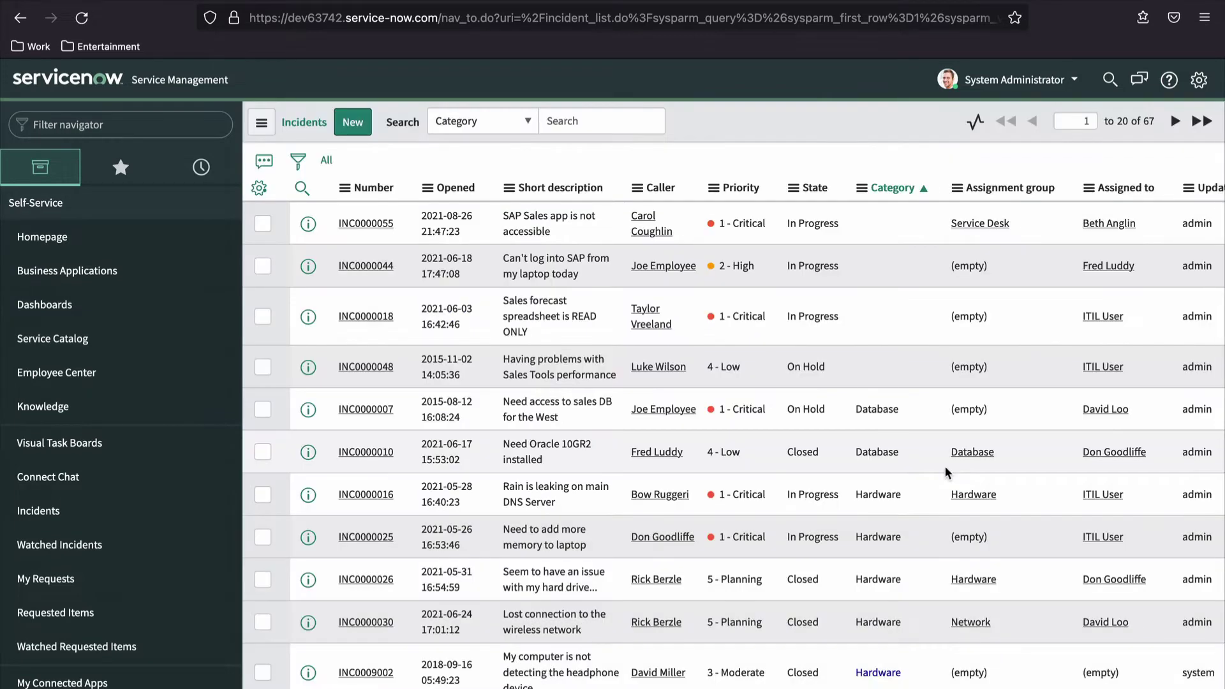
click(131, 171)
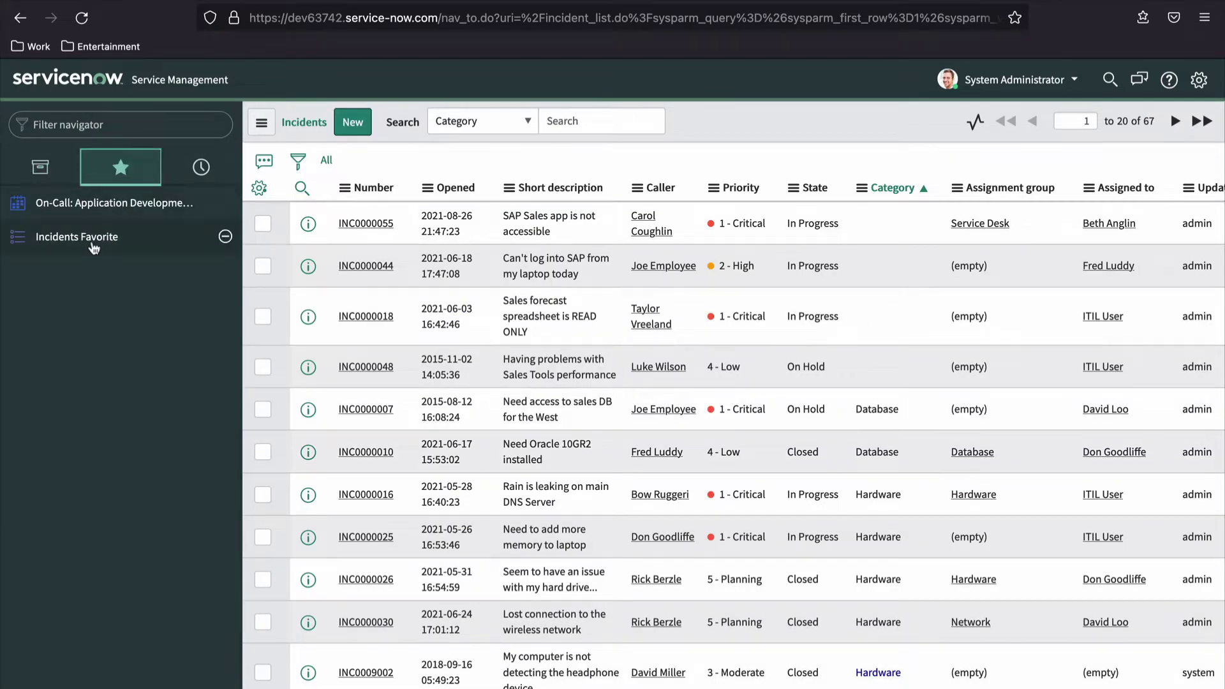
click(94, 246)
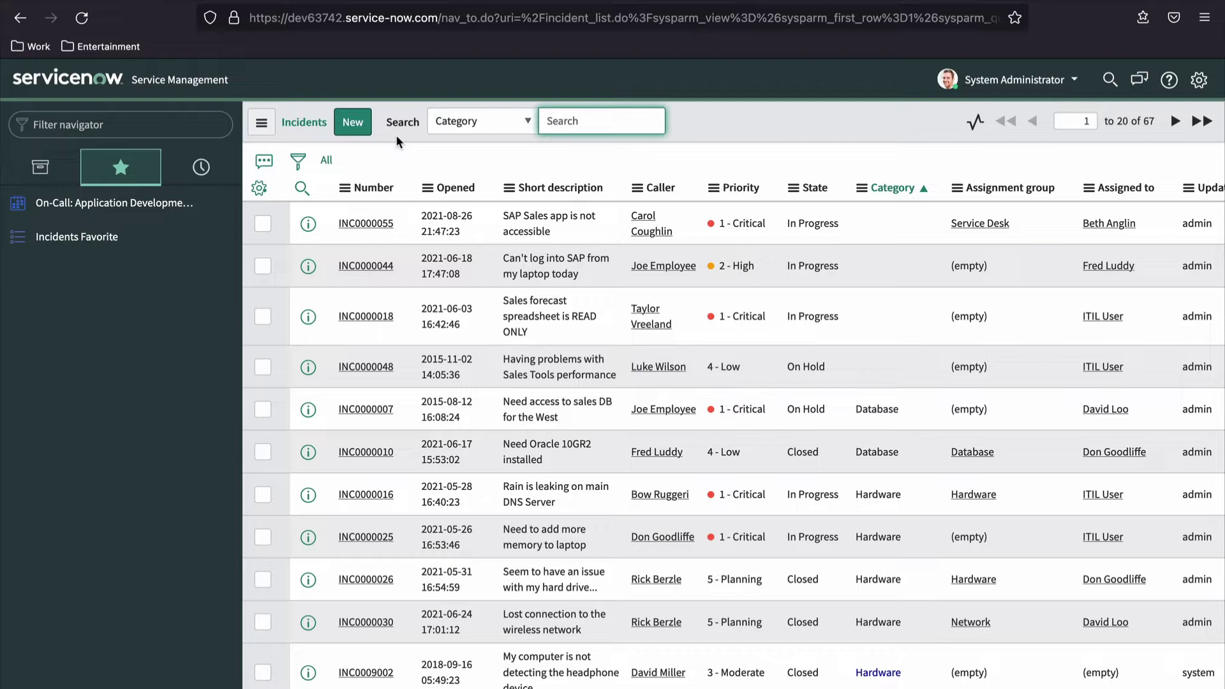
Dismiss the list controls menu and start new incident INC0010003
click(307, 130)
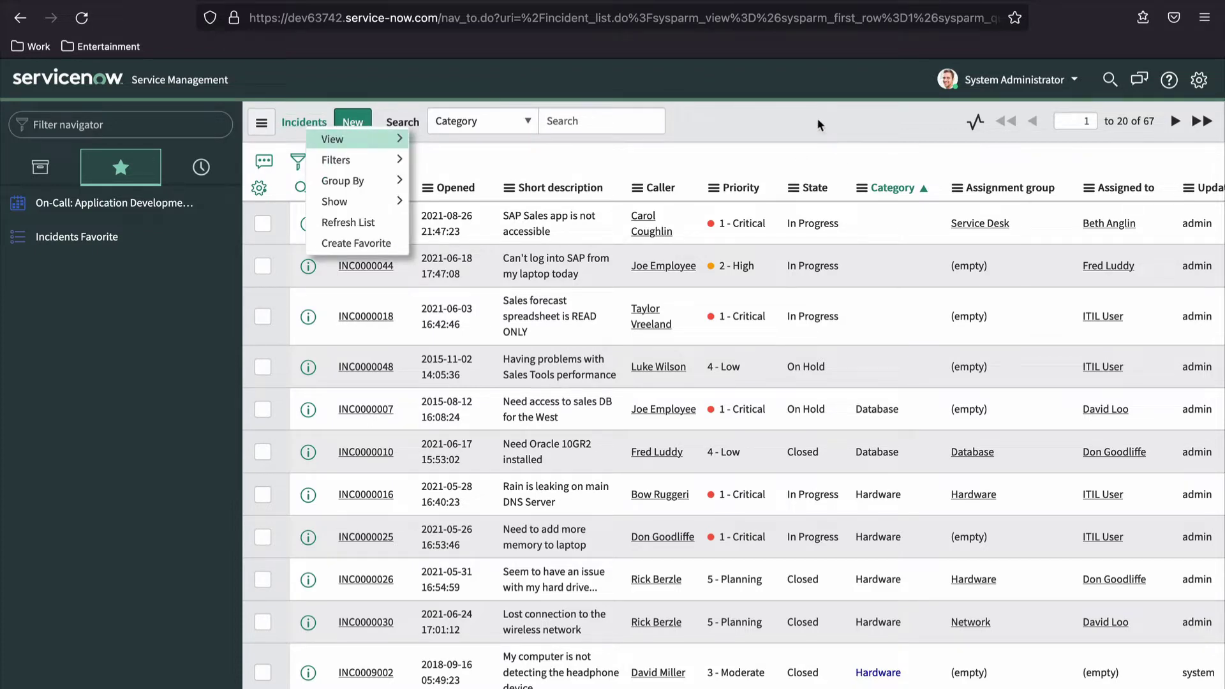
key(Escape)
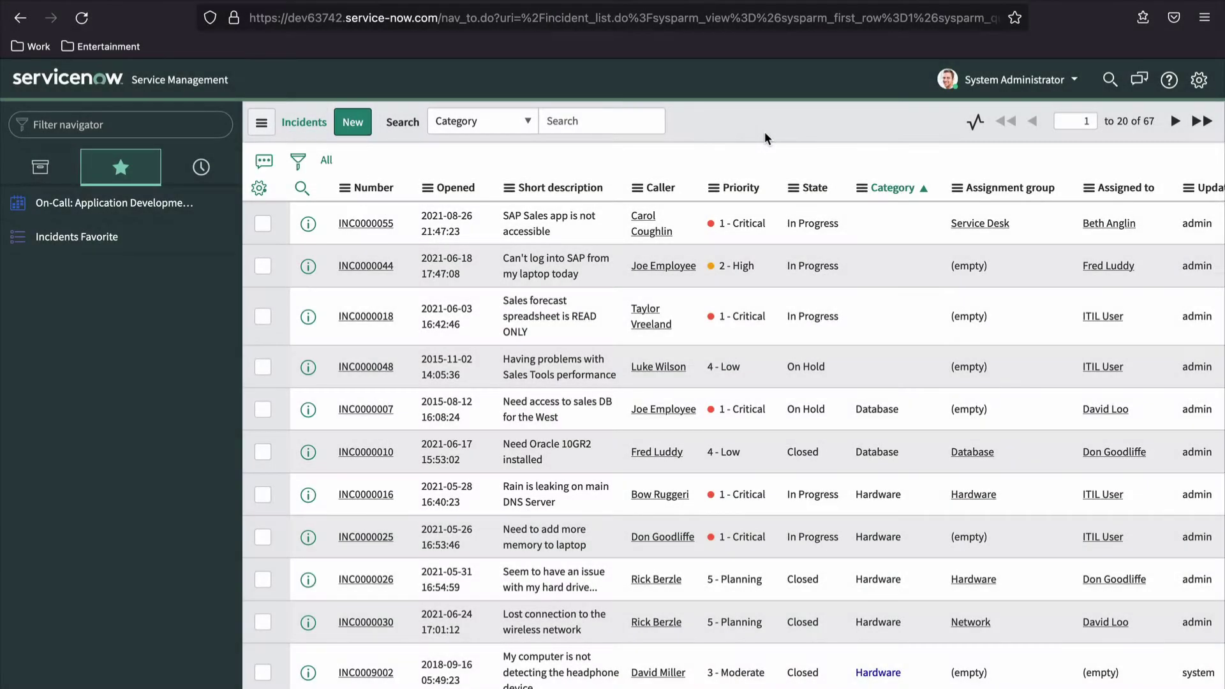
click(359, 124)
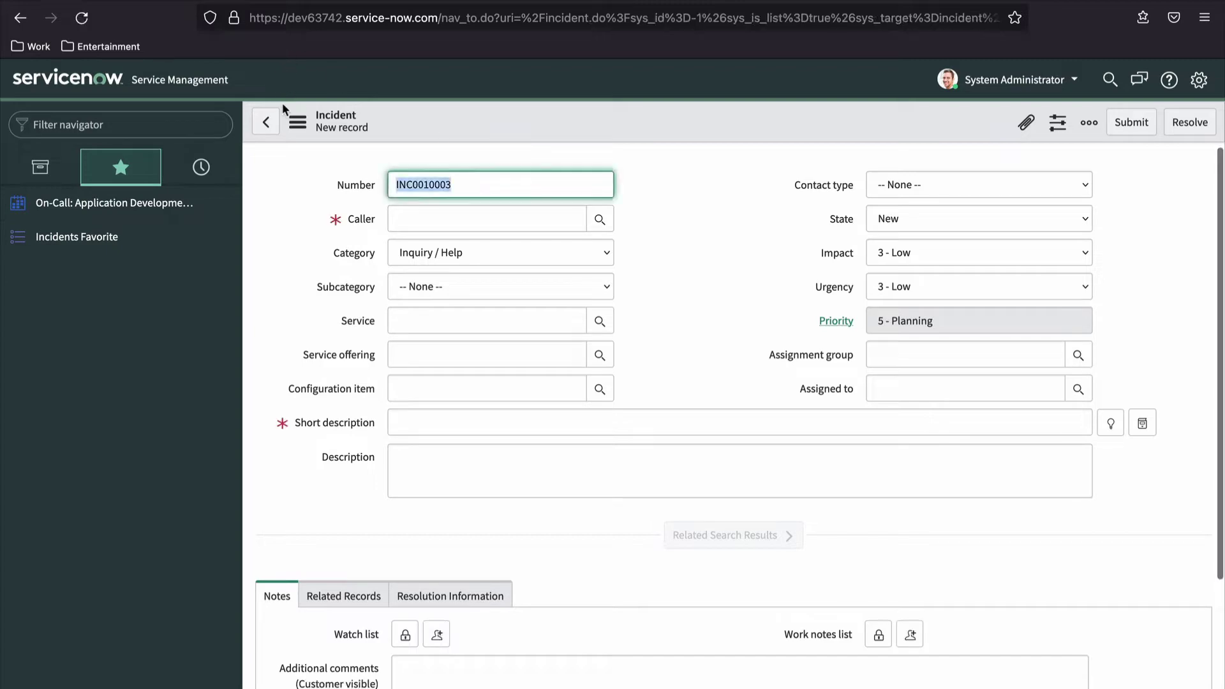
Back on the incident list, search the Category field for 'Software'
click(267, 123)
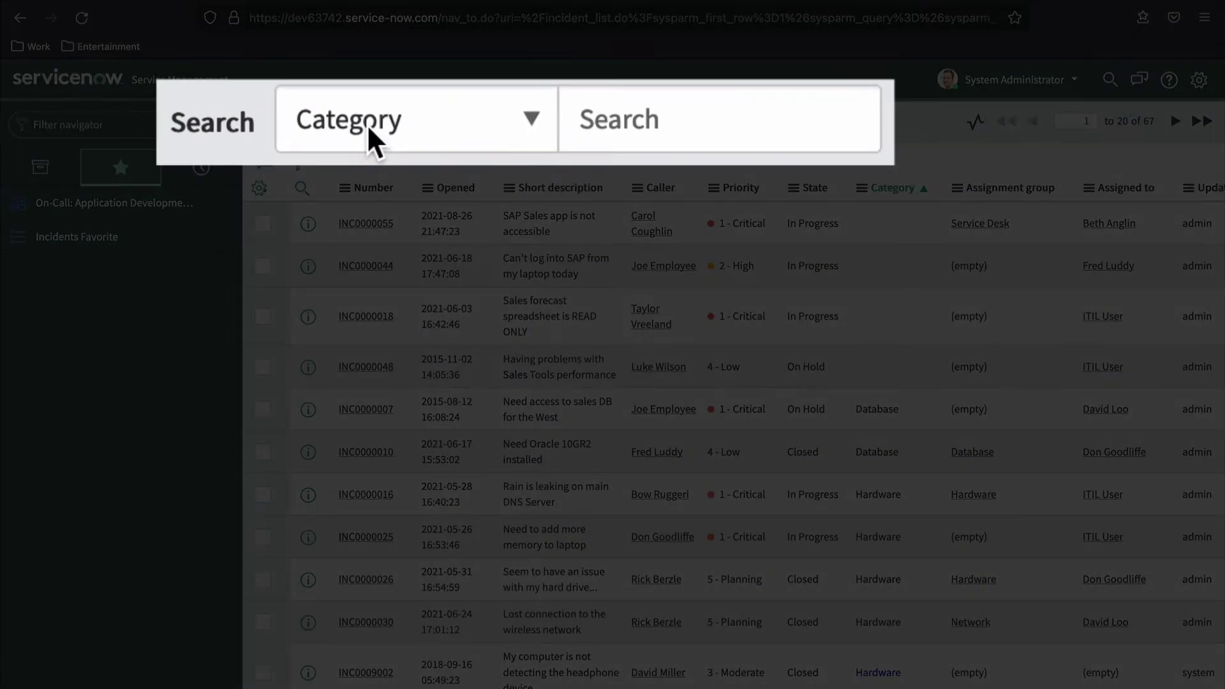
click(481, 116)
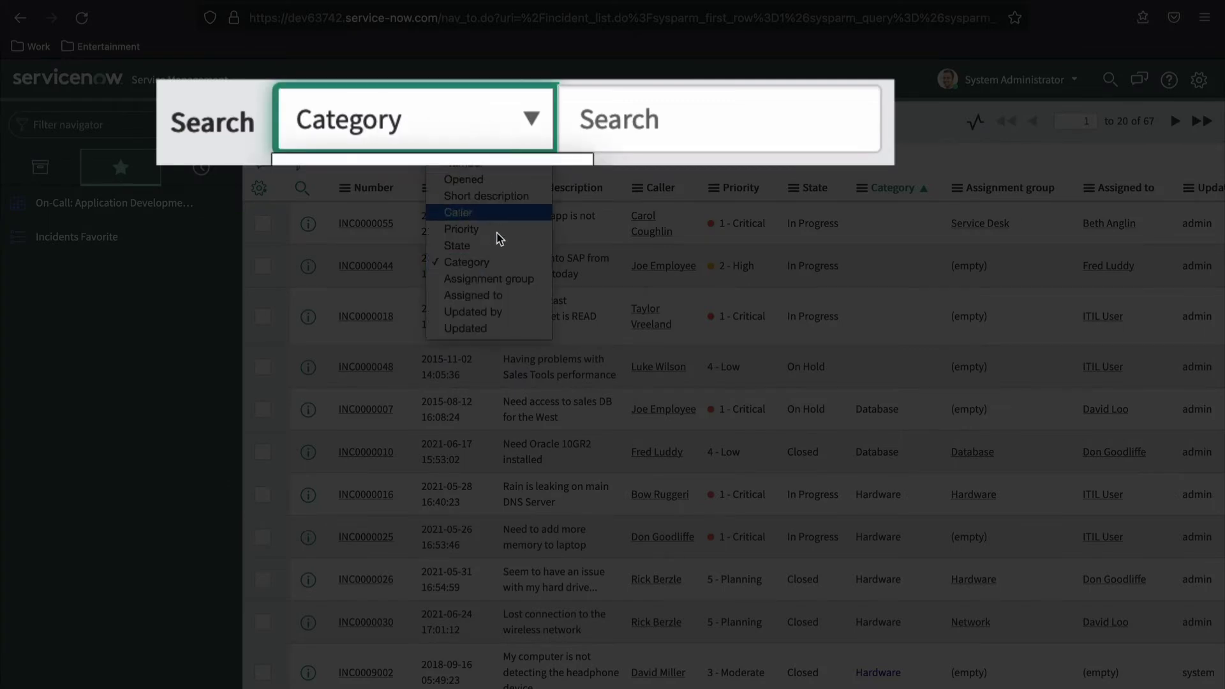
click(481, 262)
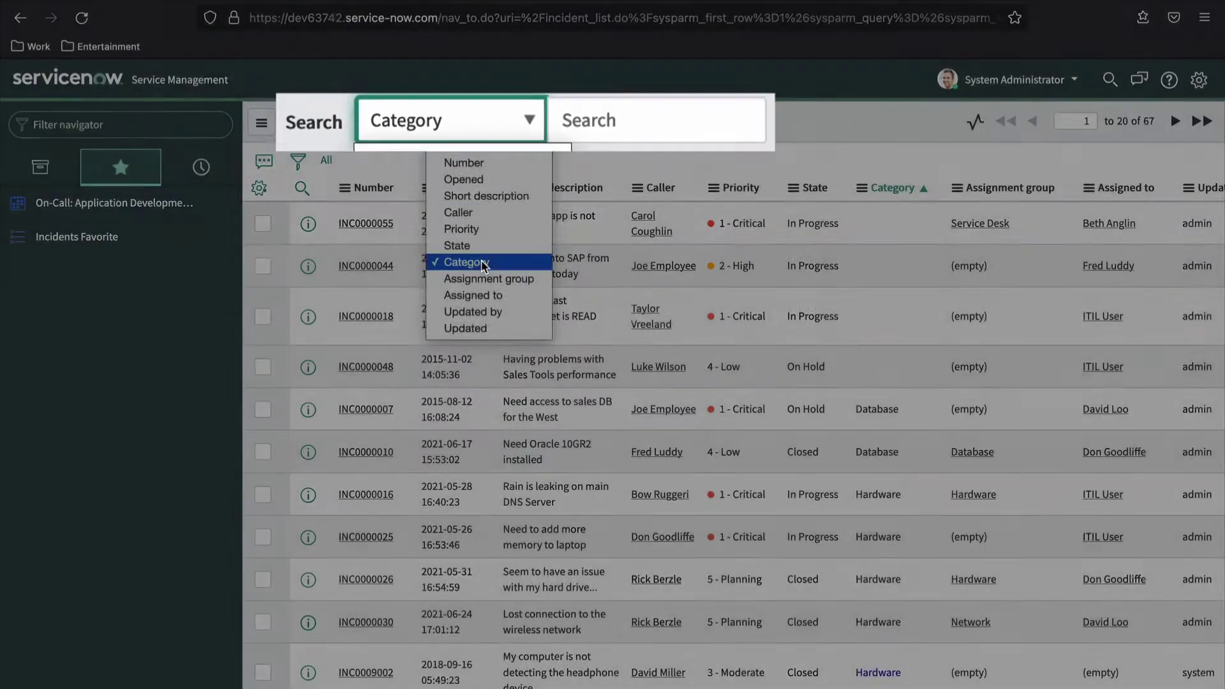
click(592, 118)
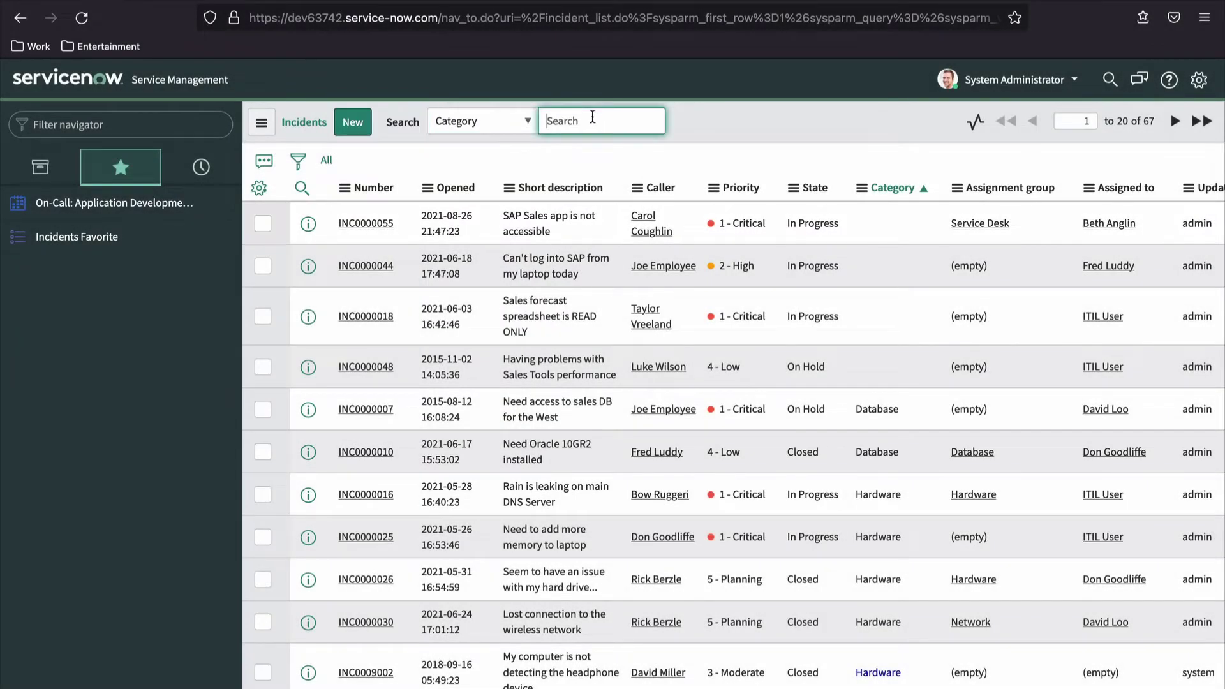
text(Software)
key(Return)
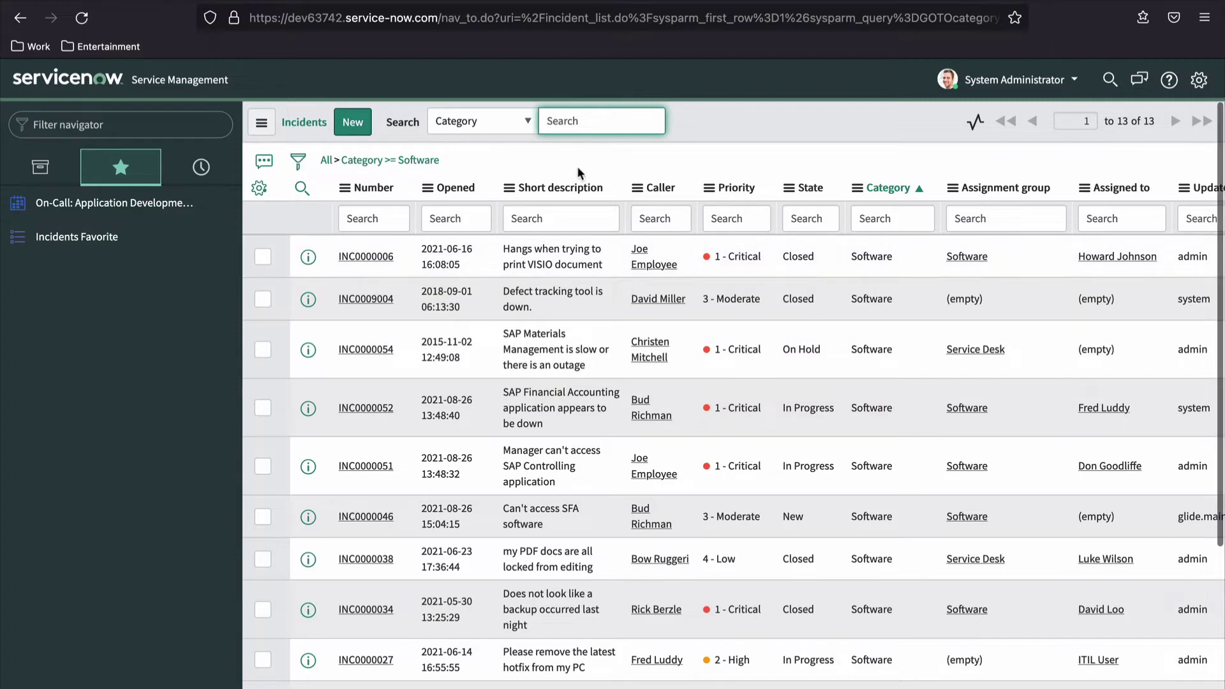
Search Short description for '*email', then clear the filter via the All breadcrumb
click(529, 123)
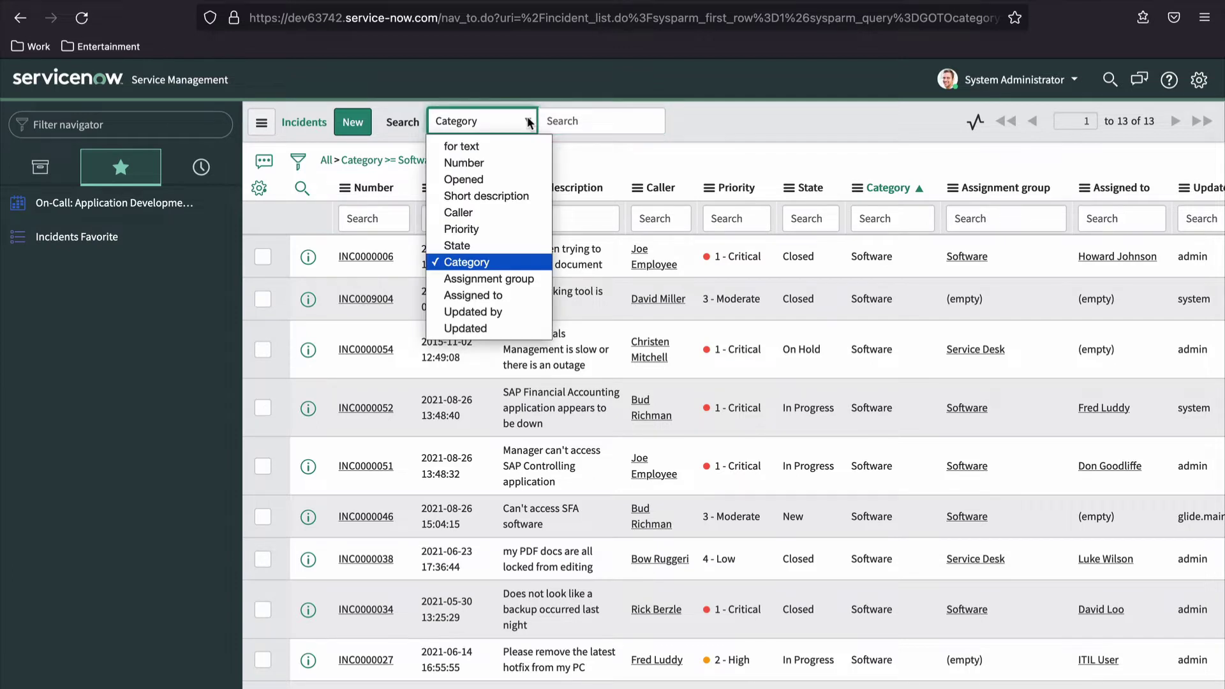
click(505, 195)
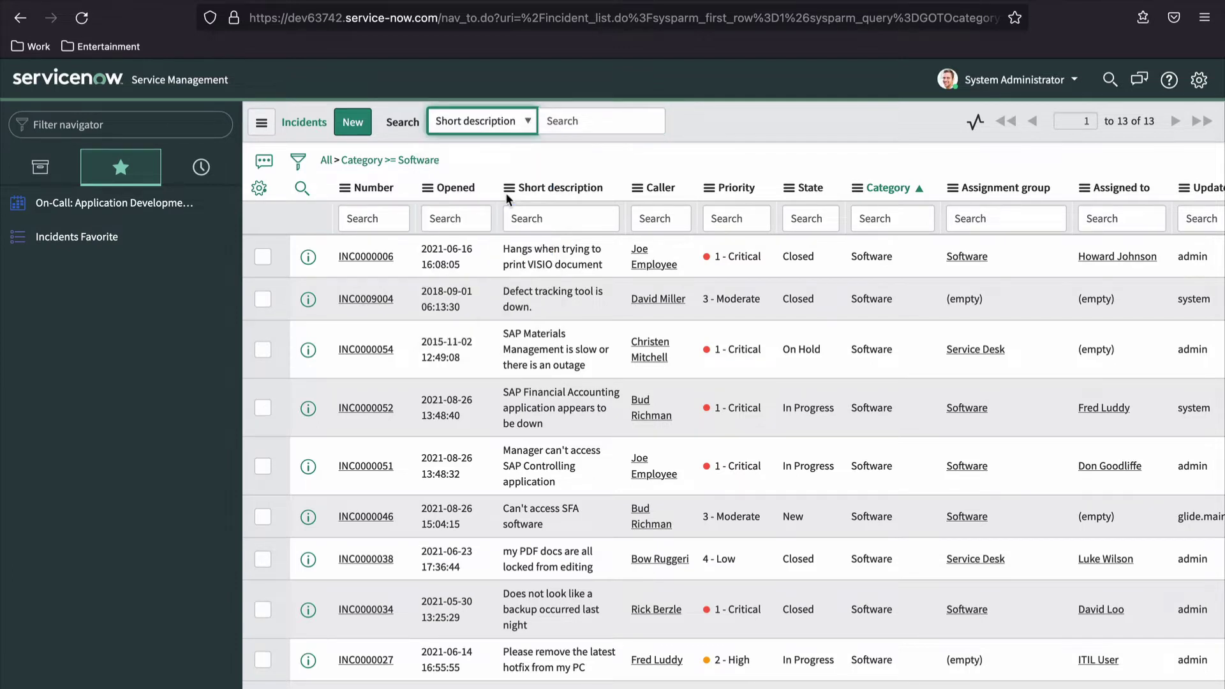
click(564, 122)
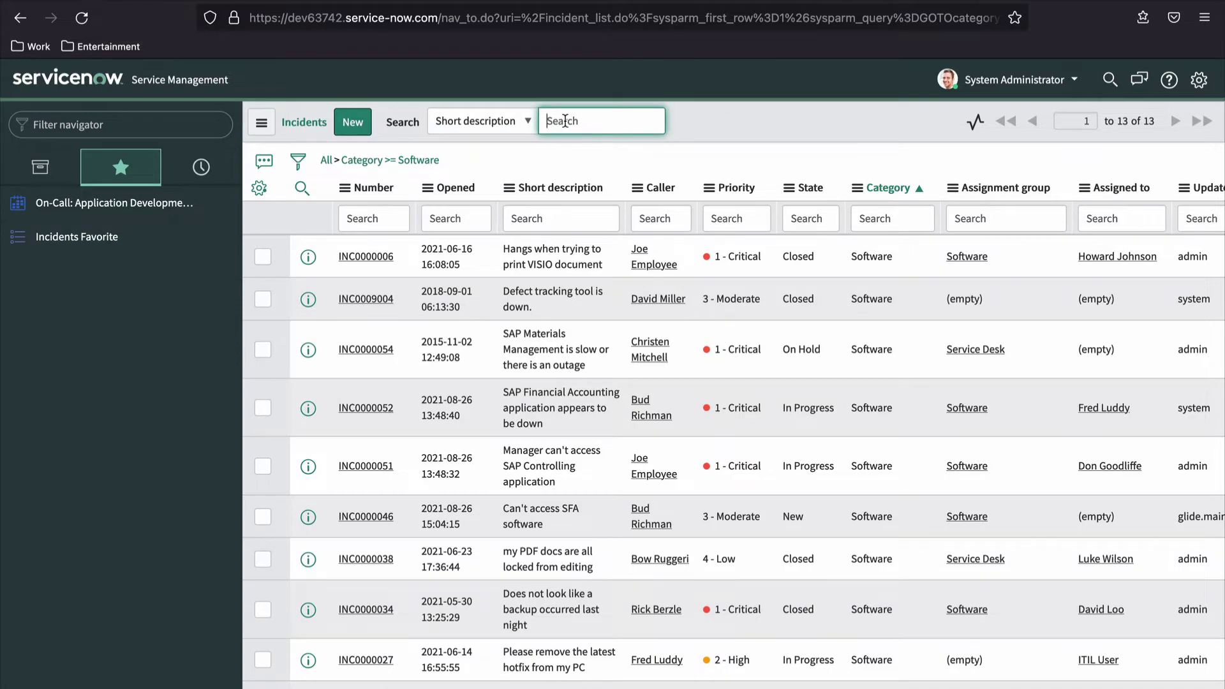
text(*)
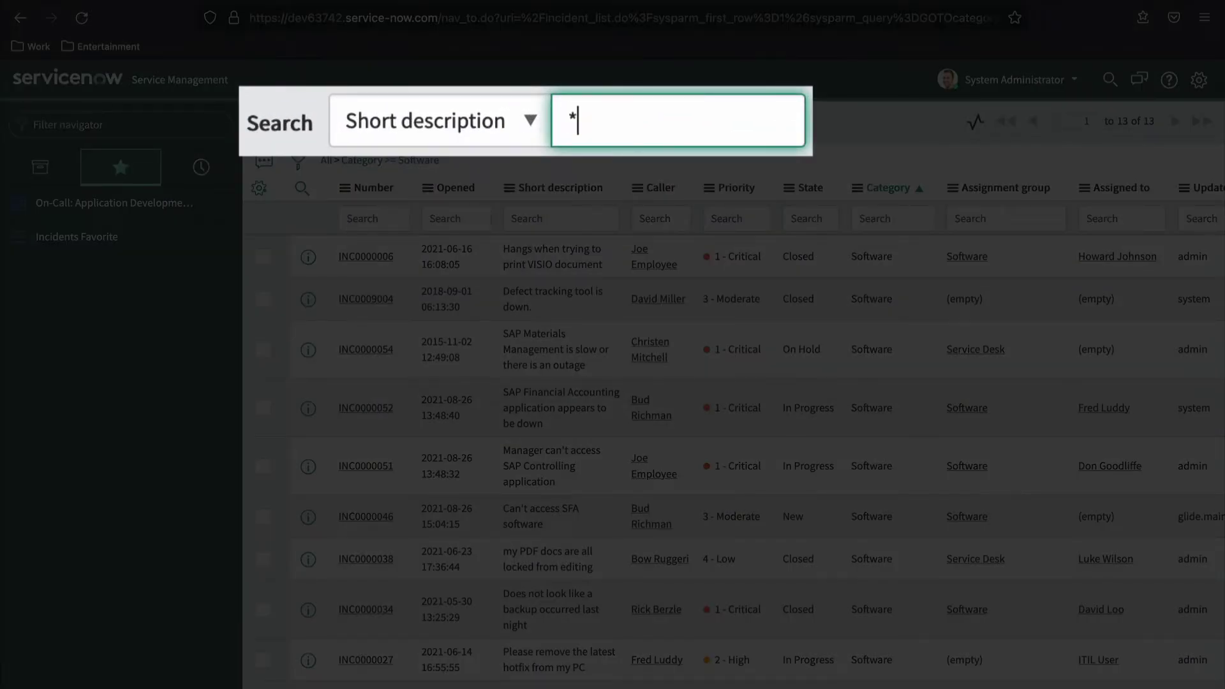
text(email)
key(Return)
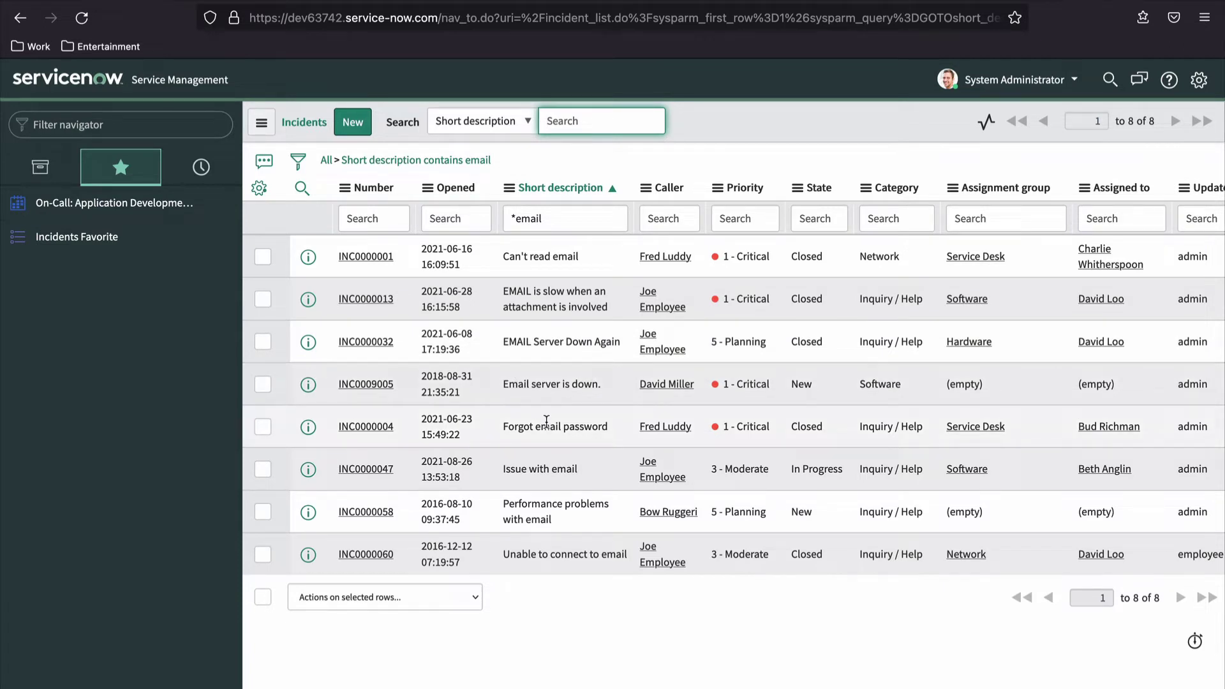
click(714, 131)
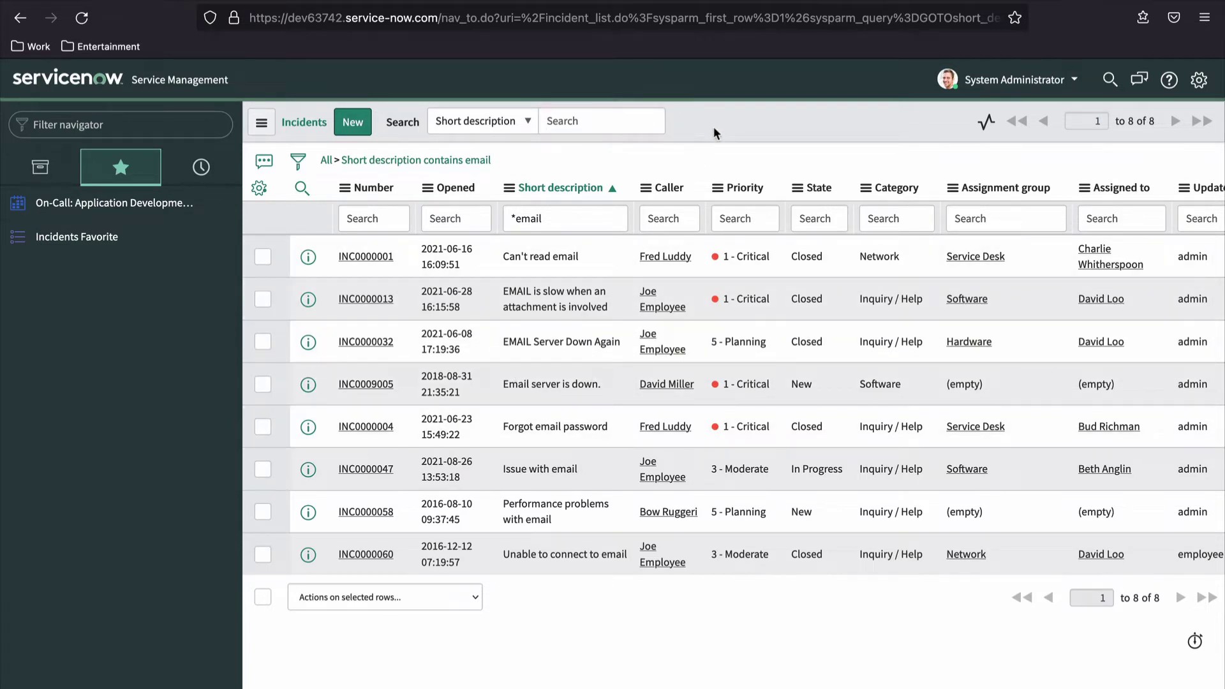
click(326, 160)
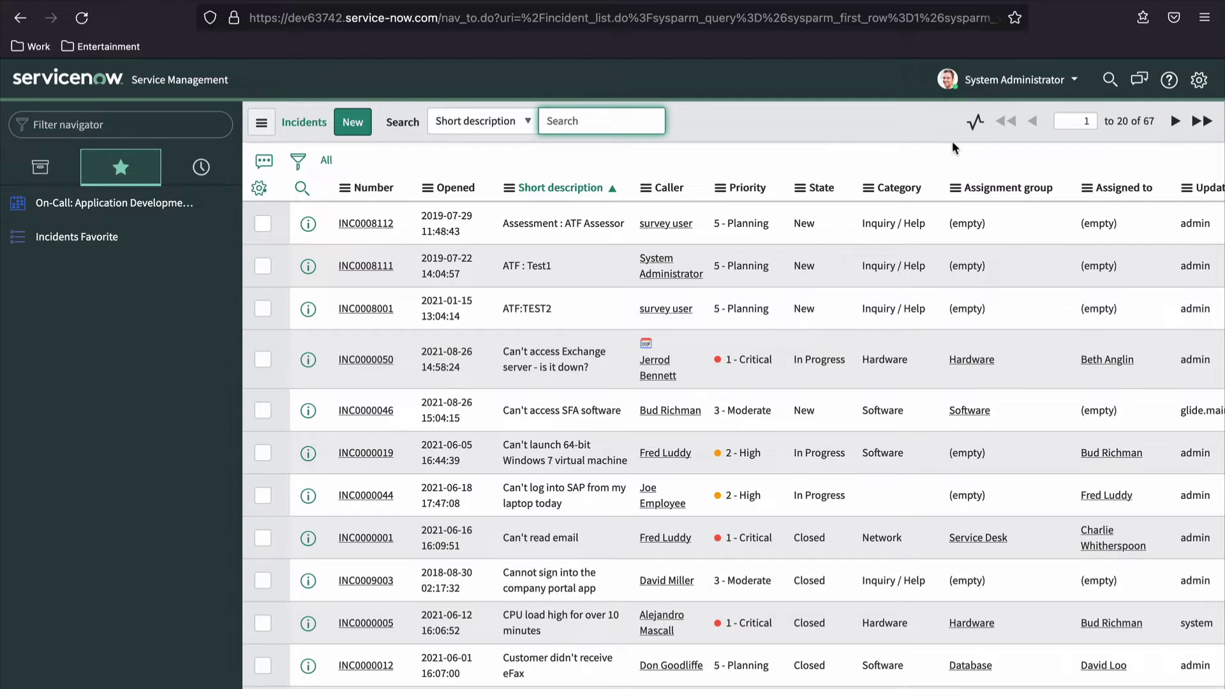
Preview INC0000601 from the Activity Stream, collapse it, then show the list menu's Show options
click(973, 128)
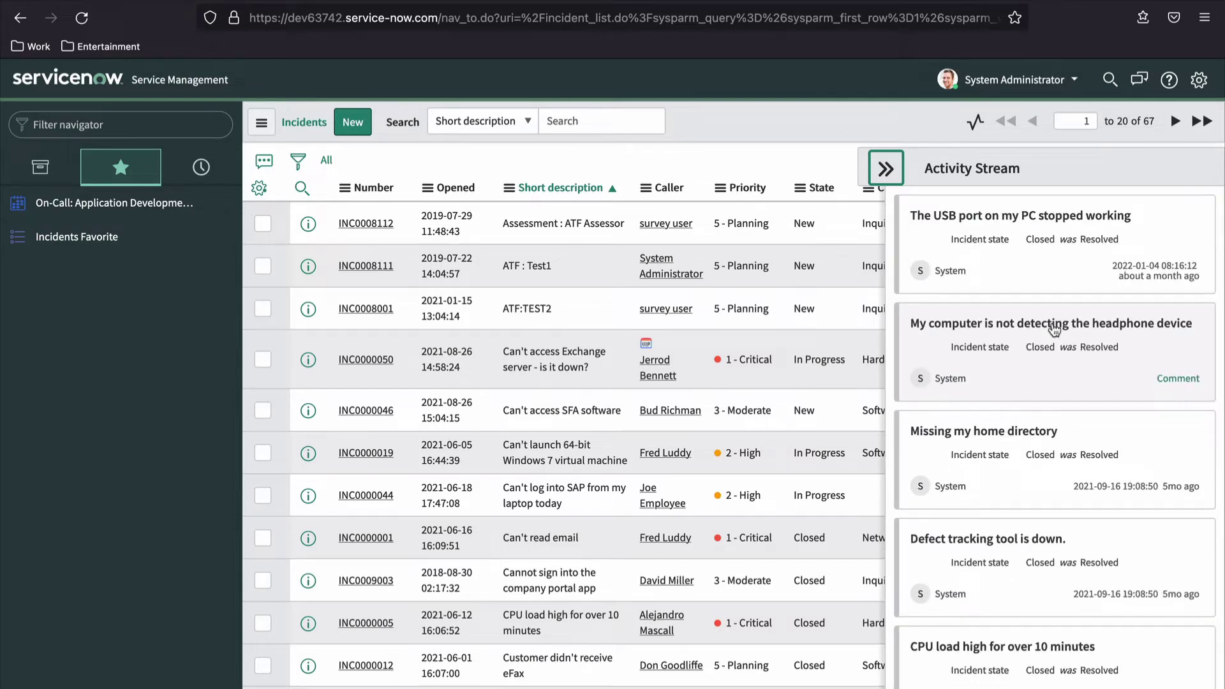
click(1027, 251)
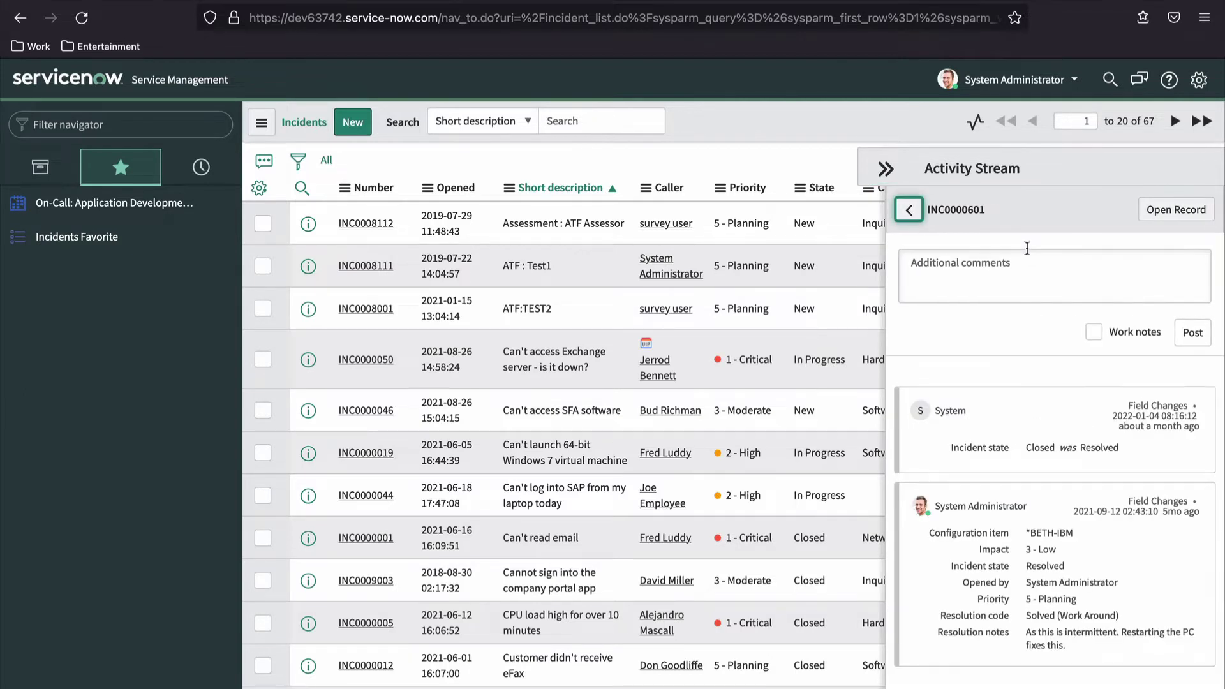
scroll(1055, 377, down, 3)
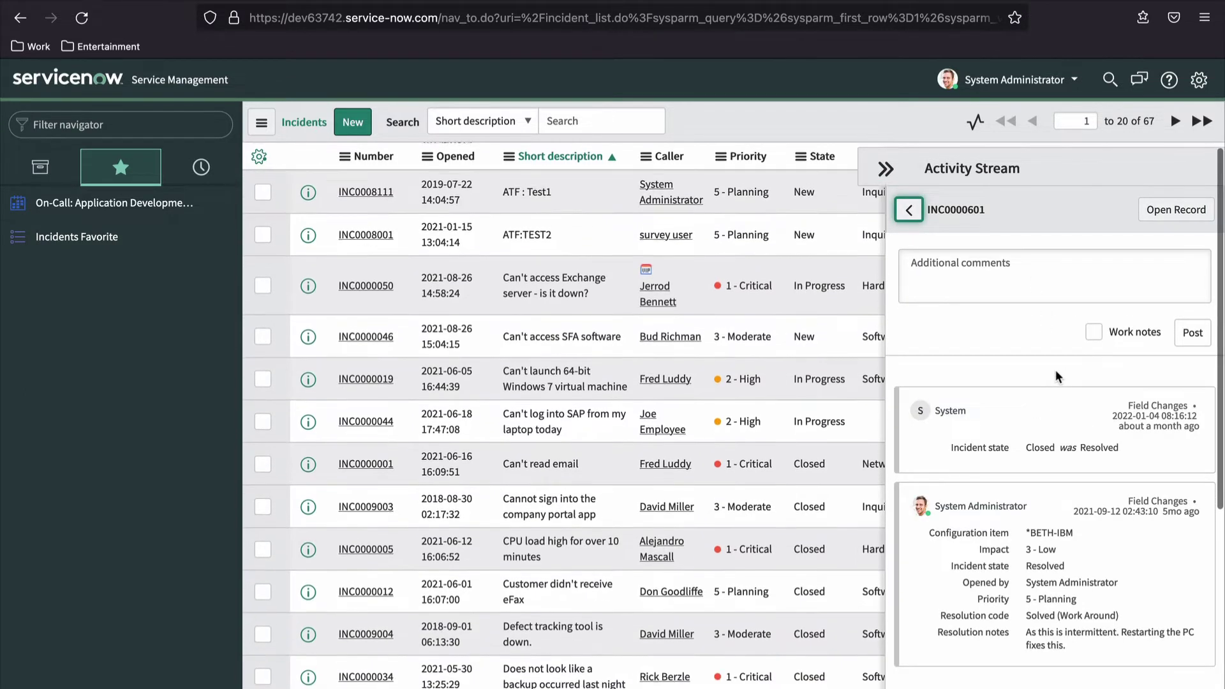
scroll(1055, 369, up, 3)
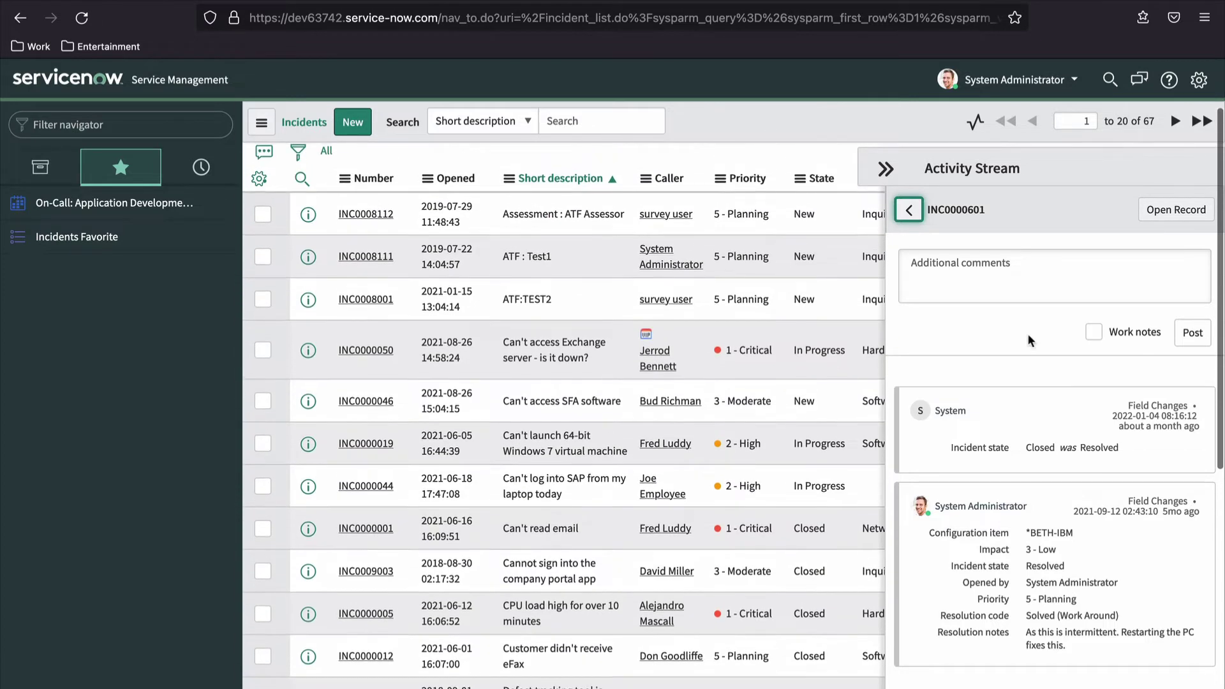
click(886, 170)
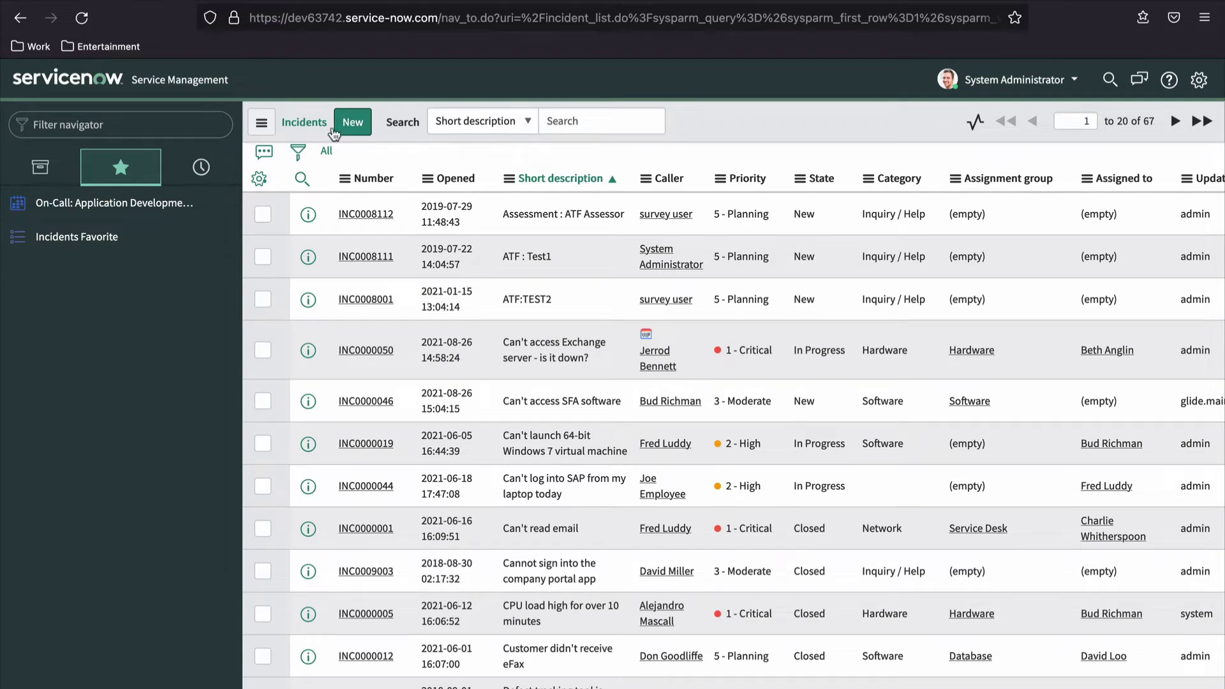
click(266, 129)
mouse_move(300, 201)
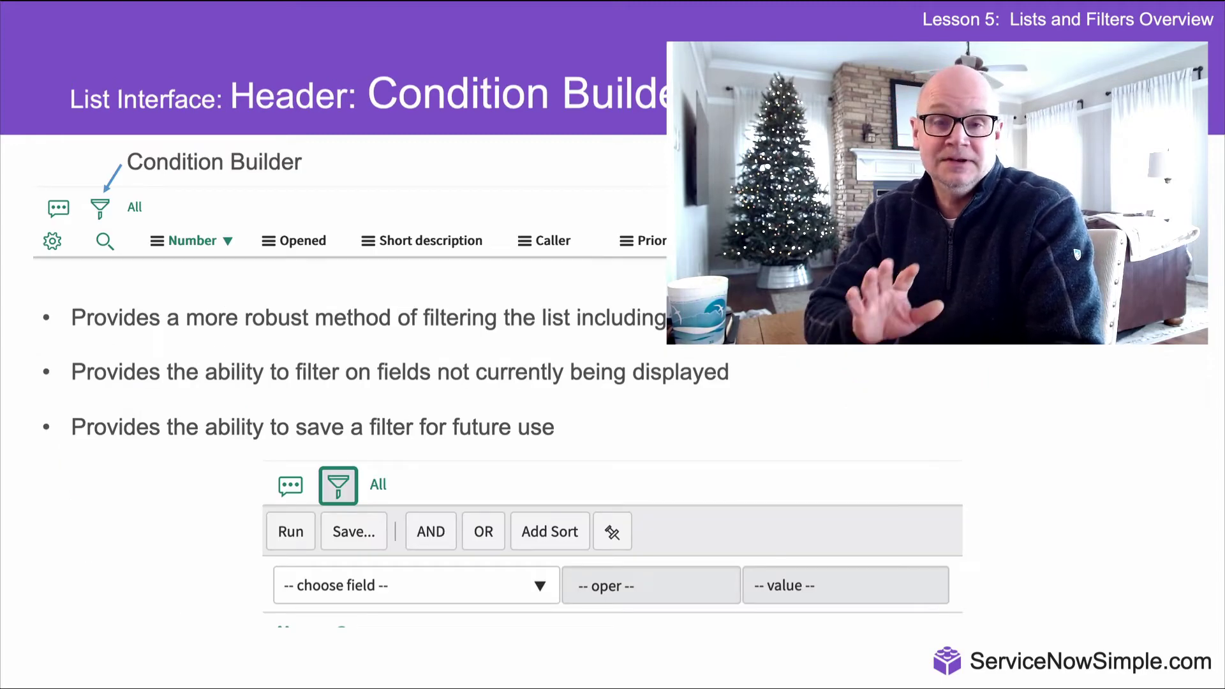
Advance the lesson through the Breadcrumbs slide to the Personalize List slide
key(Right)
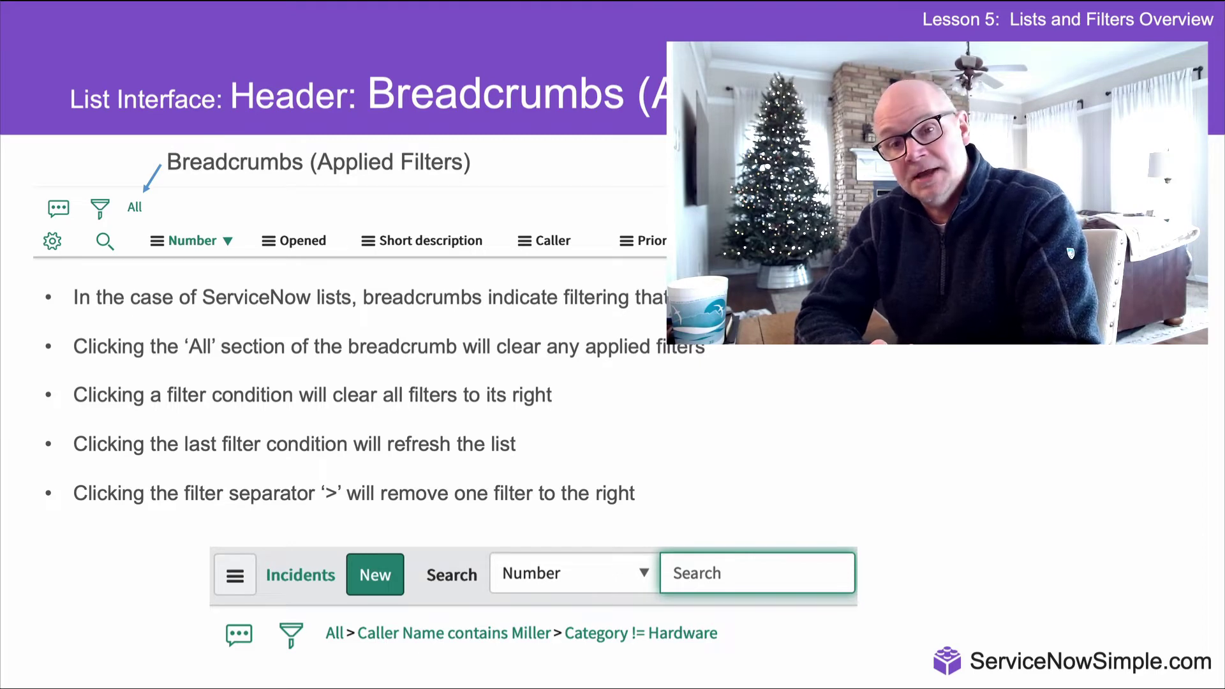
key(Right)
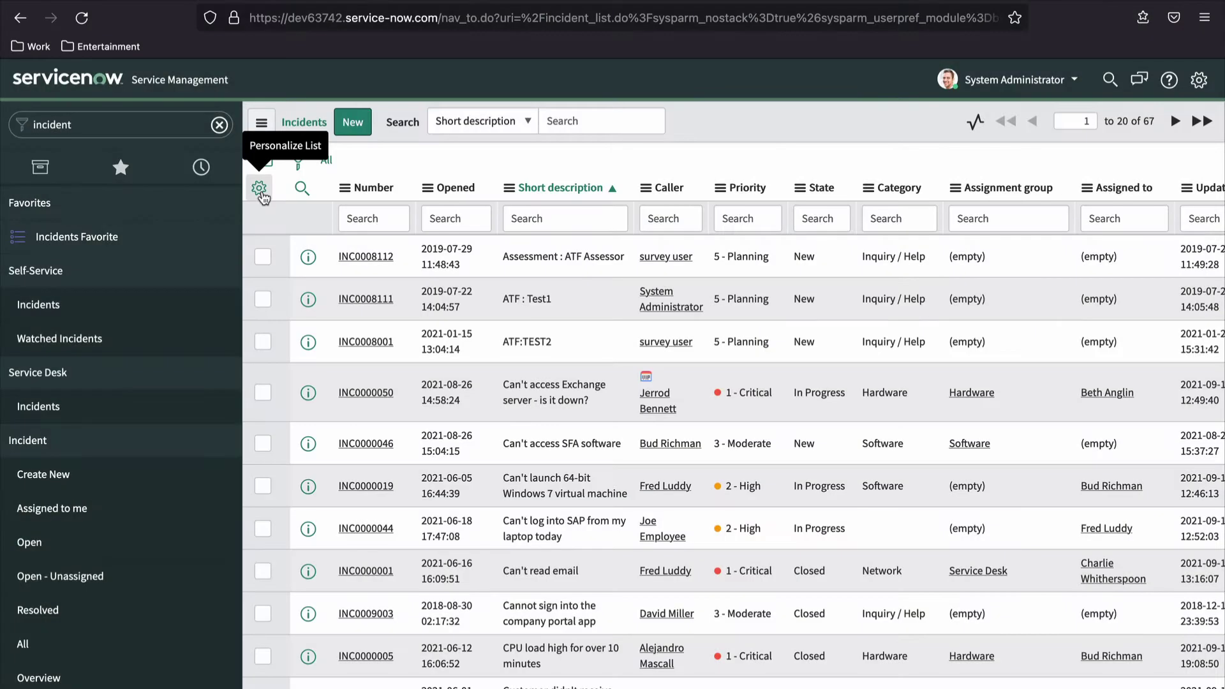
Remove the Updated by, Updated and Assigned to columns and add Updates
click(260, 189)
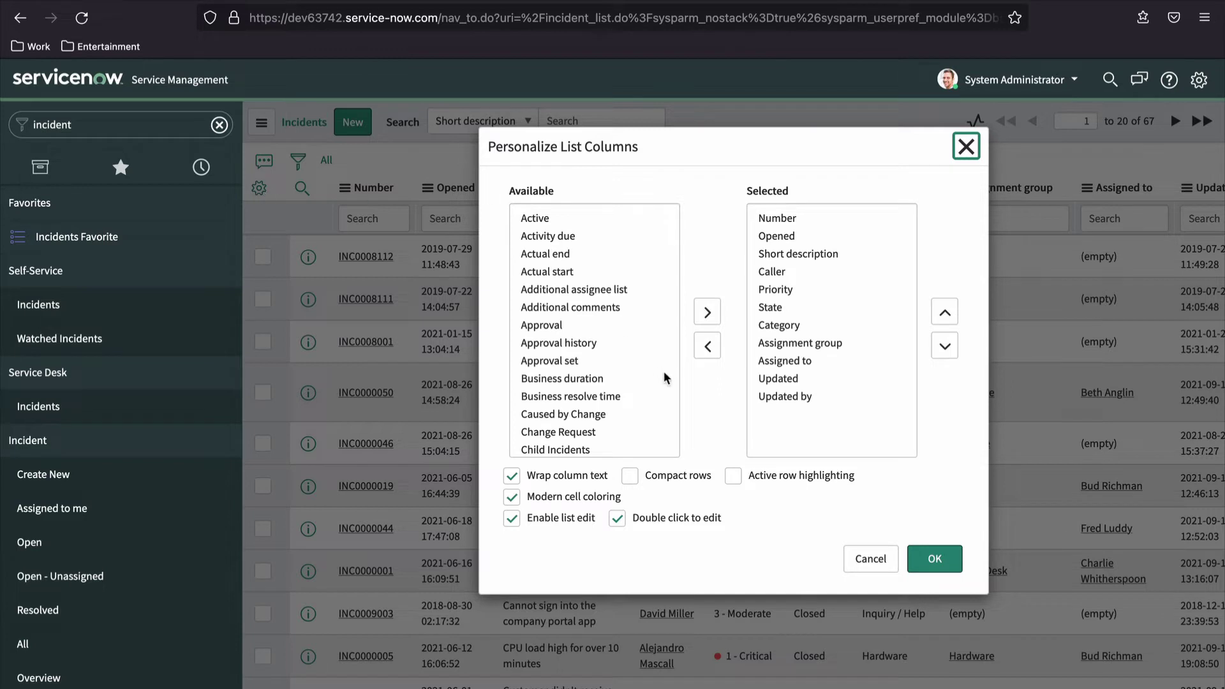
click(794, 397)
click(707, 346)
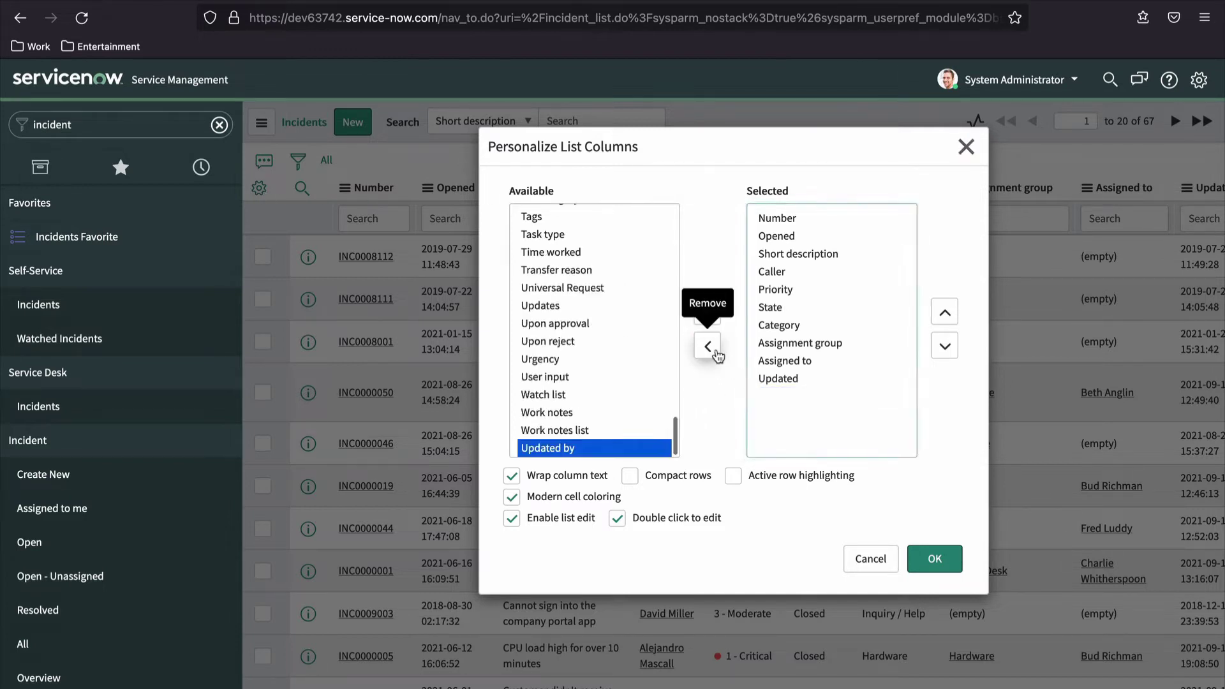
click(773, 380)
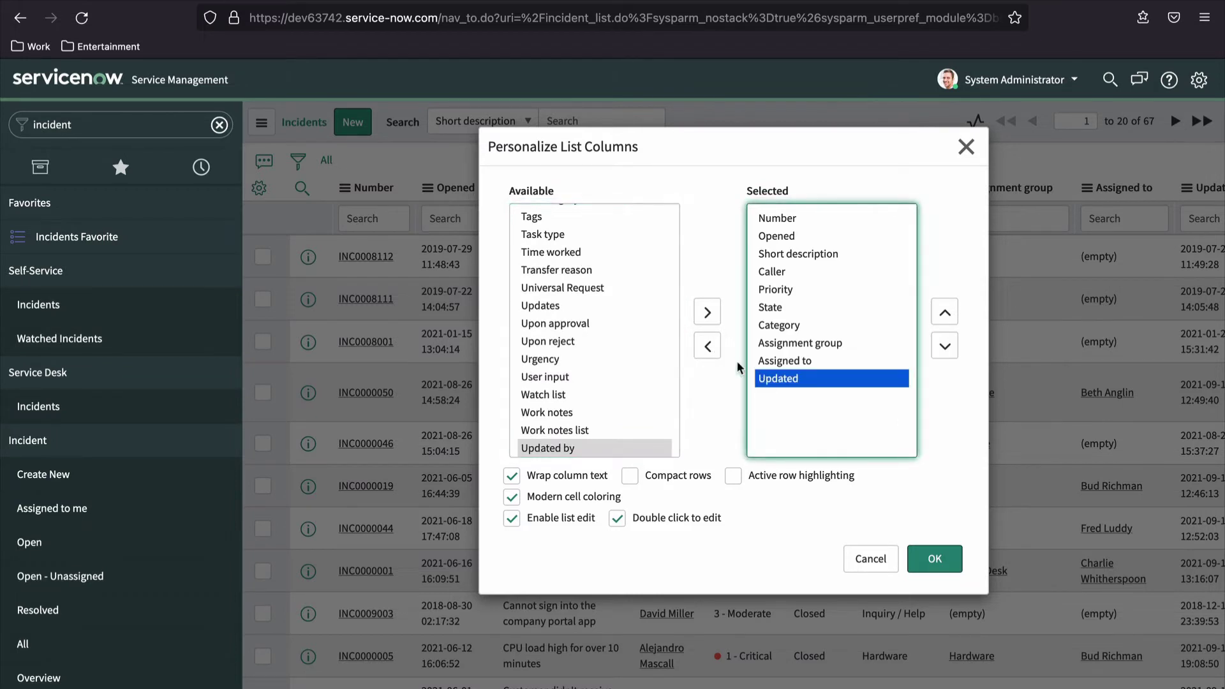
click(709, 348)
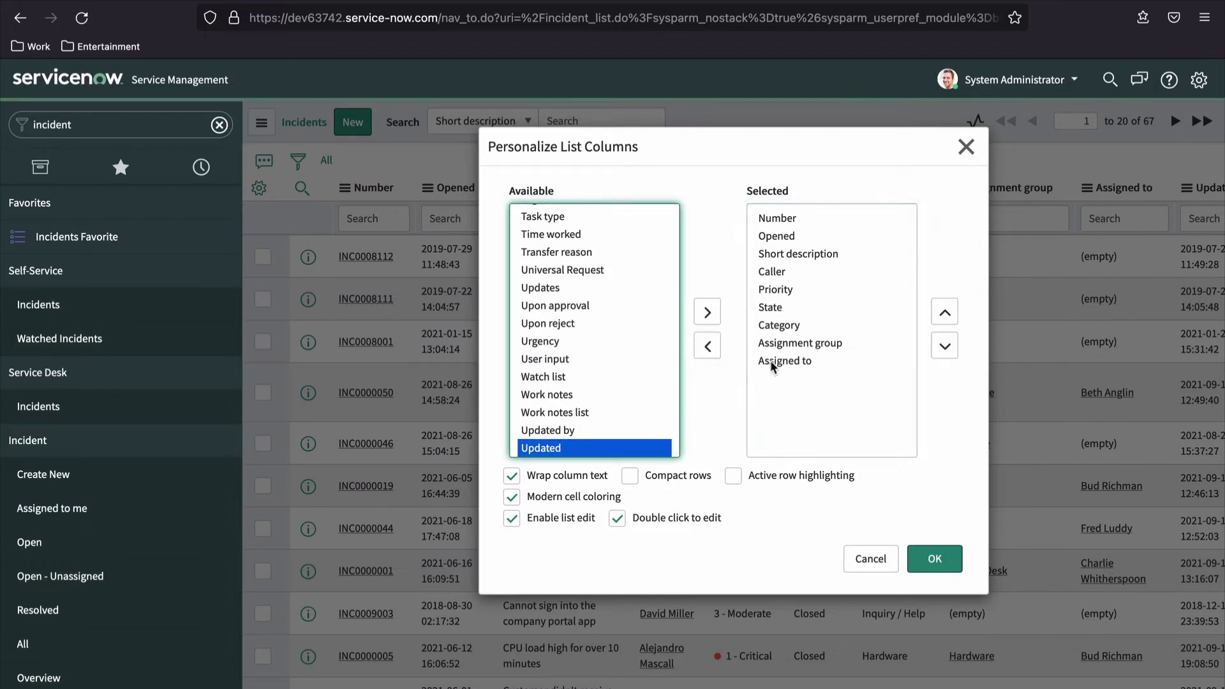
click(773, 361)
click(708, 348)
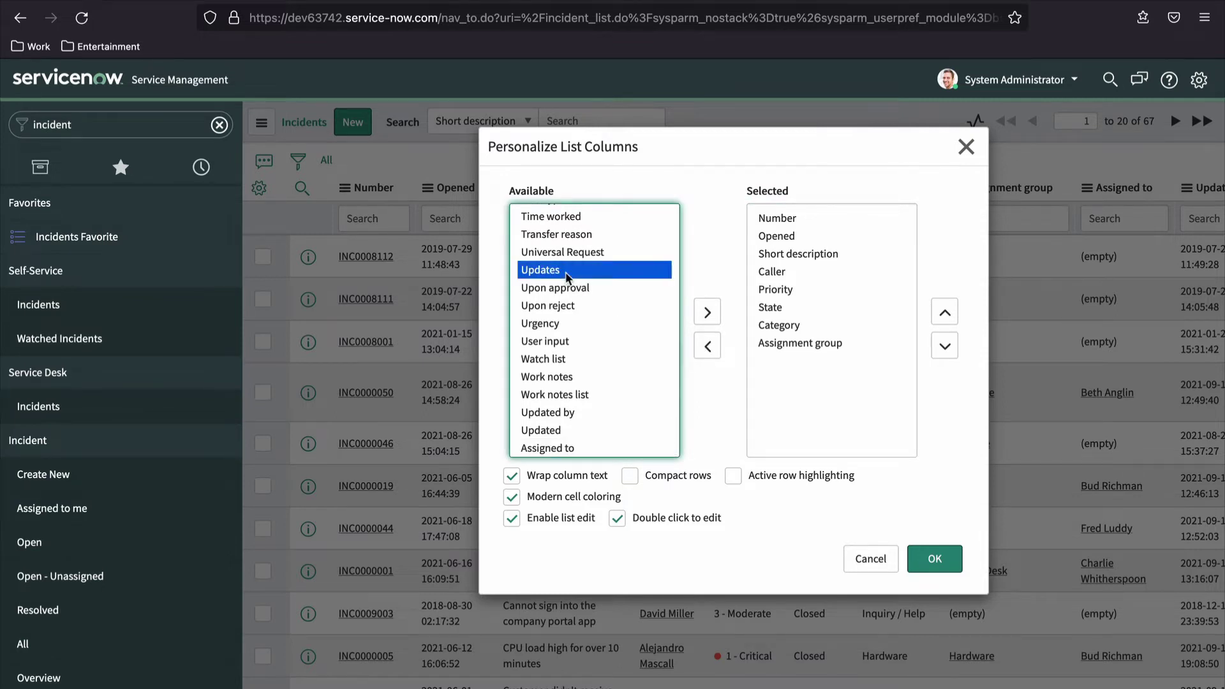
click(707, 314)
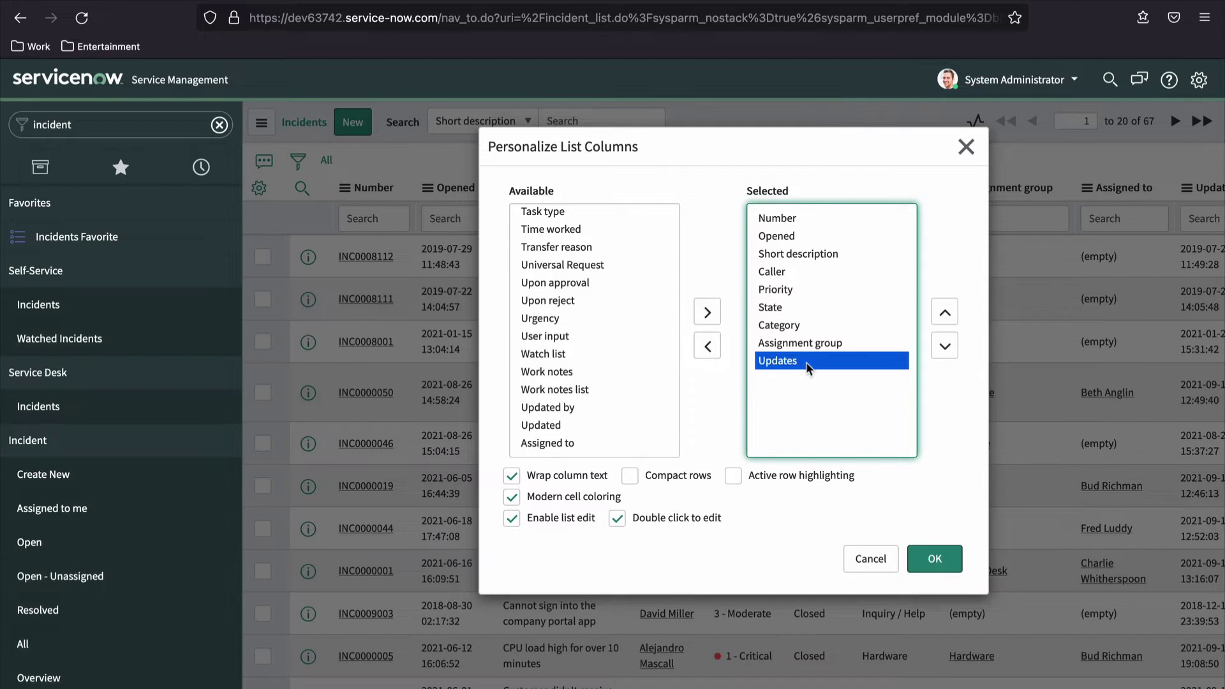
Move the Category and Caller columns above Short description
click(795, 327)
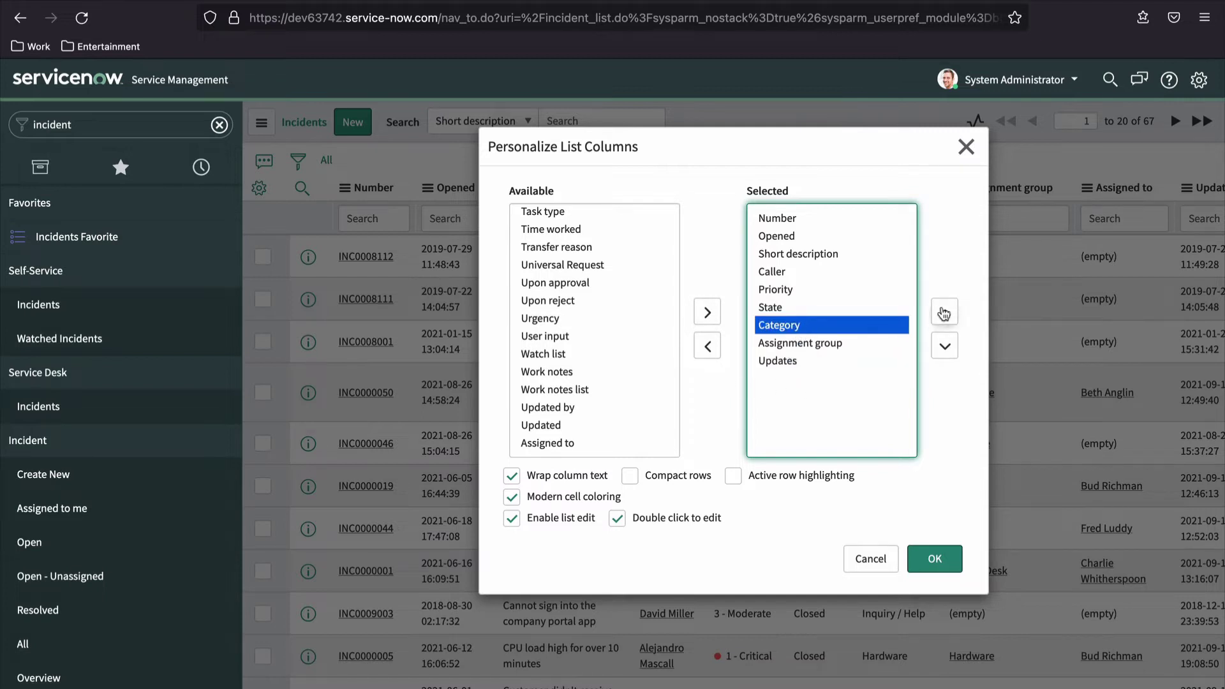
click(944, 313)
click(944, 313)
click(944, 313)
click(944, 313)
click(802, 294)
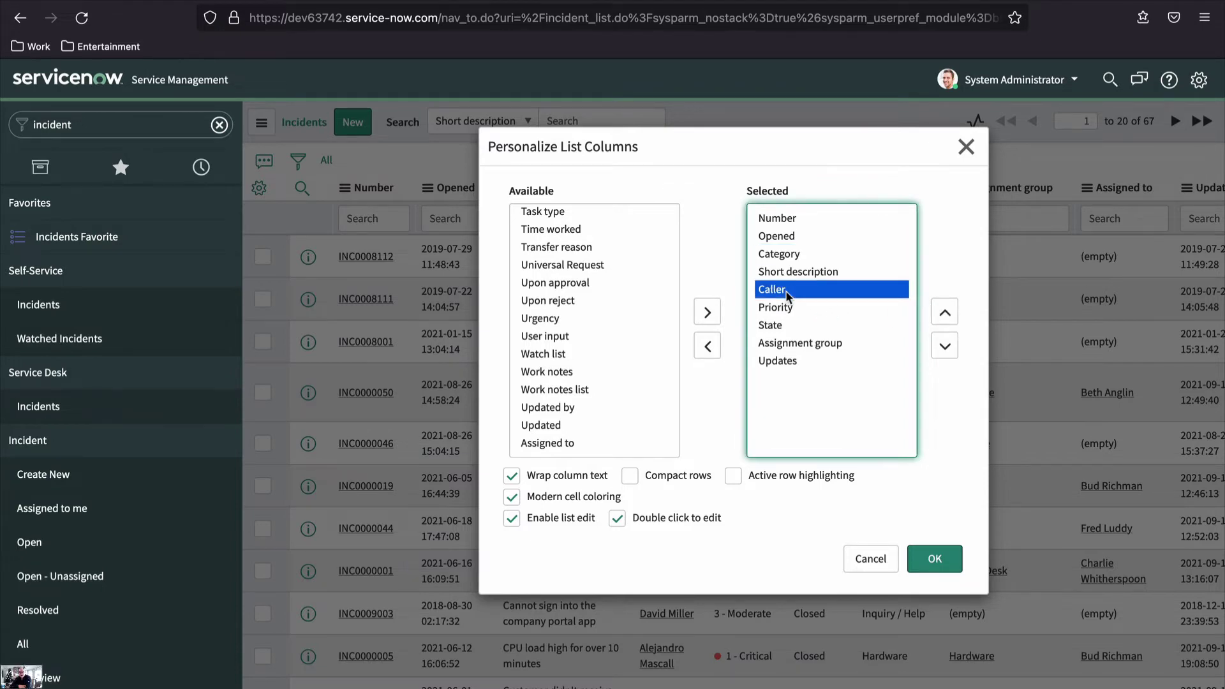
click(944, 312)
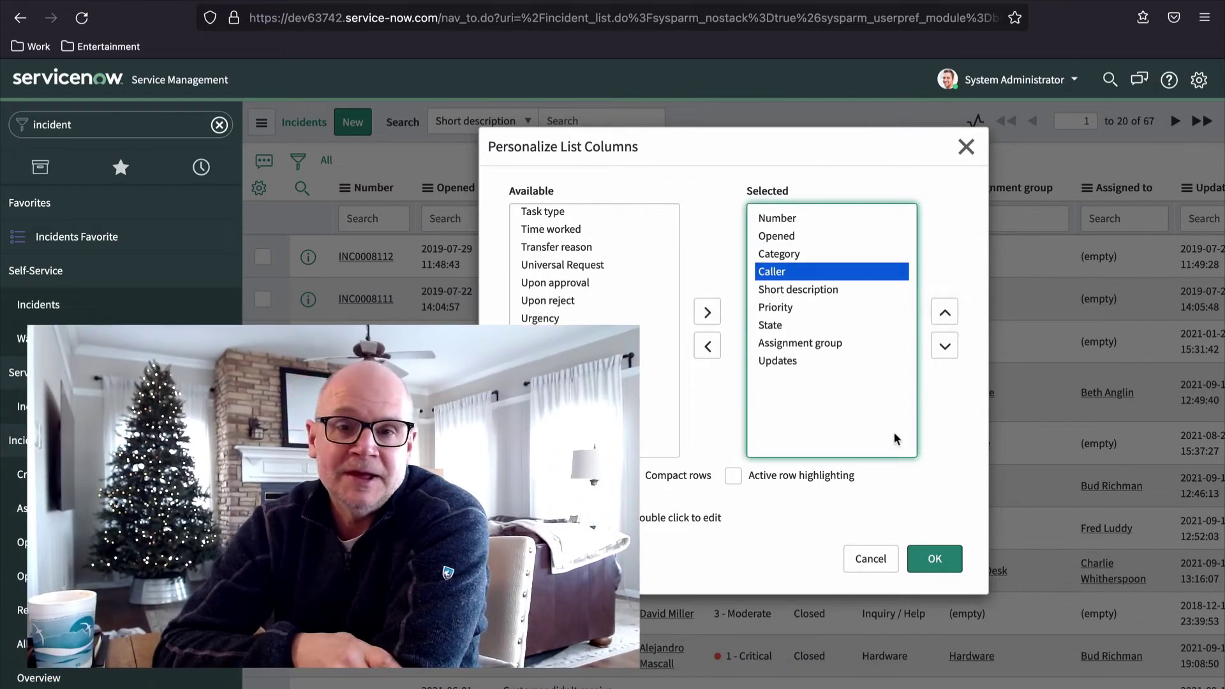
click(951, 469)
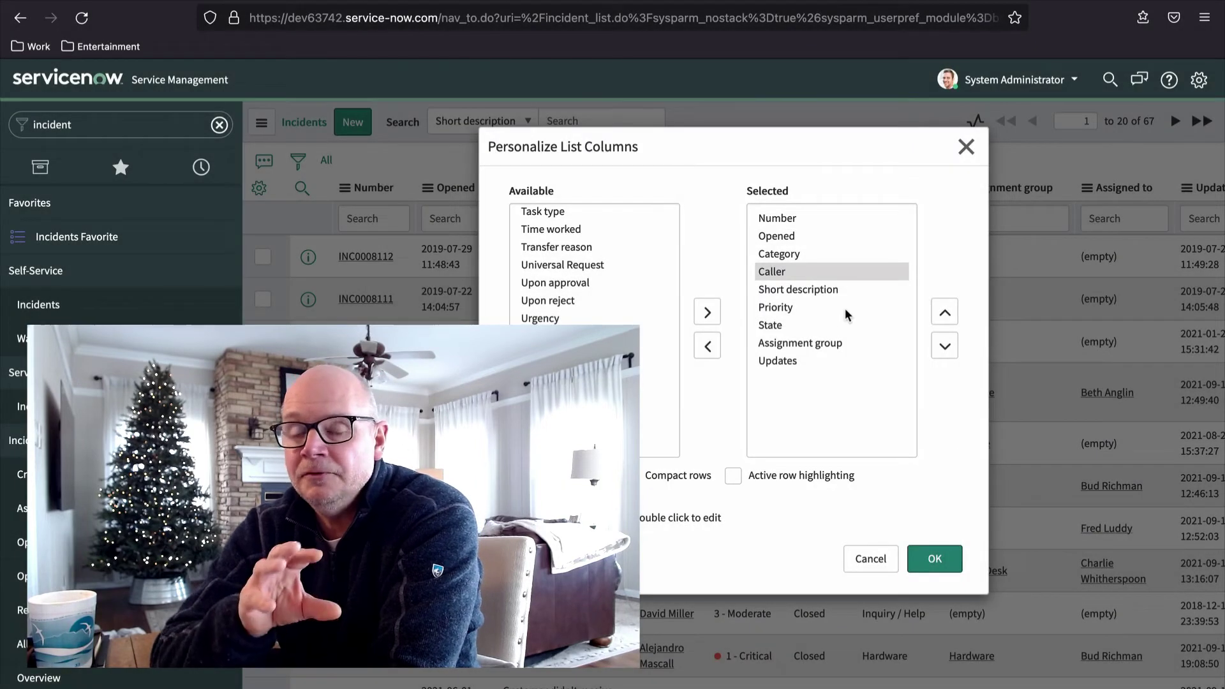
Select the Number column and toggle the compact rows option
click(782, 222)
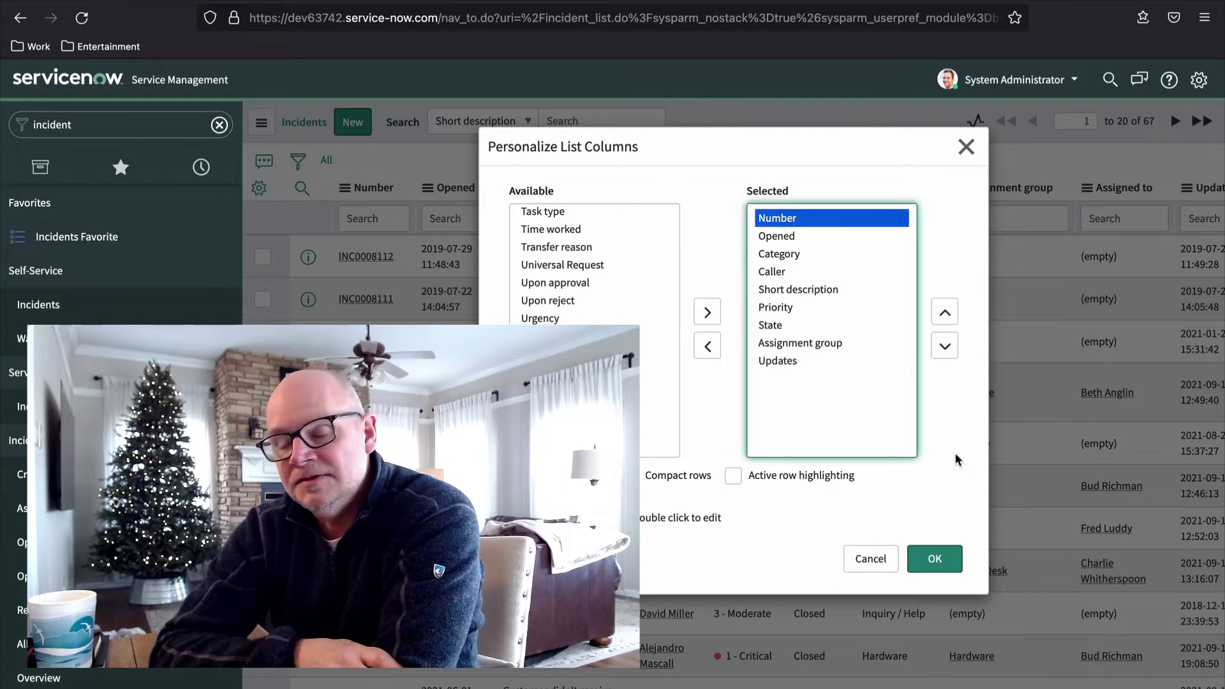
click(949, 428)
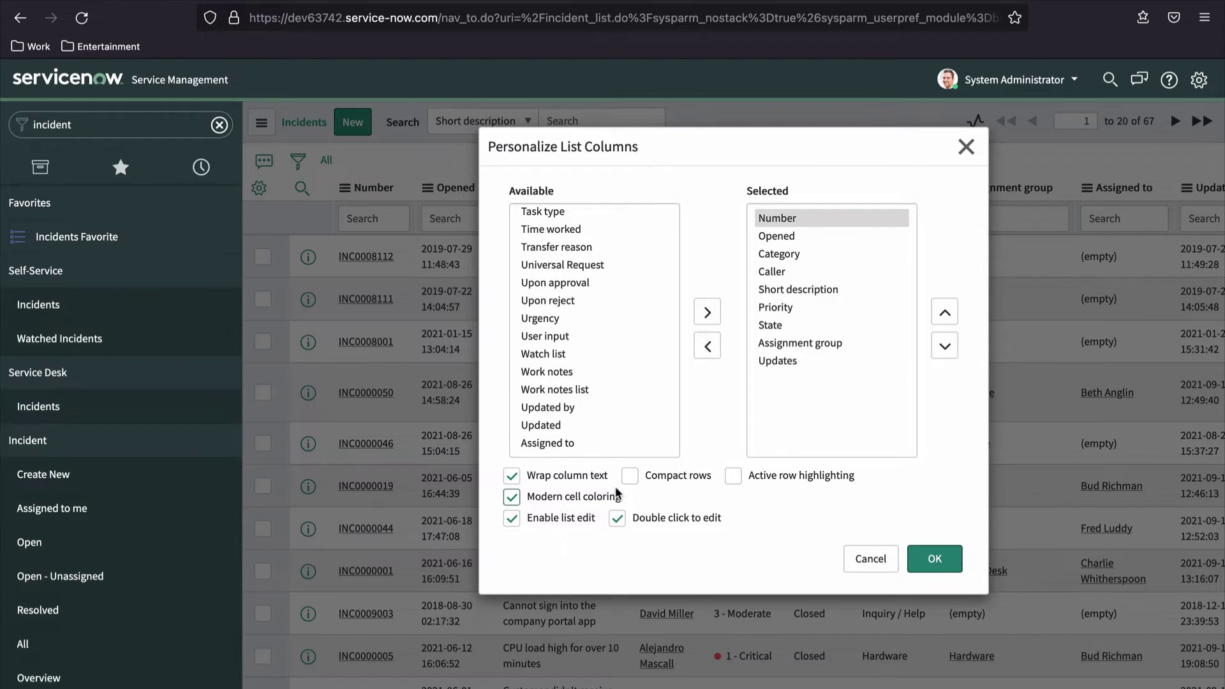
click(631, 480)
Discard the pending column changes and reset the Incidents list to its default columns
click(933, 562)
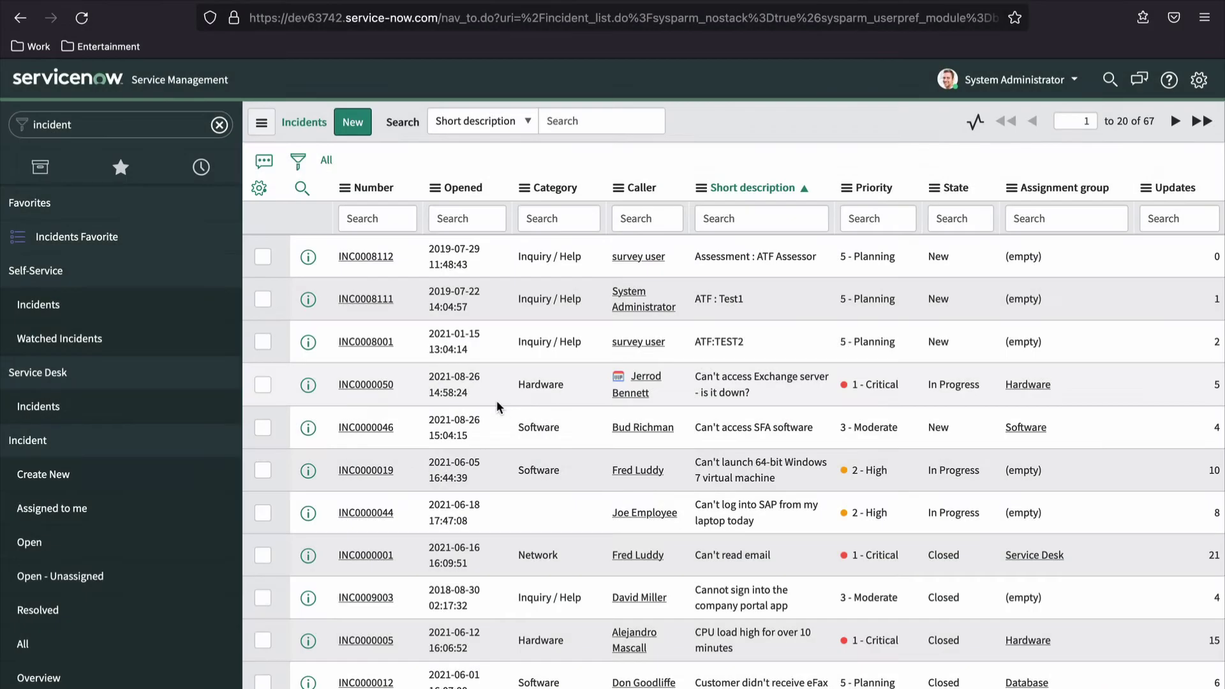
click(259, 189)
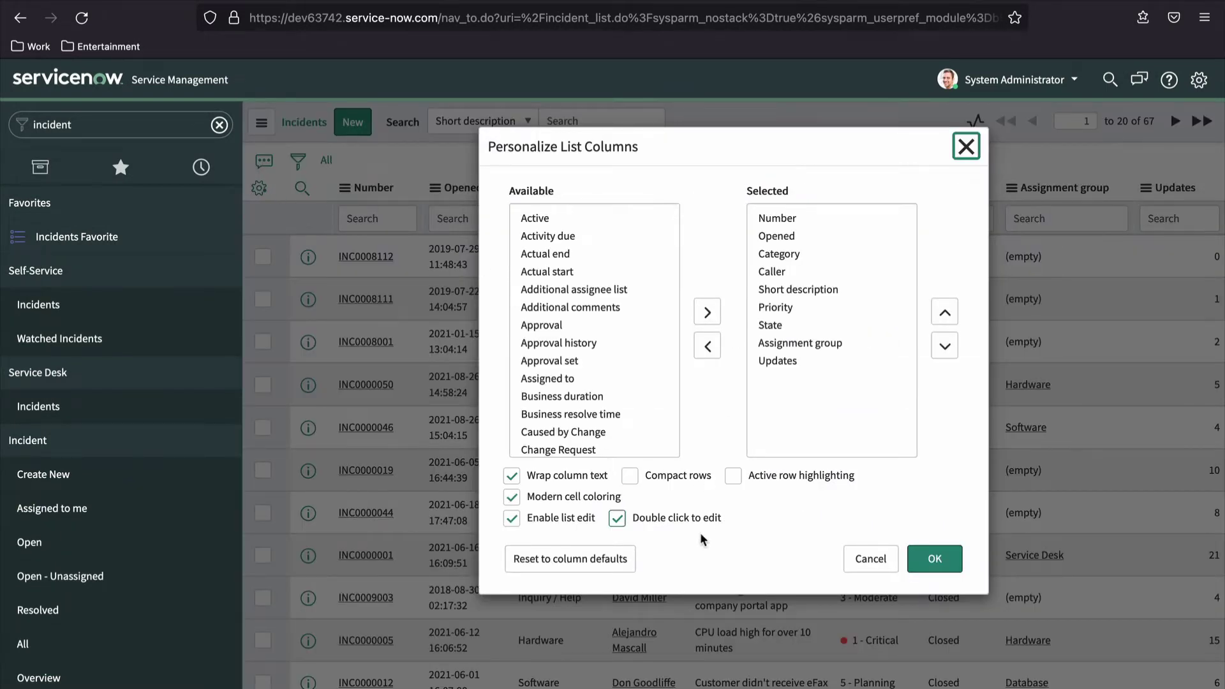
click(596, 558)
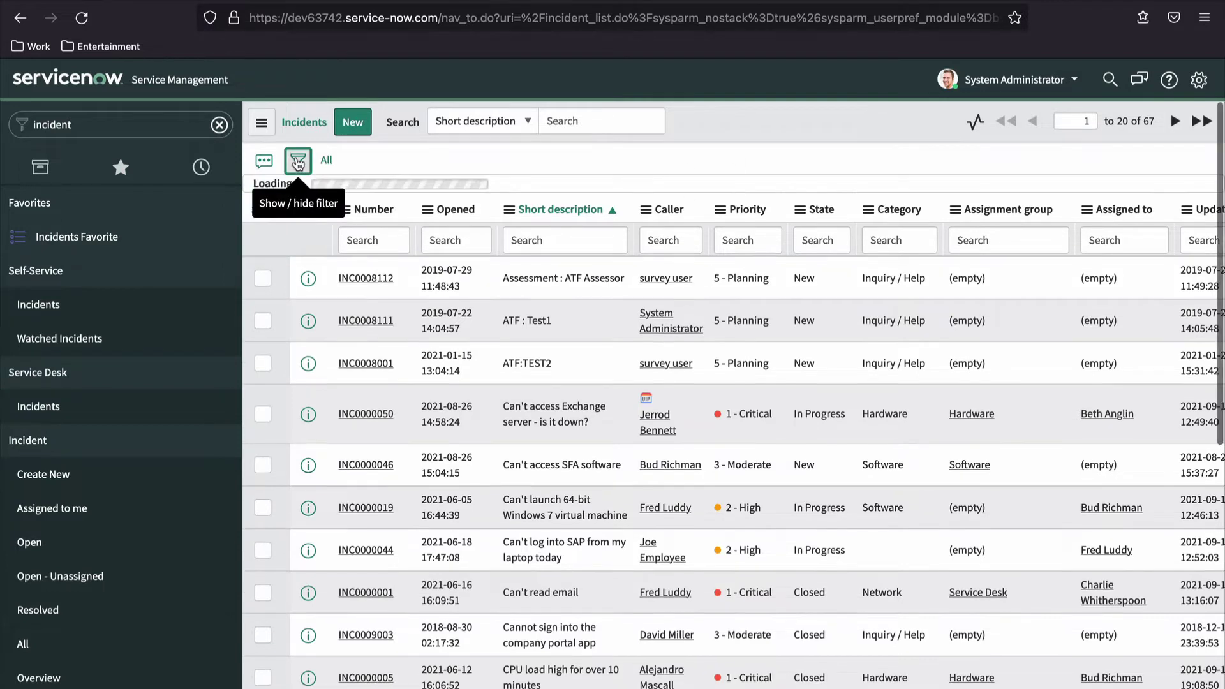
In the condition builder, add the condition Priority is 2 - High
click(297, 164)
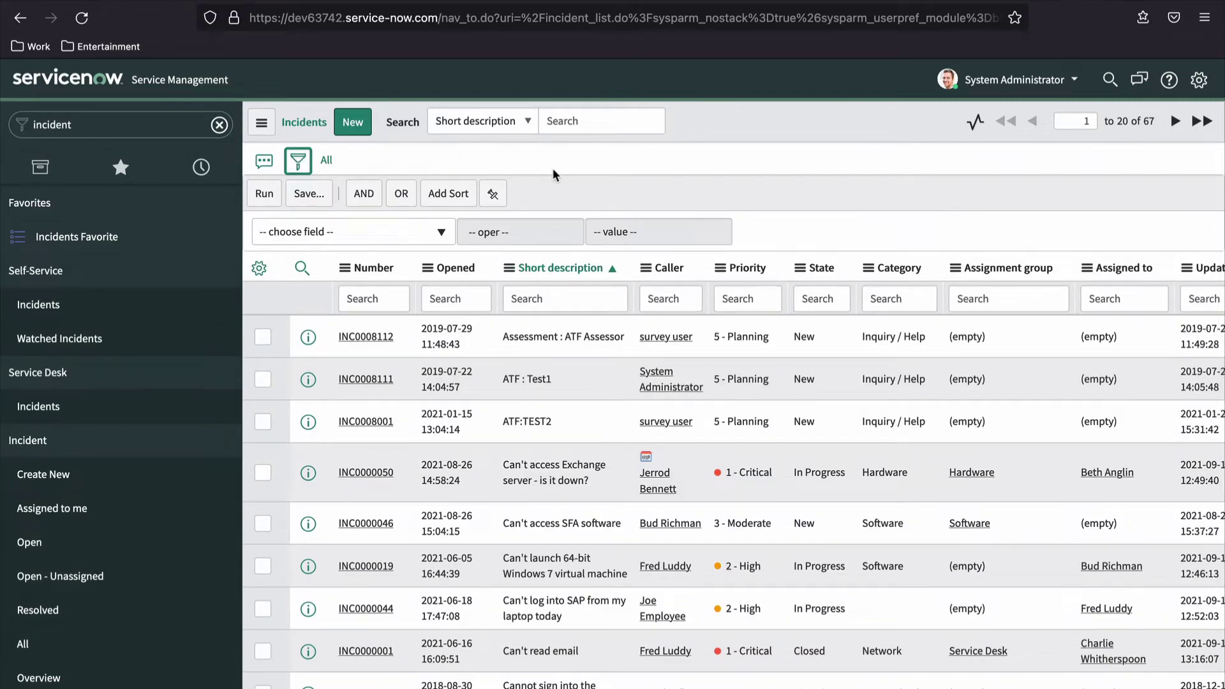
click(442, 233)
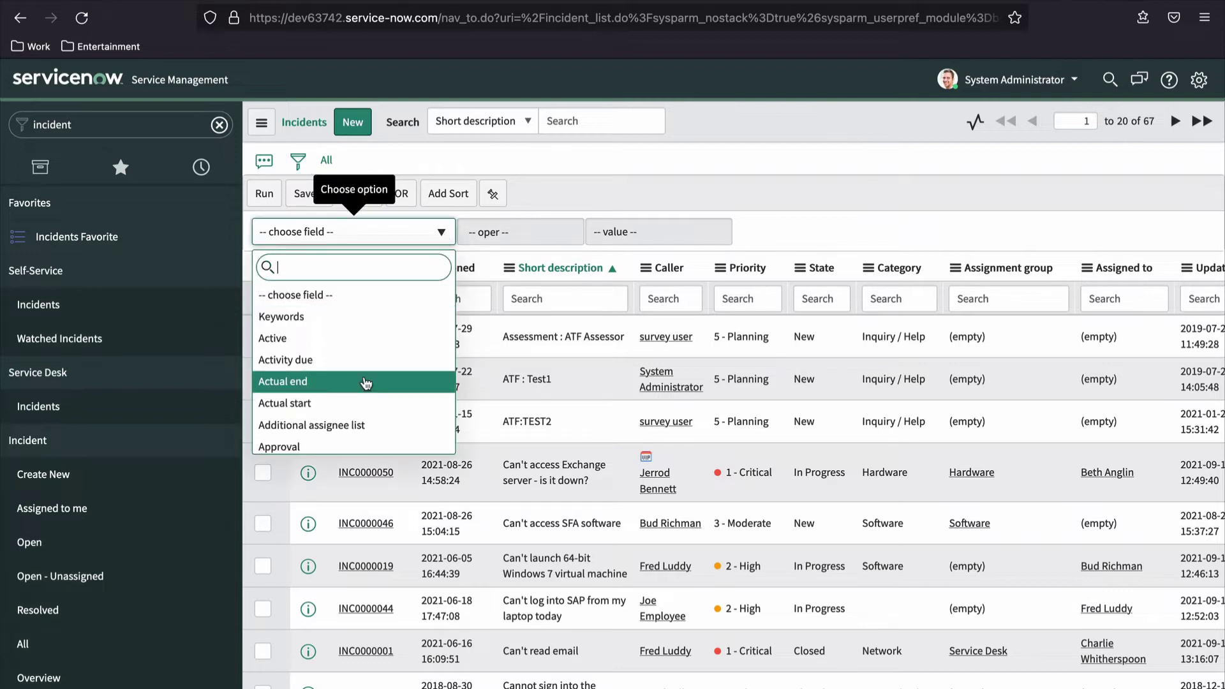
text(prior)
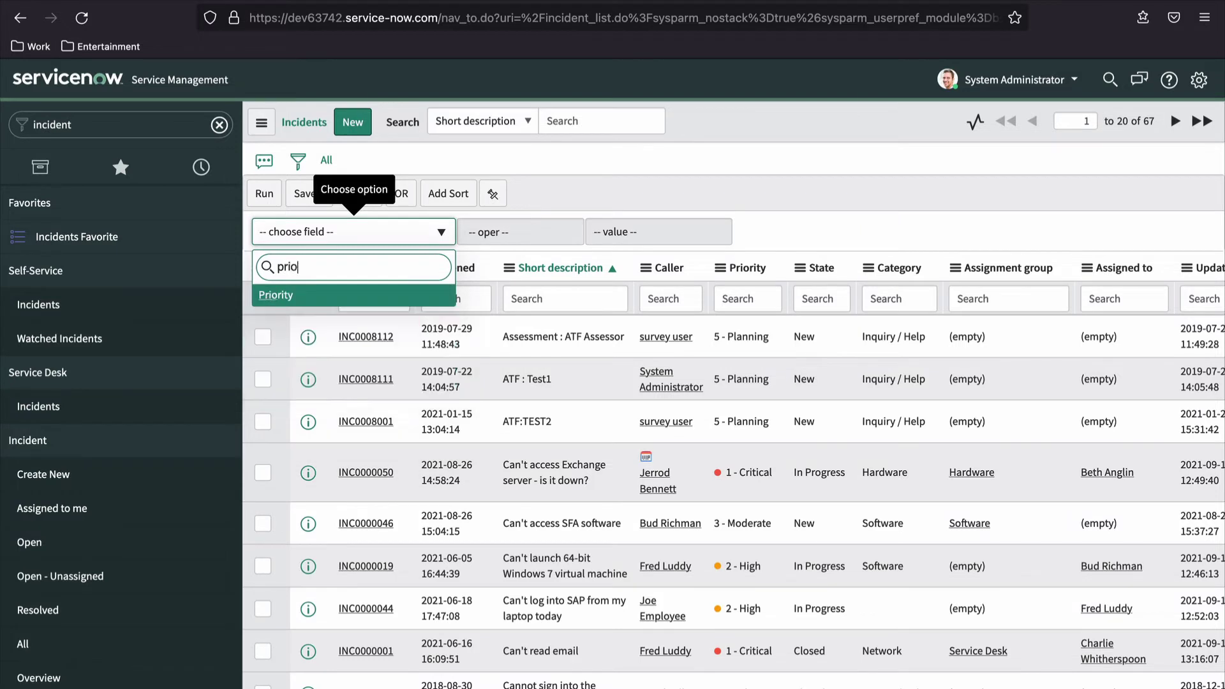
click(289, 300)
click(574, 231)
click(576, 231)
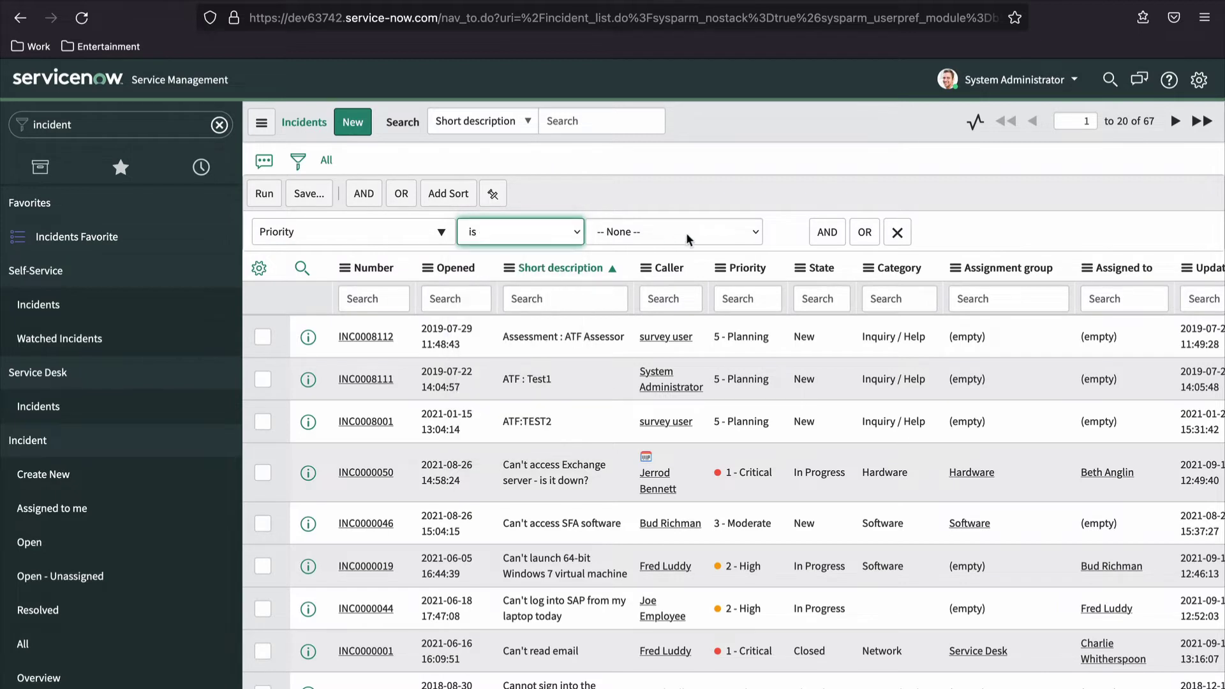
click(618, 233)
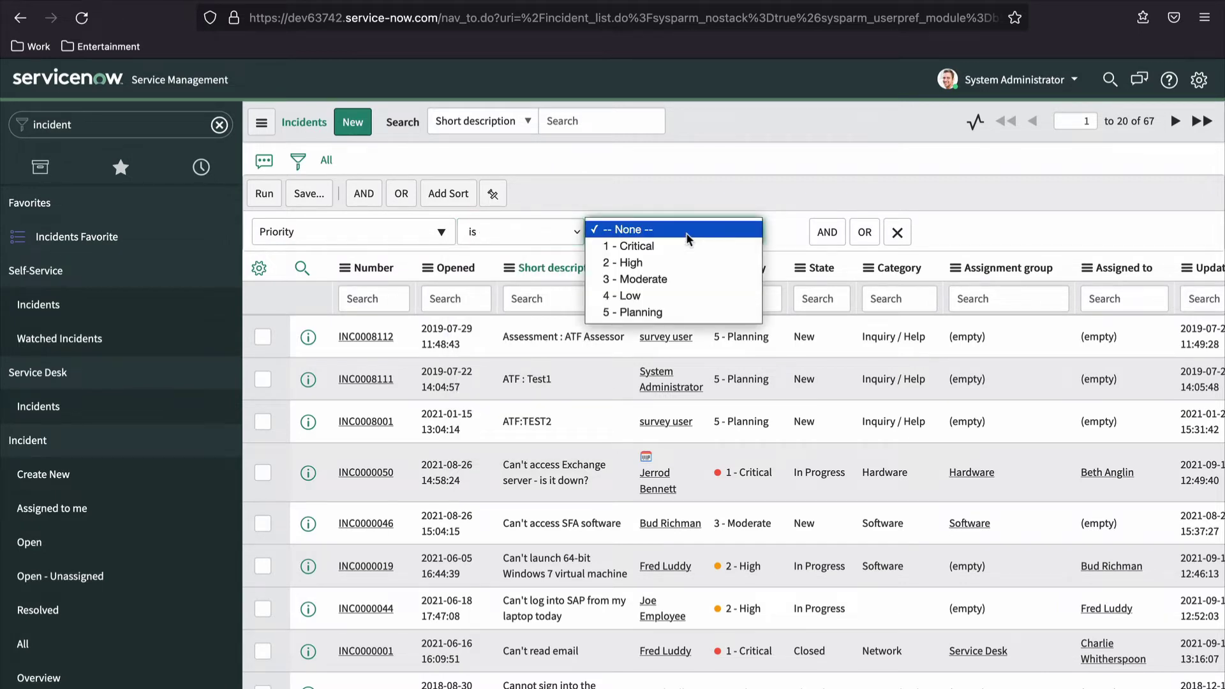
click(638, 263)
Add a second AND condition: Category is Software
click(824, 231)
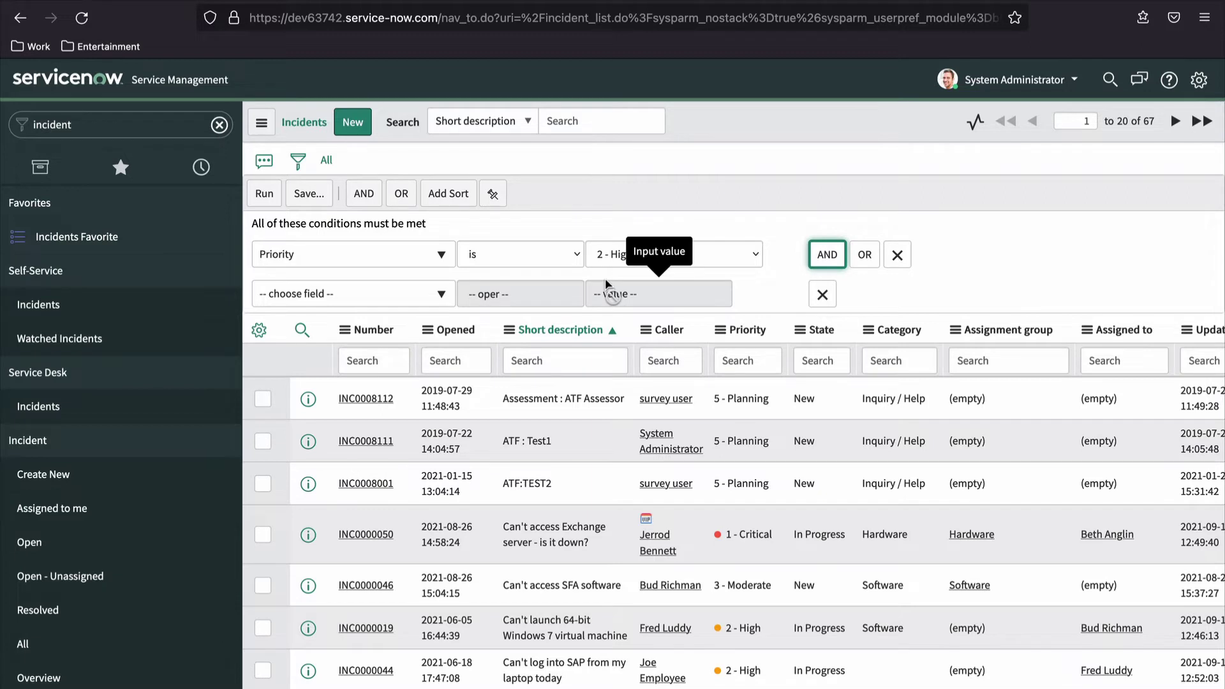
click(441, 294)
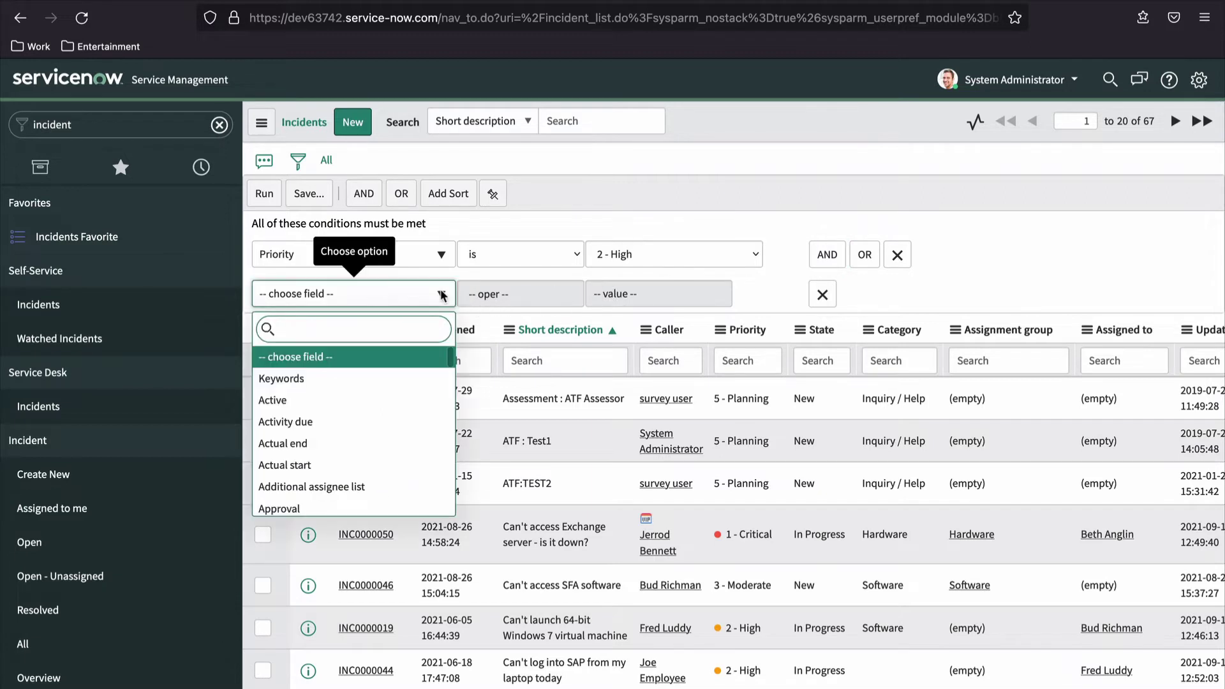
text(category)
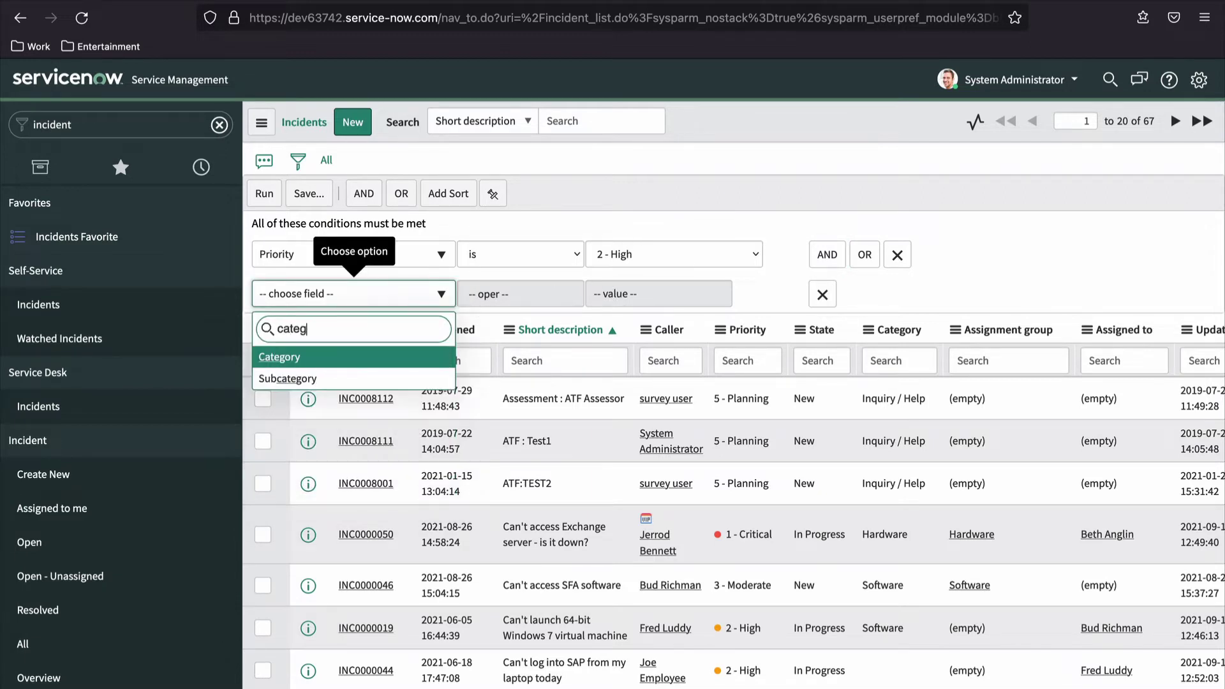
click(351, 355)
click(650, 293)
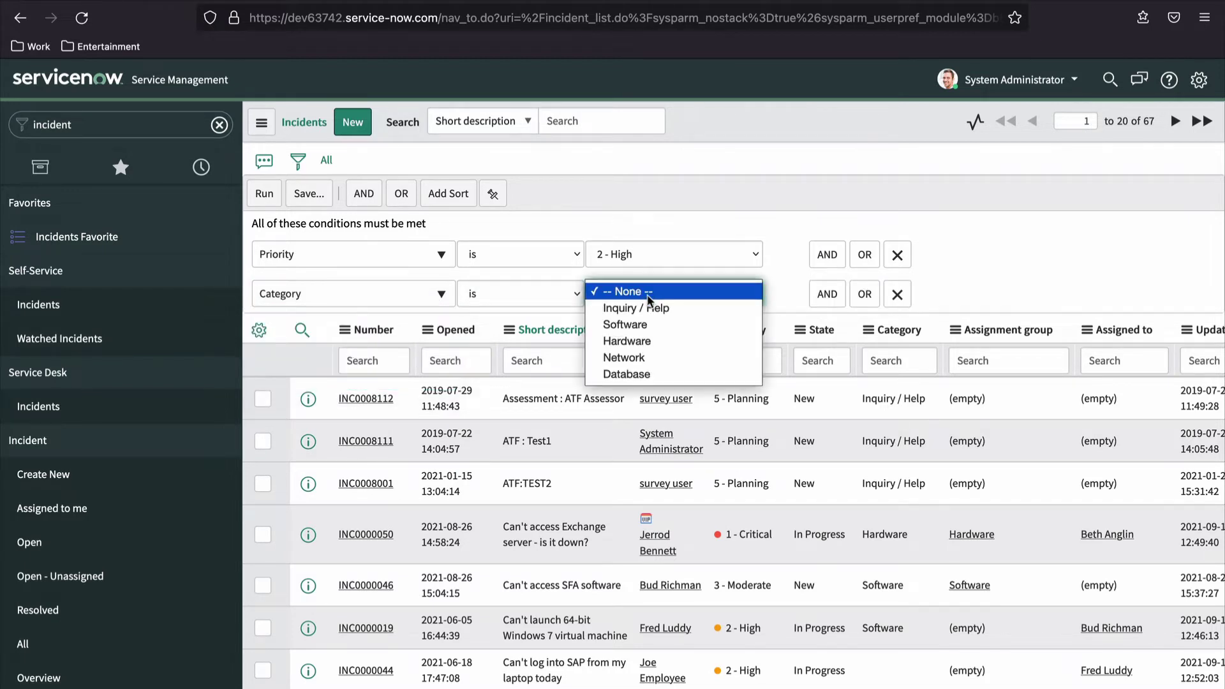
click(638, 325)
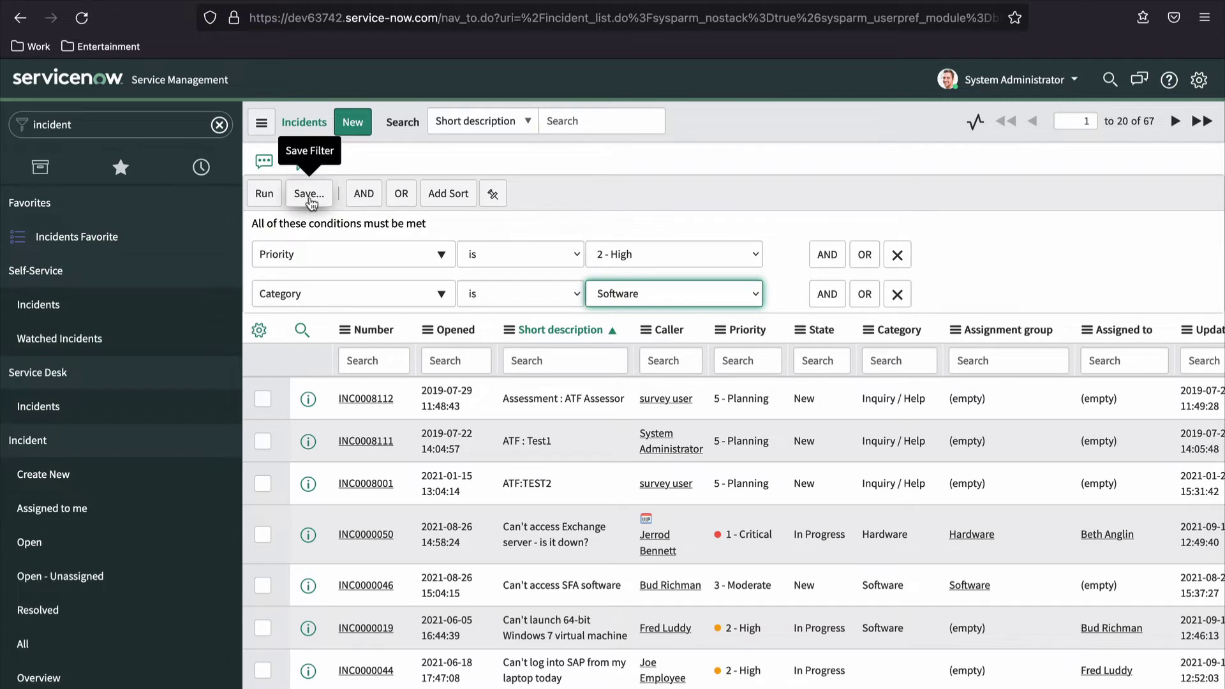
click(539, 203)
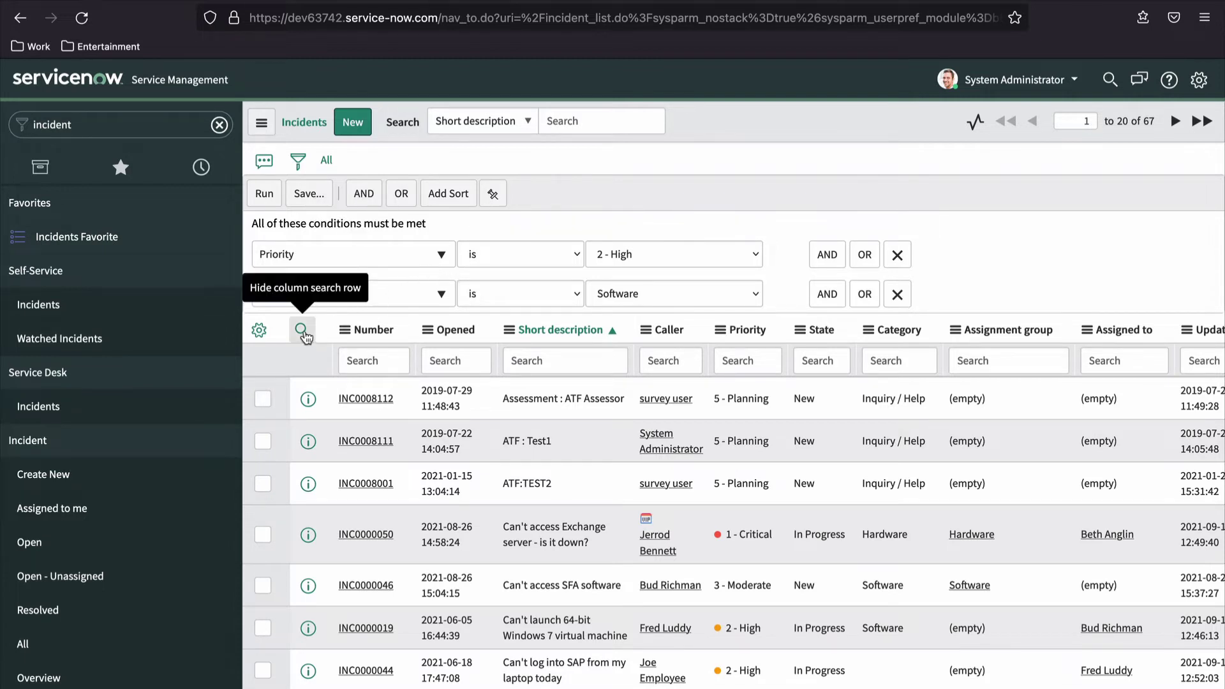
Search the State column for 'New' to list the 13 new incidents
click(301, 330)
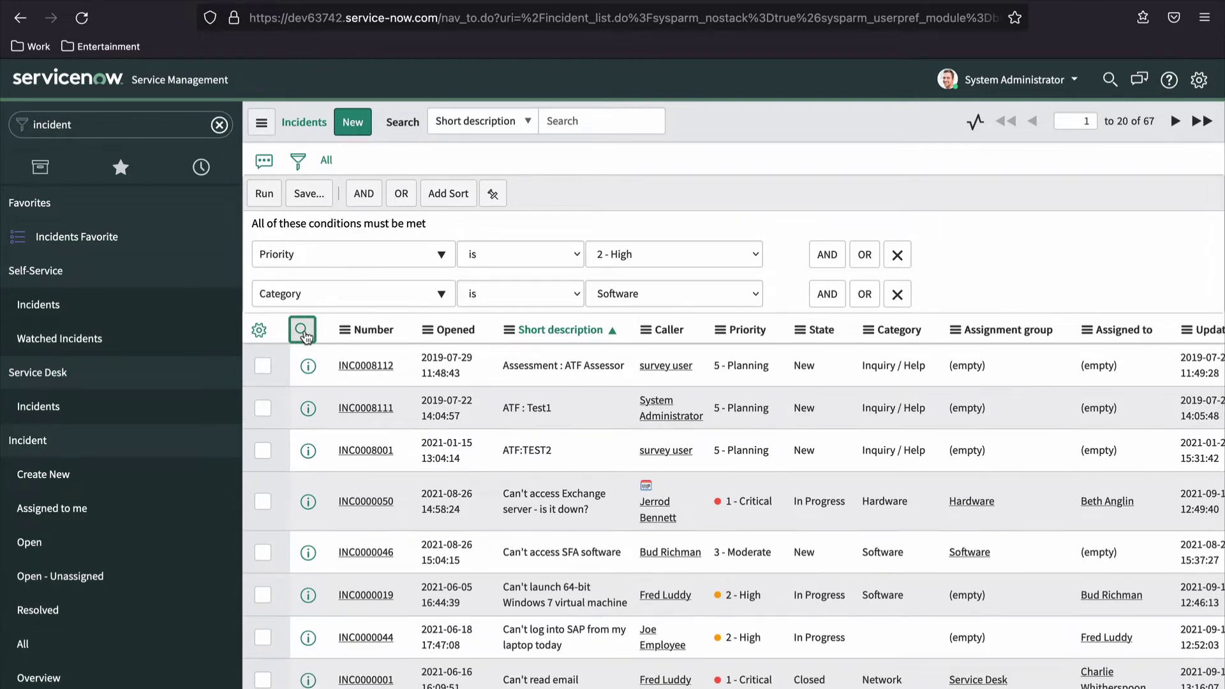
click(302, 330)
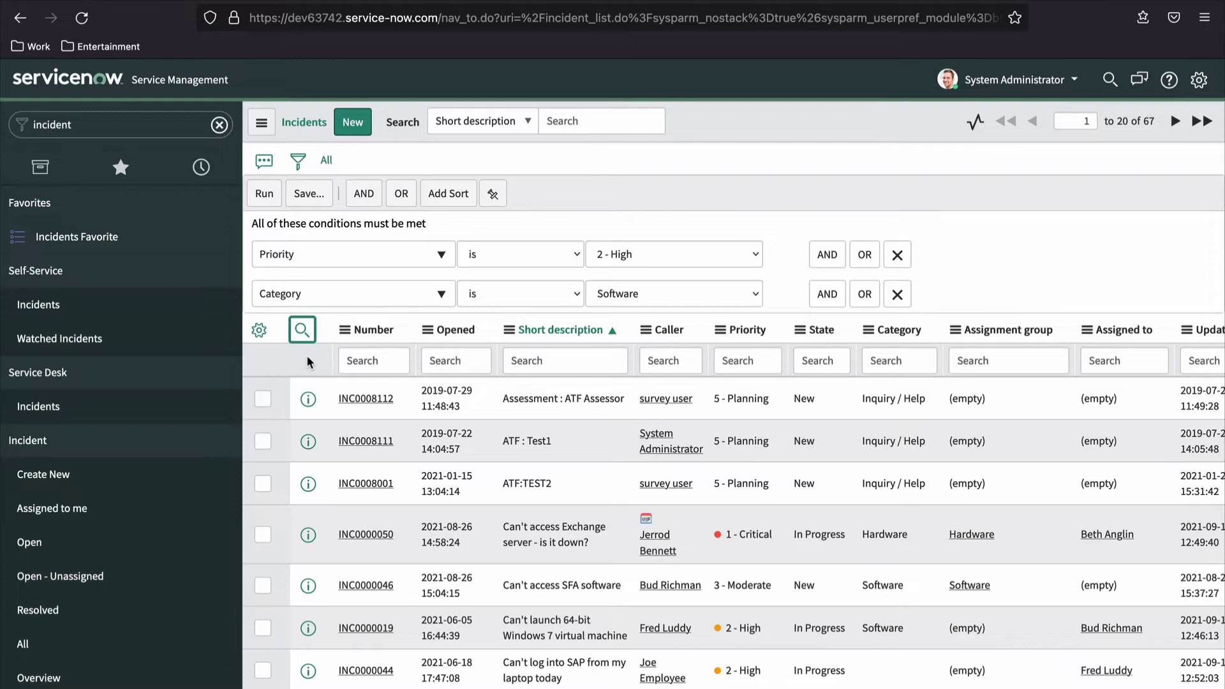
click(815, 361)
text(New)
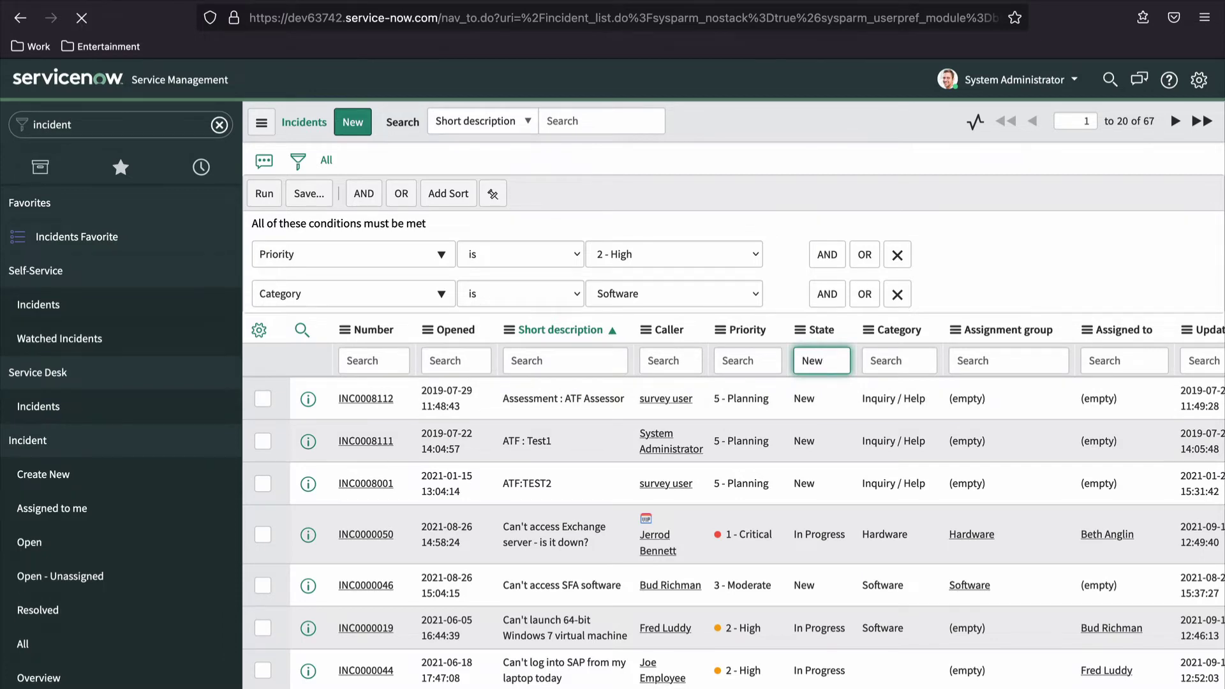
key(Return)
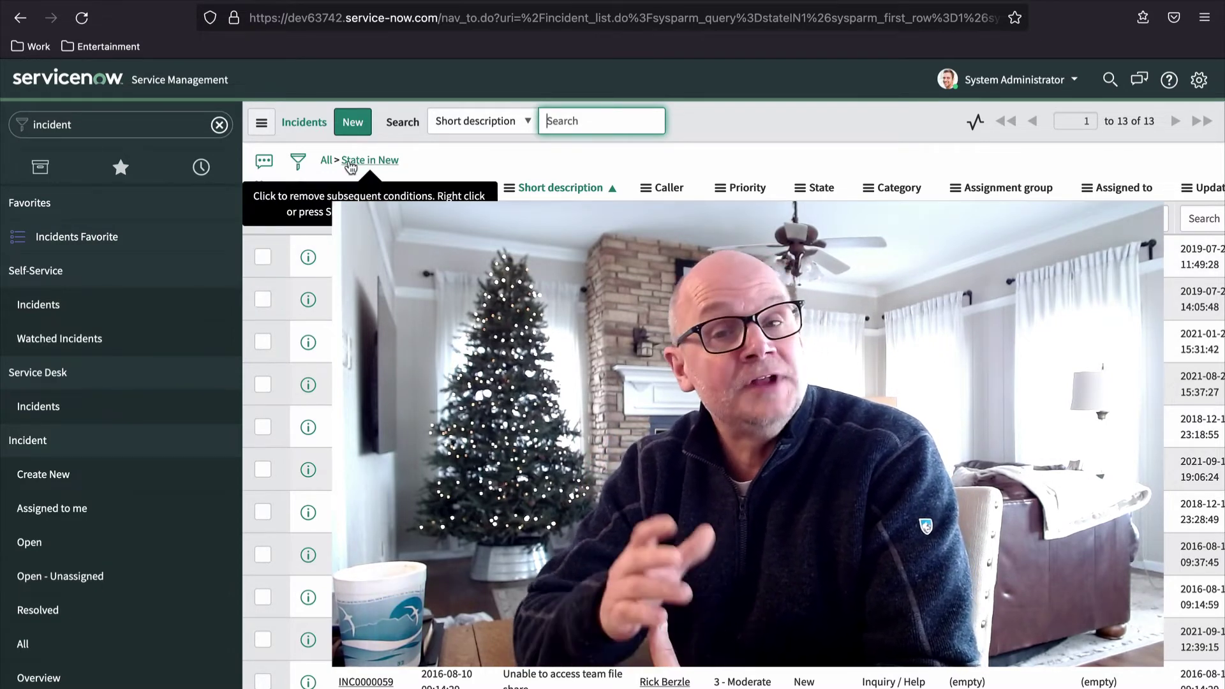
Drop the Priority, State and Category breadcrumb conditions until all 67 incidents are listed
click(493, 167)
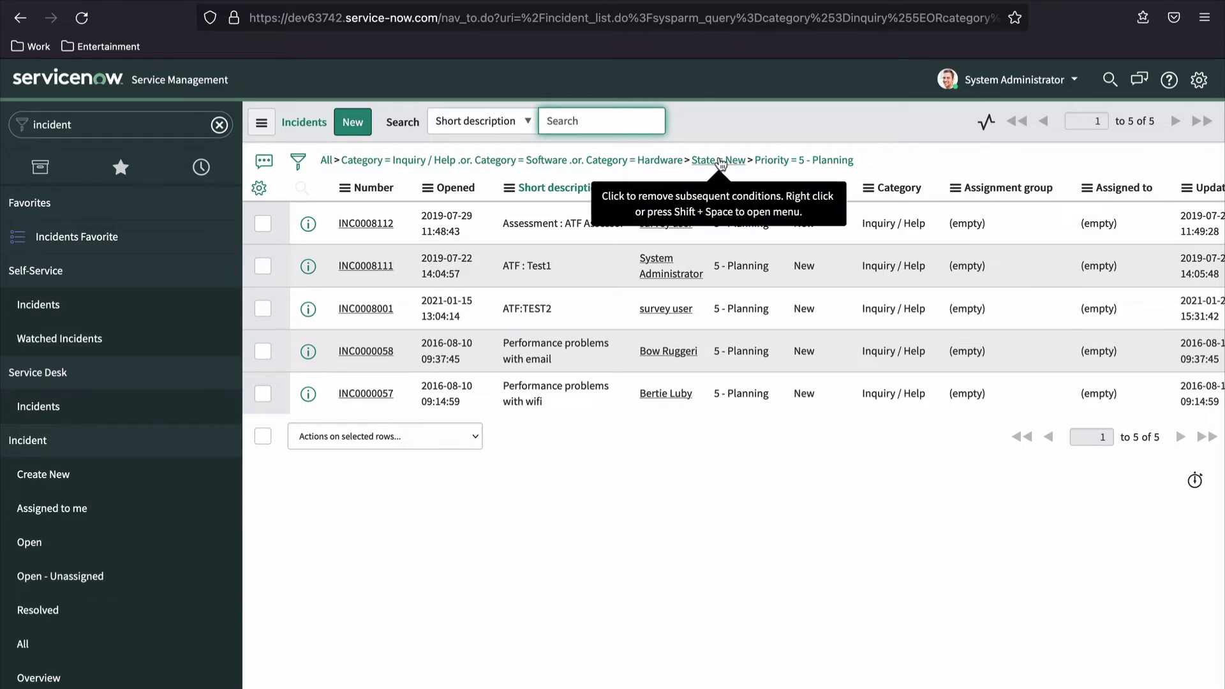
click(719, 160)
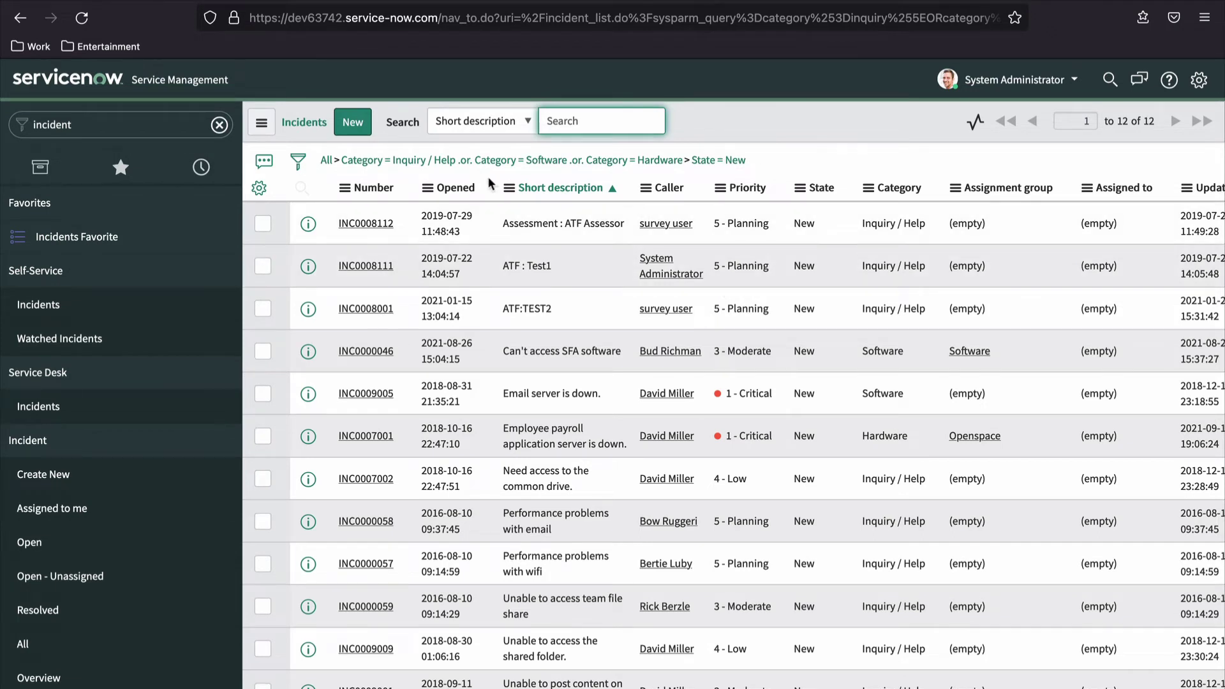
click(687, 160)
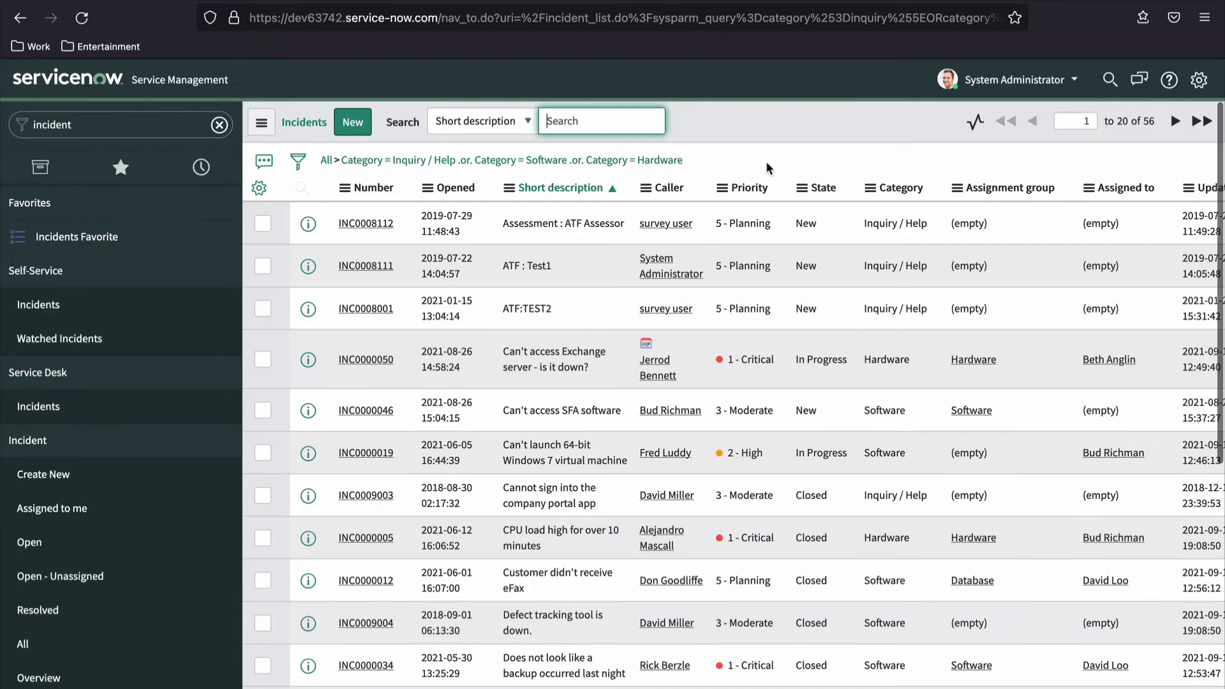
click(676, 163)
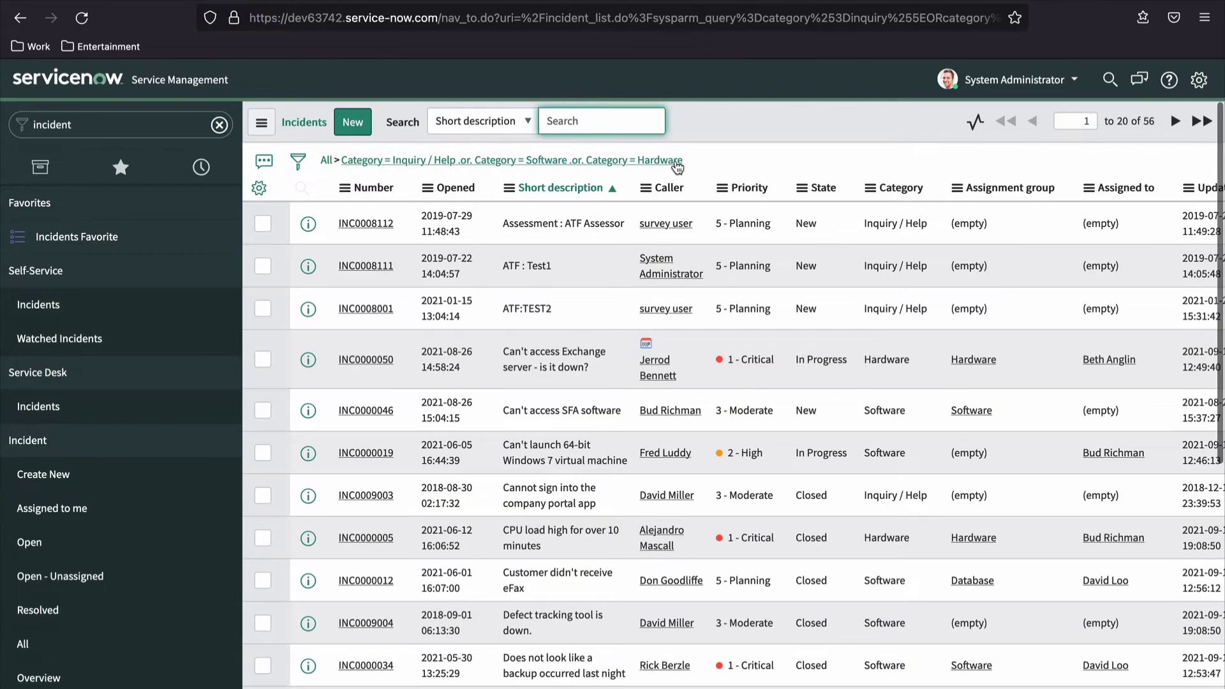
click(326, 161)
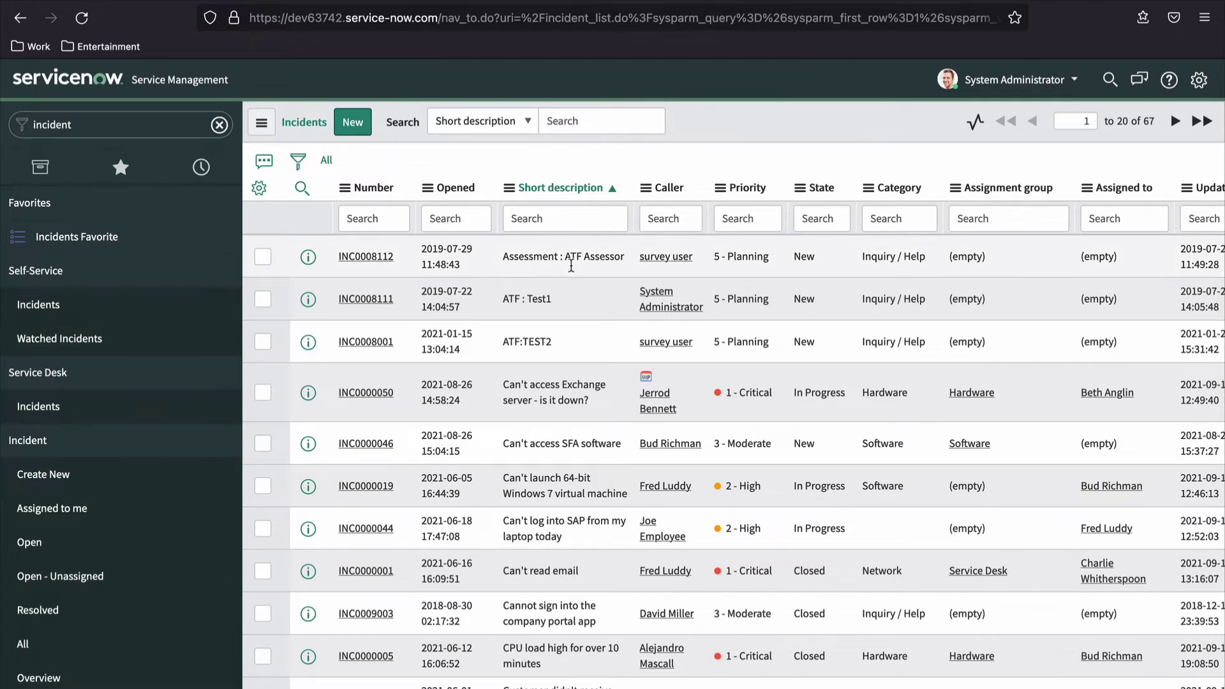
Search the Short description column for '*atf' to show the 3 matching incidents
click(538, 220)
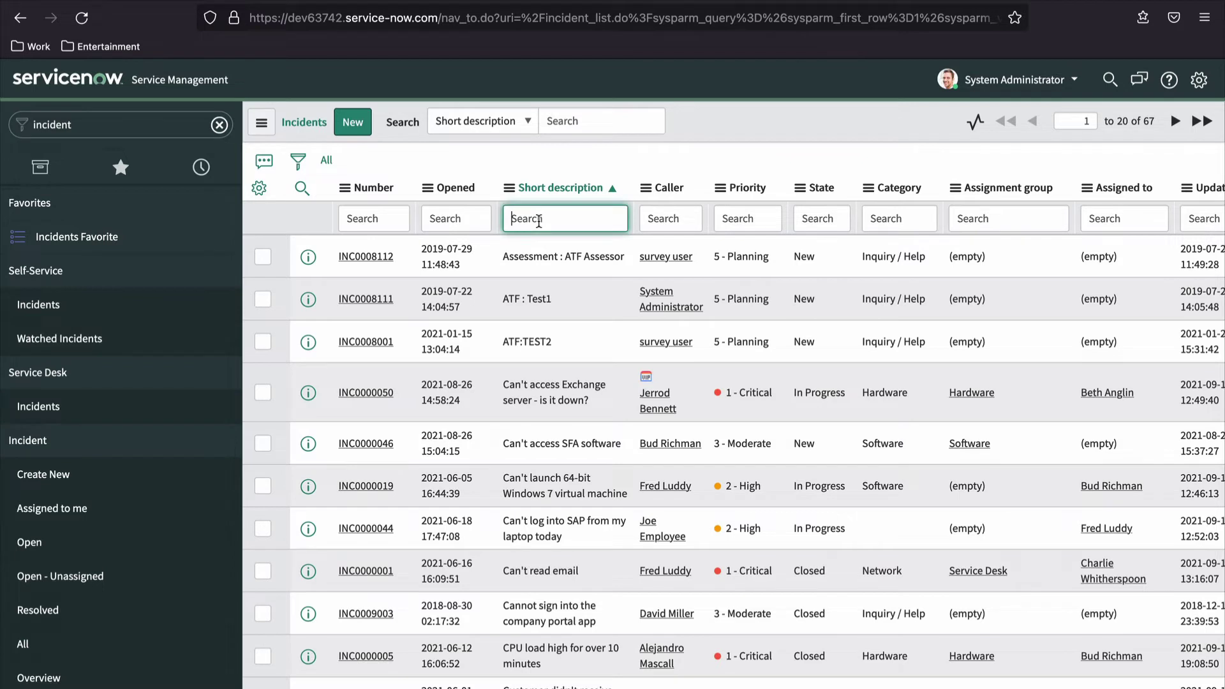
text(*atf)
key(Return)
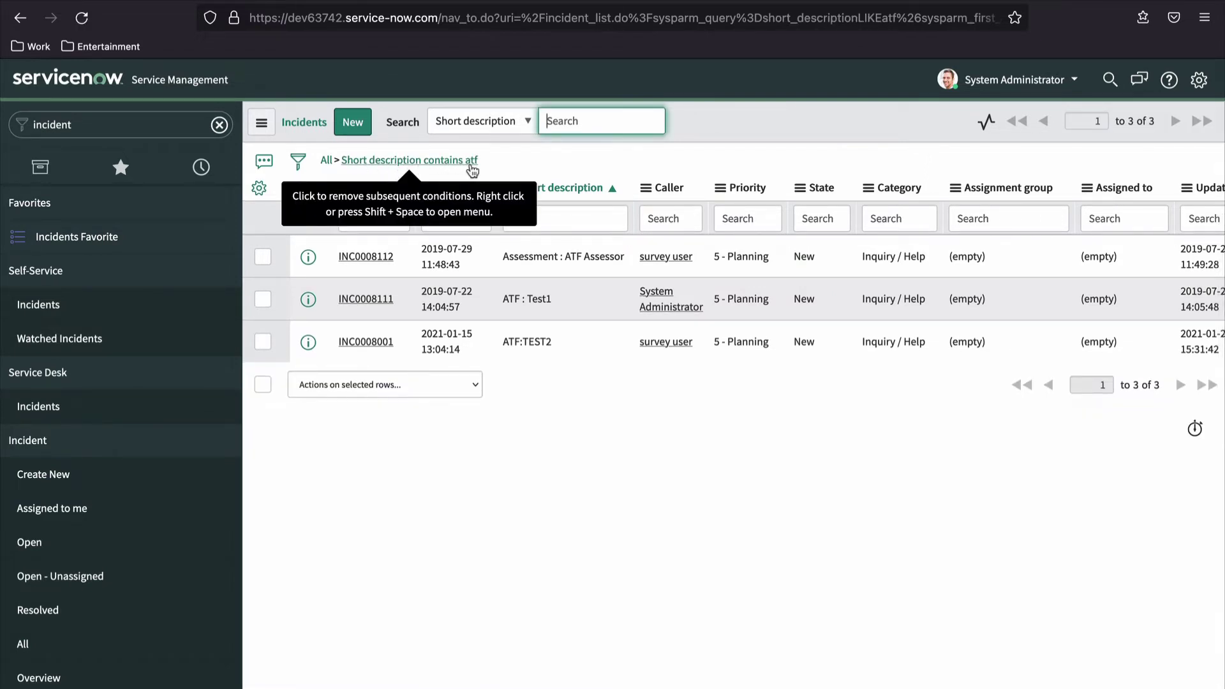
click(527, 164)
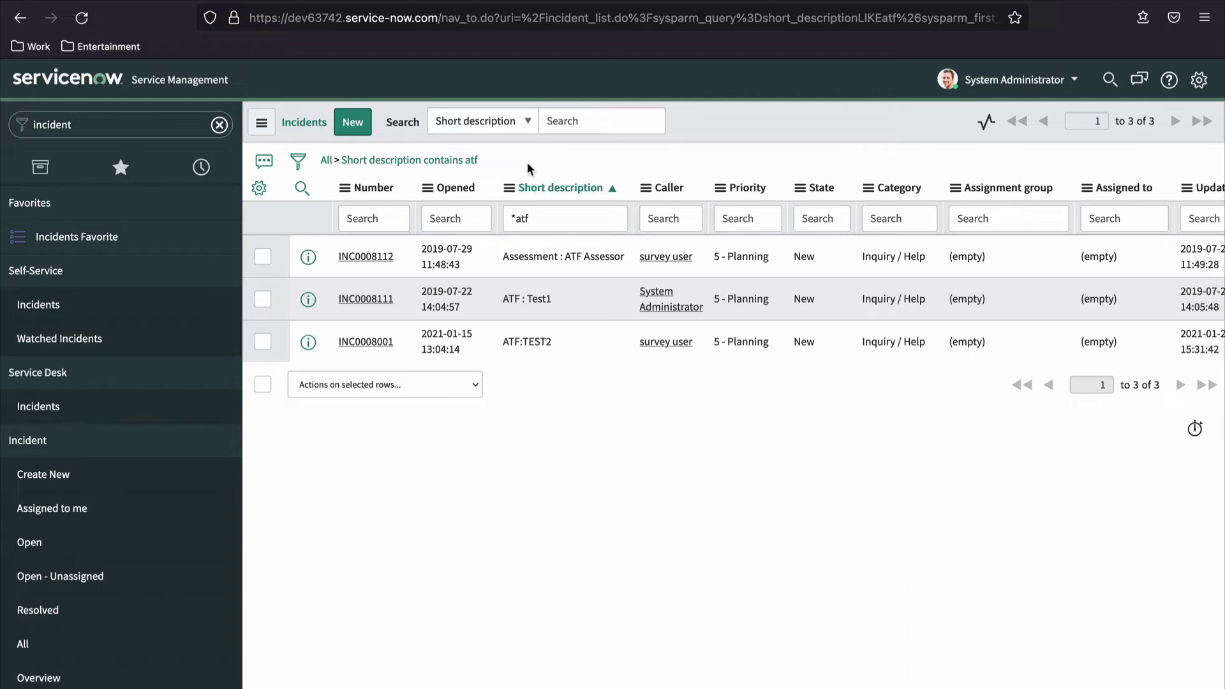
Inspect the Incident state dictionary's column name and label, then open Incident > All
click(325, 162)
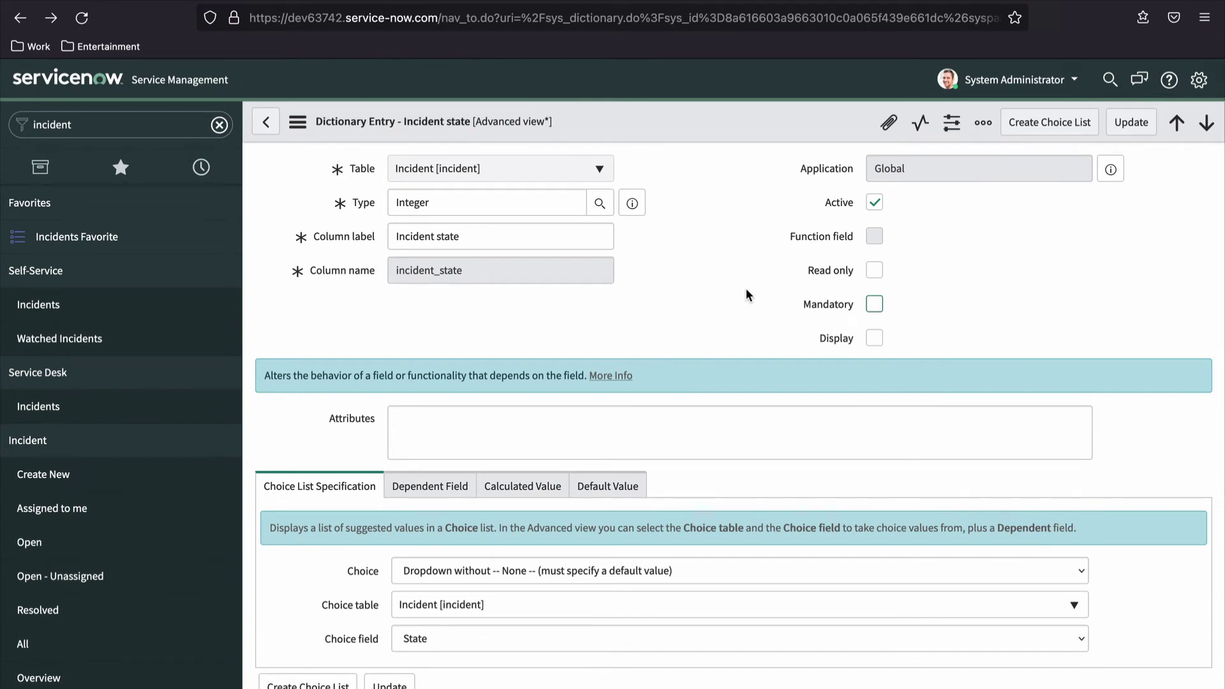
click(485, 274)
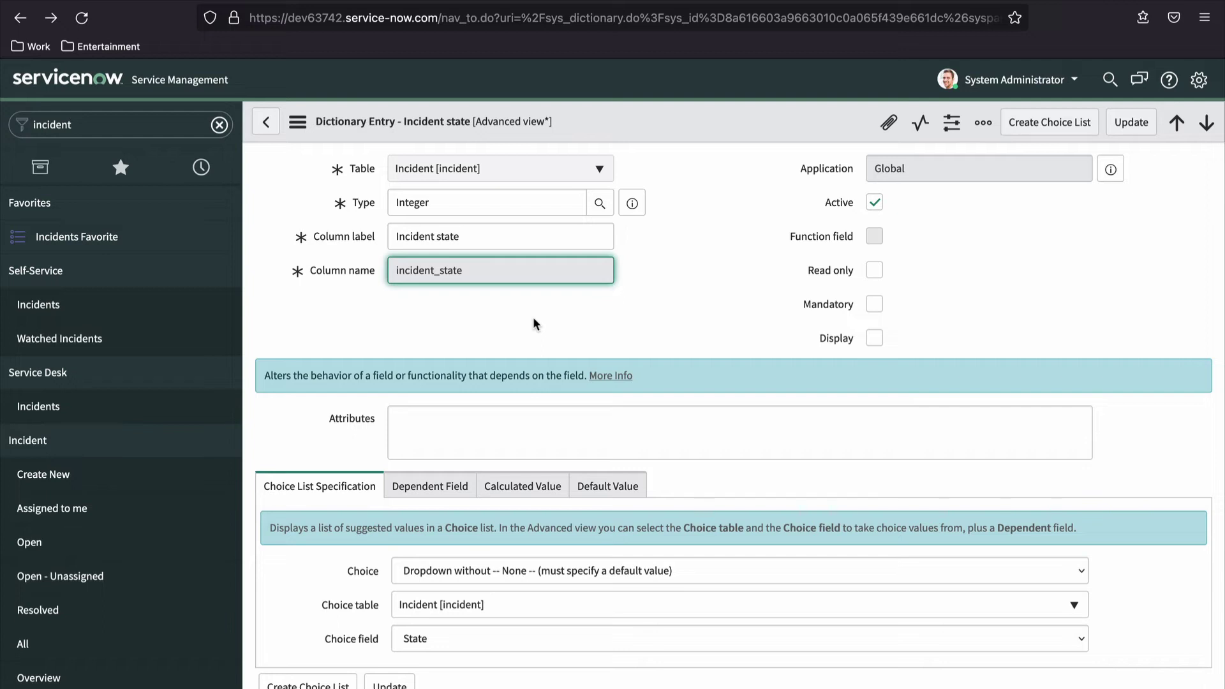
click(493, 239)
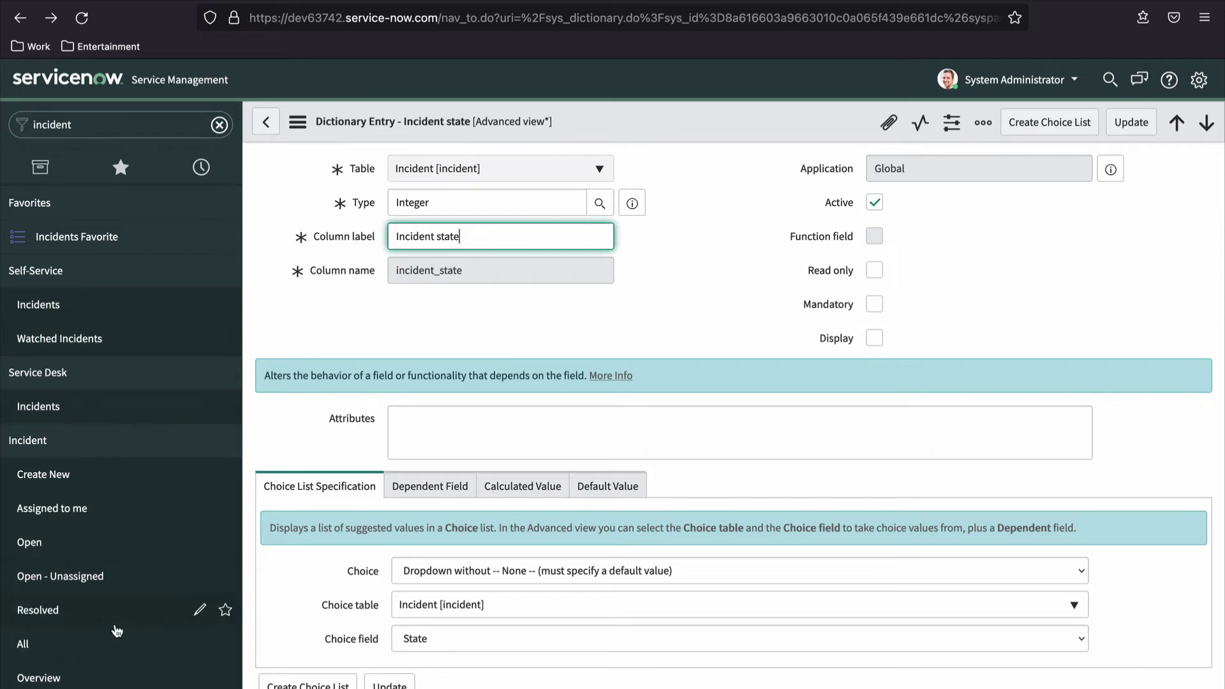
click(32, 648)
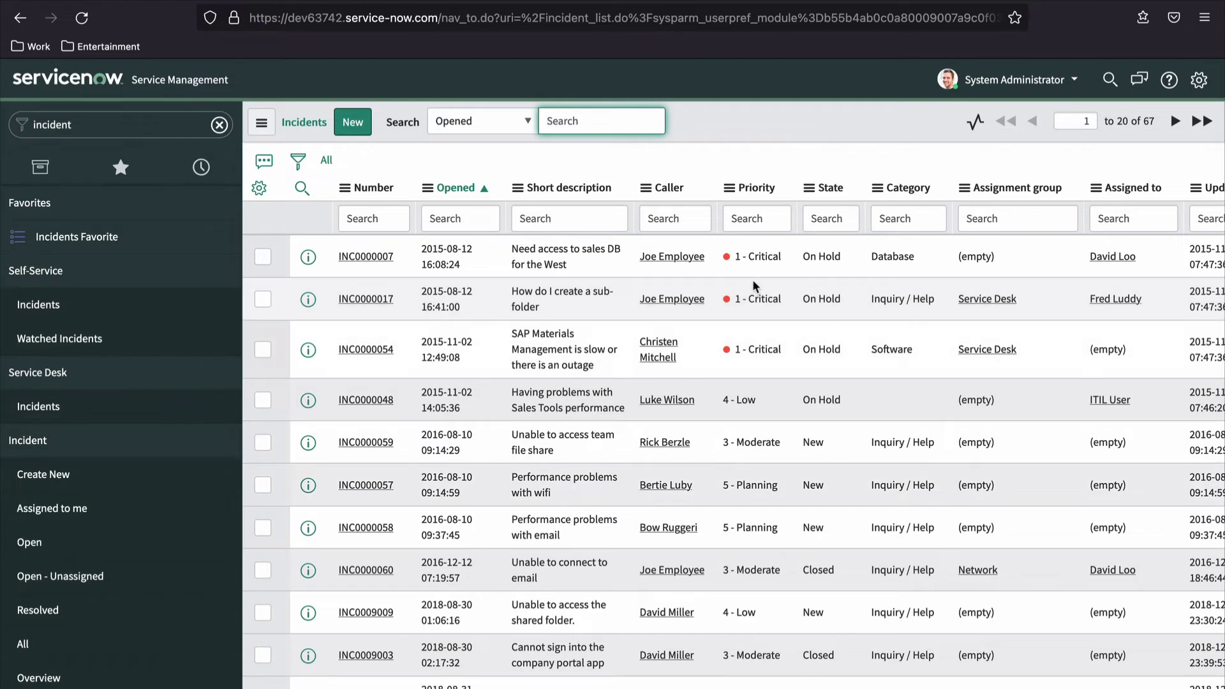
Sort incidents by Priority descending, 5 - Planning first, and open the Priority column menu
click(759, 190)
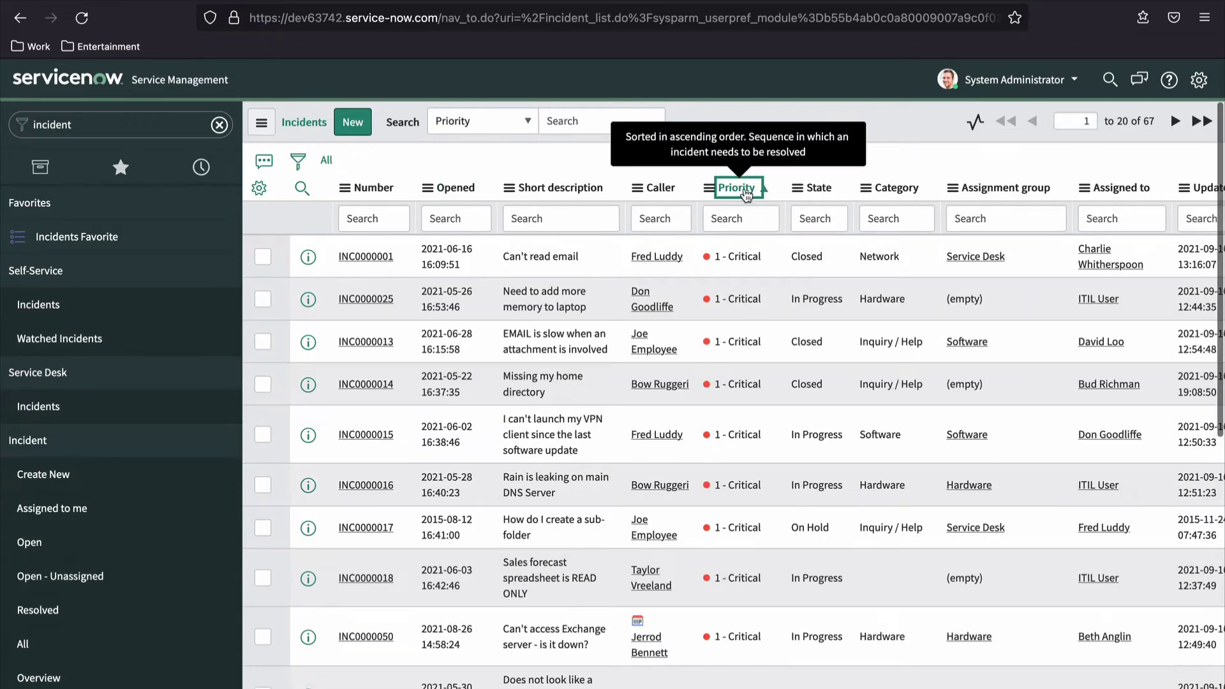
click(745, 189)
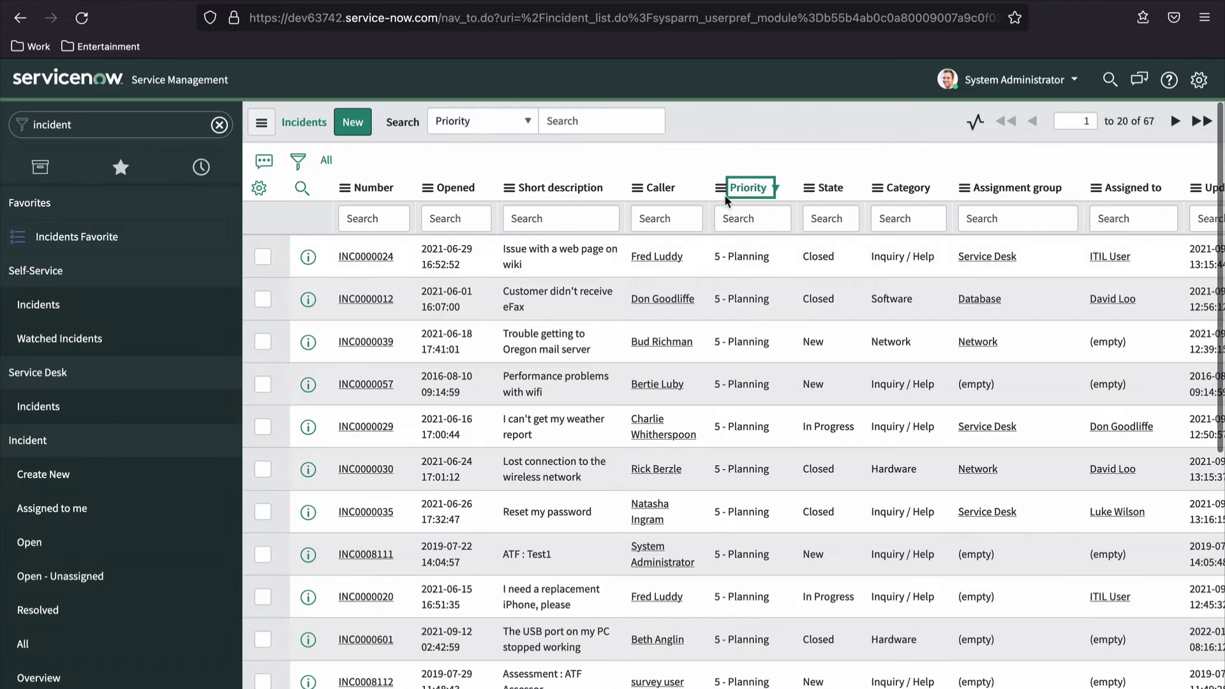
click(722, 191)
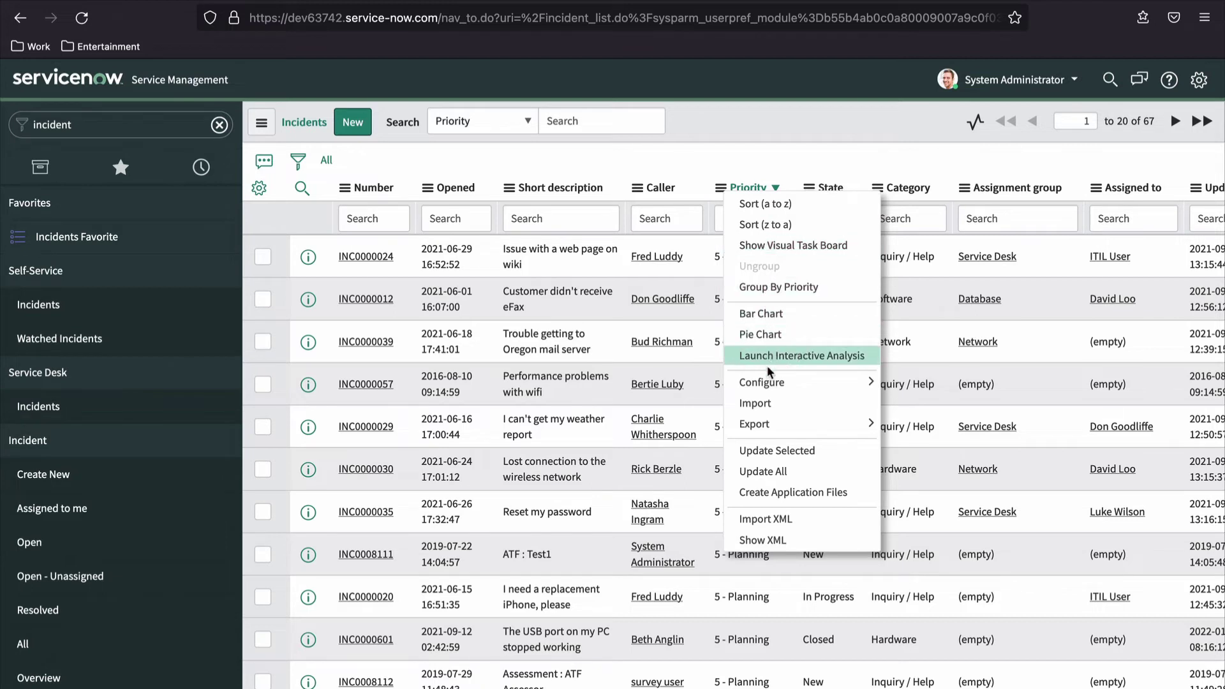
mouse_move(770, 381)
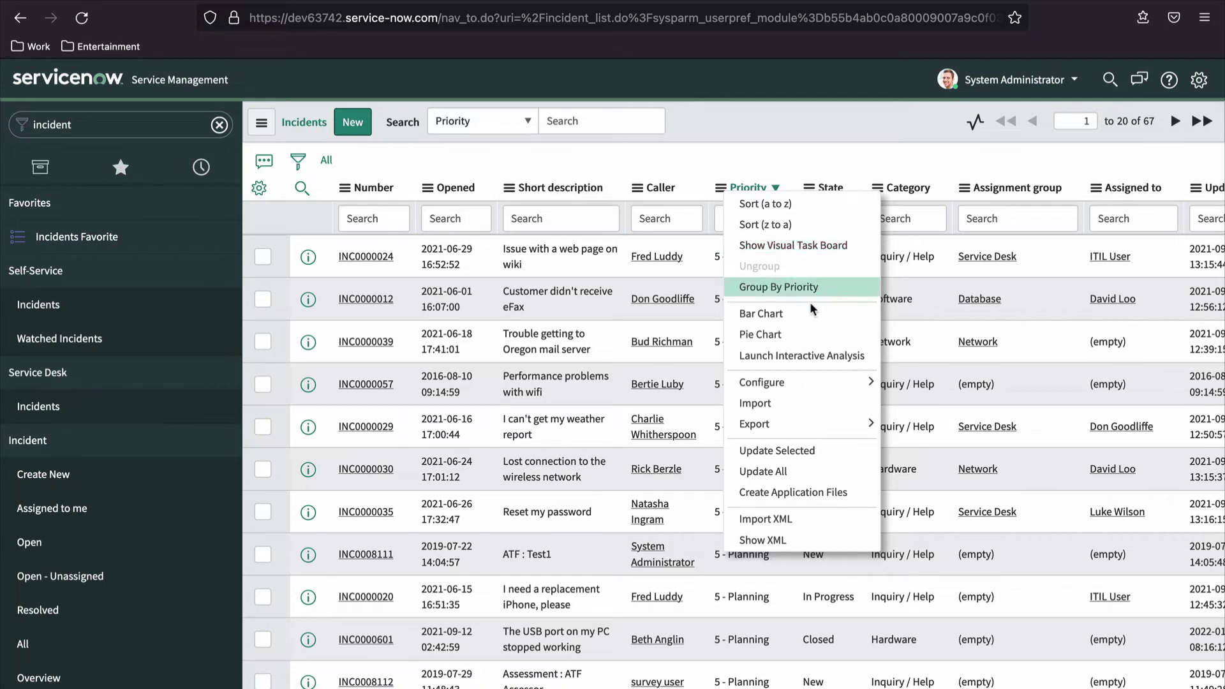
Generate a pie chart of incidents by priority, go back, and reopen the Priority column menu
click(770, 333)
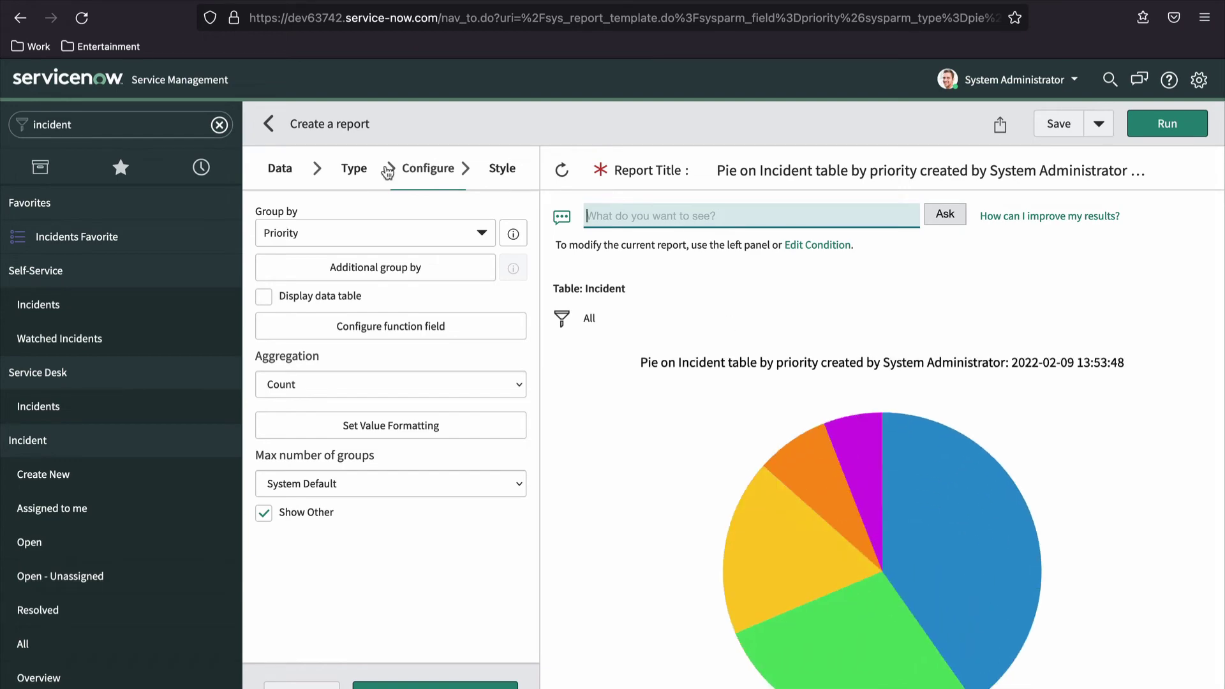
click(269, 125)
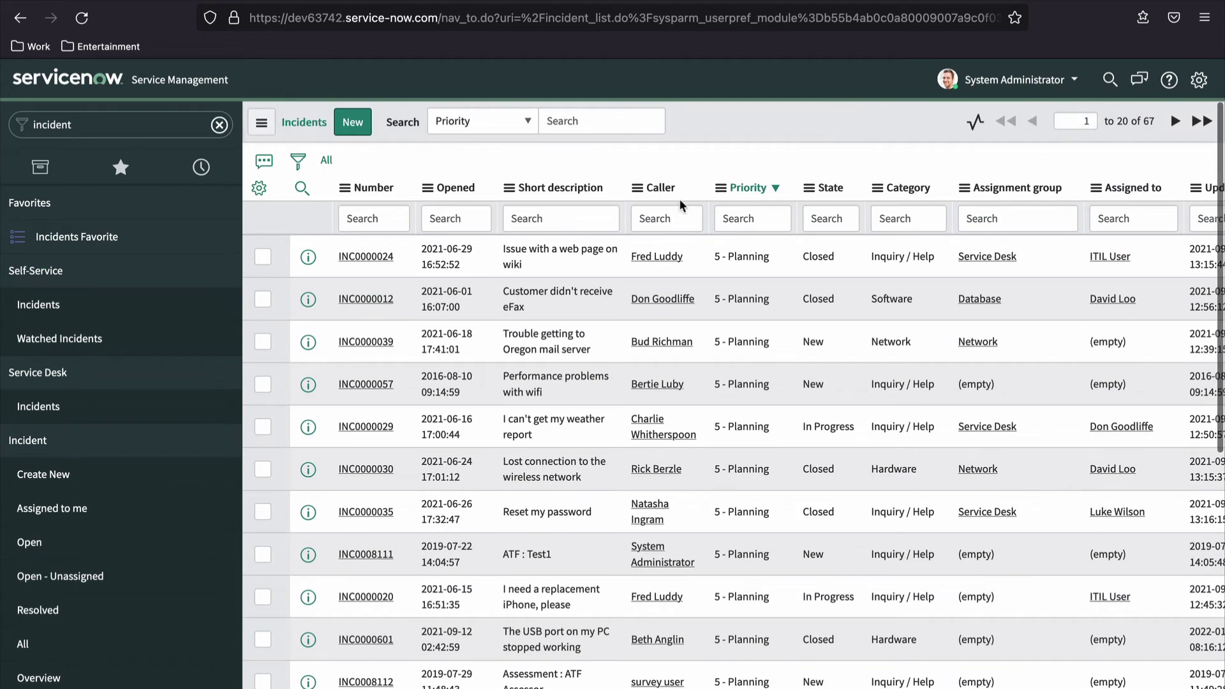
click(720, 187)
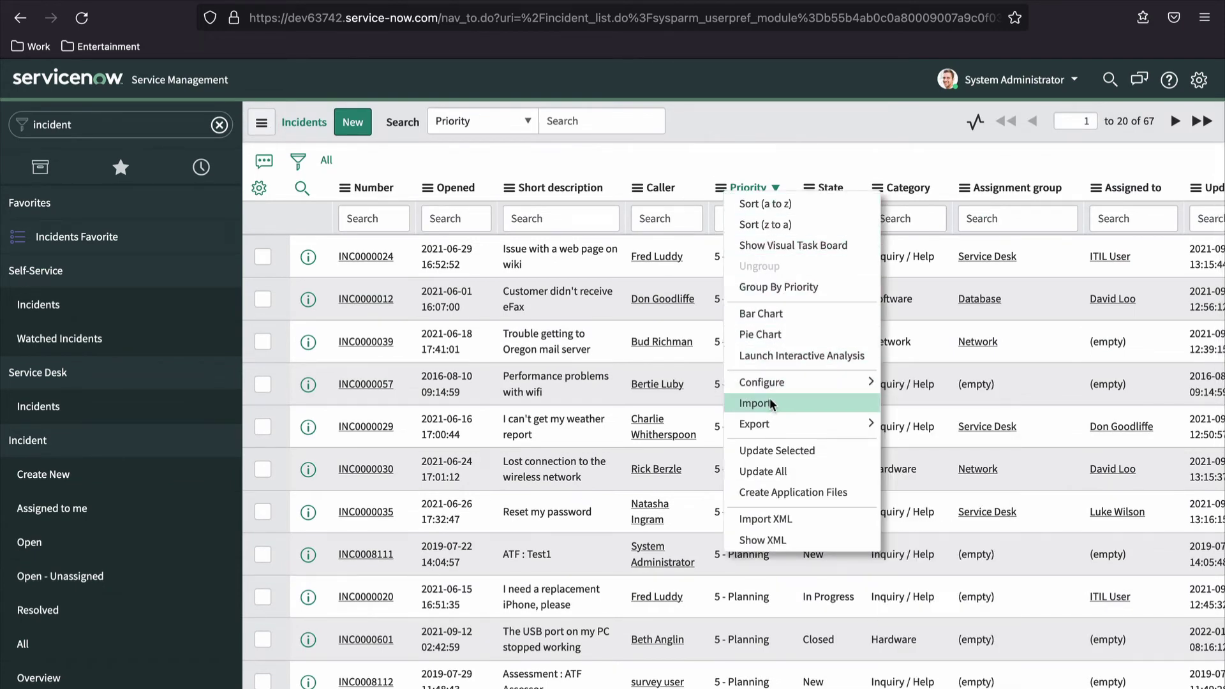
Look at the Import and Export submenu, then close the Priority column menu unused
mouse_move(765, 424)
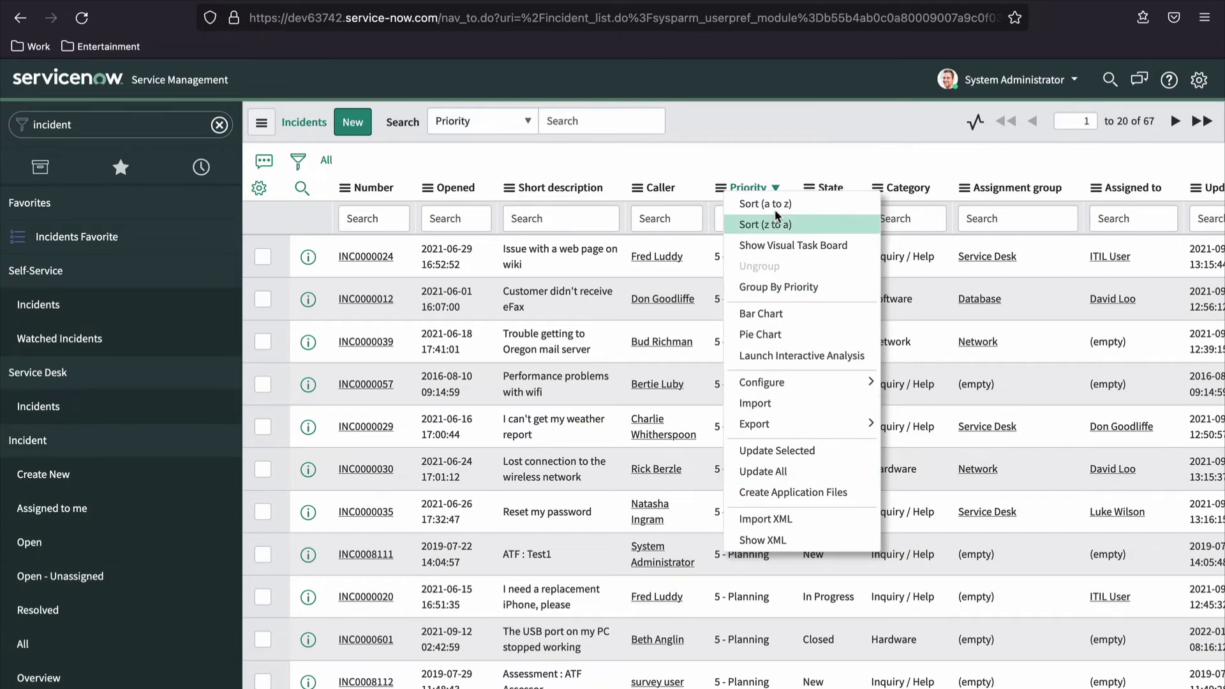
click(777, 167)
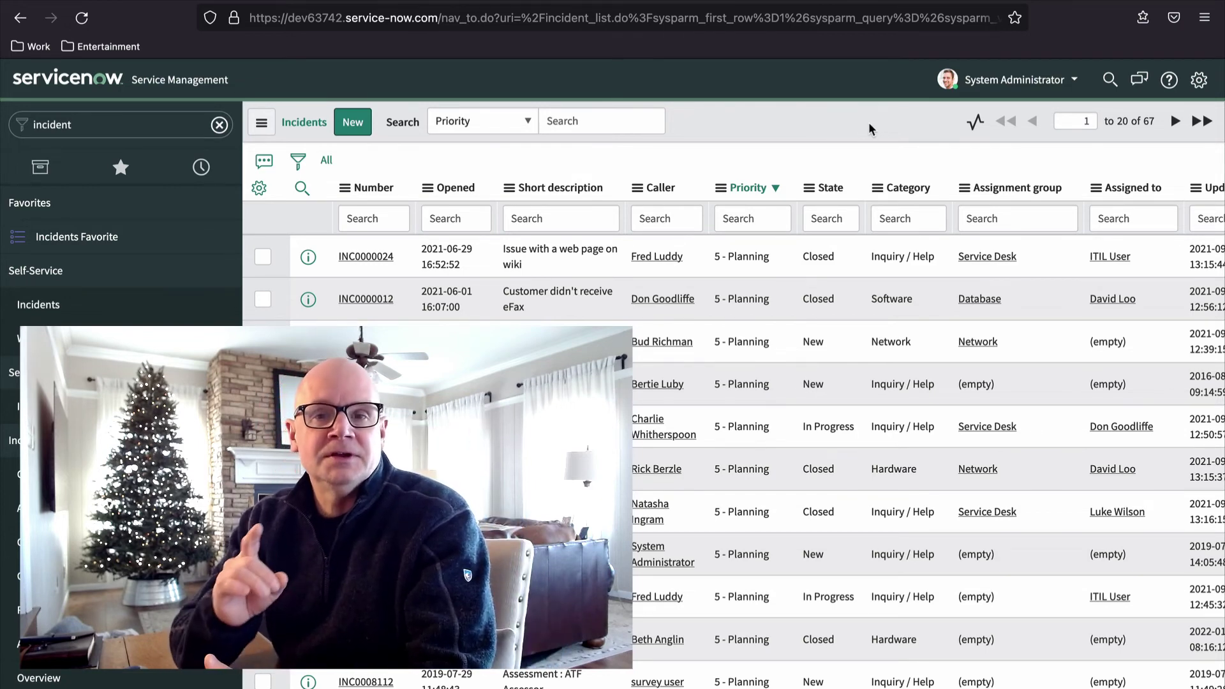
click(264, 128)
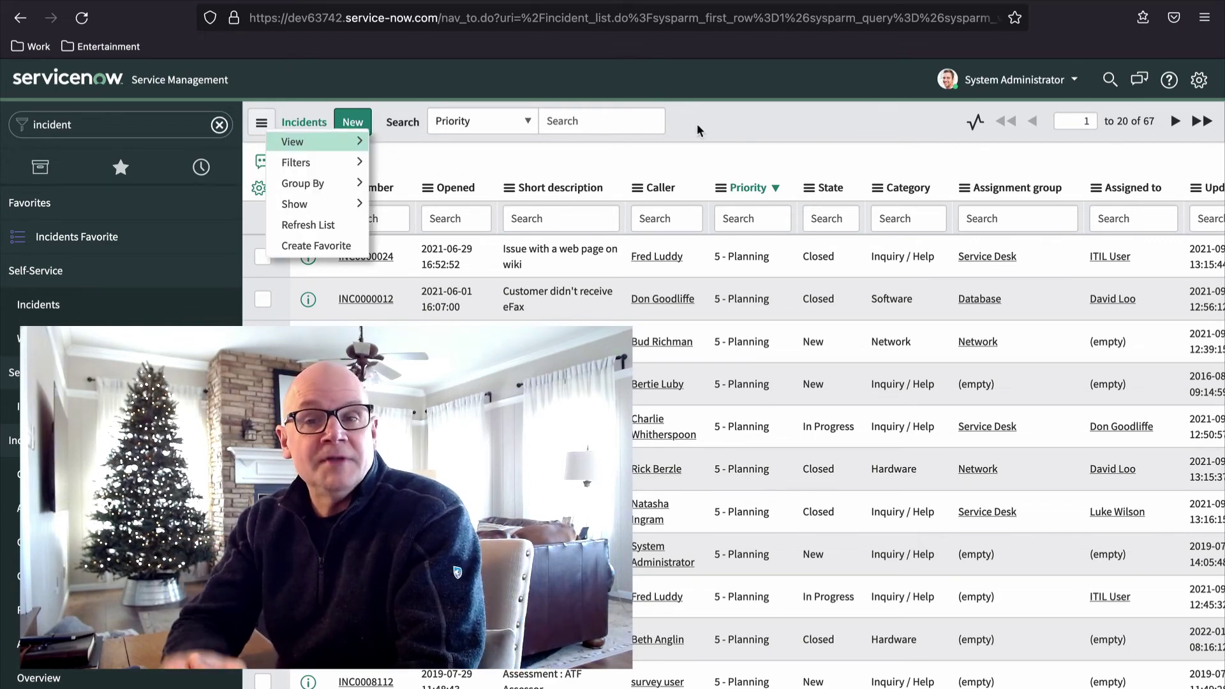
key(Escape)
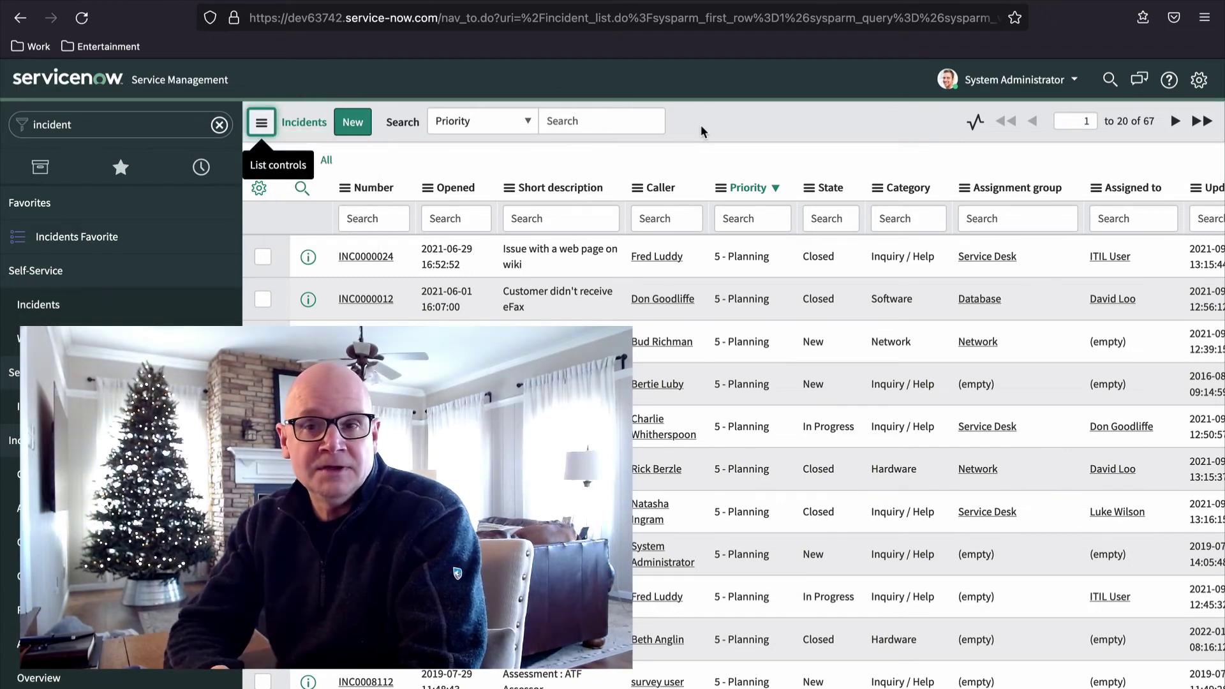
click(638, 192)
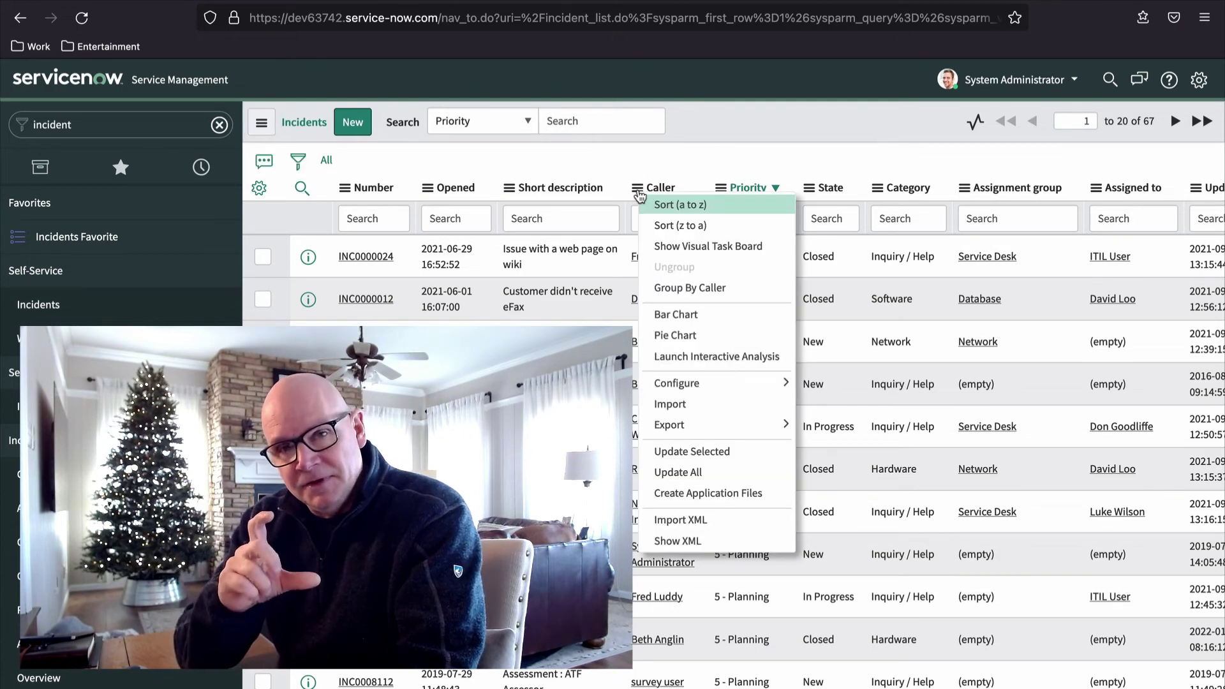
click(752, 119)
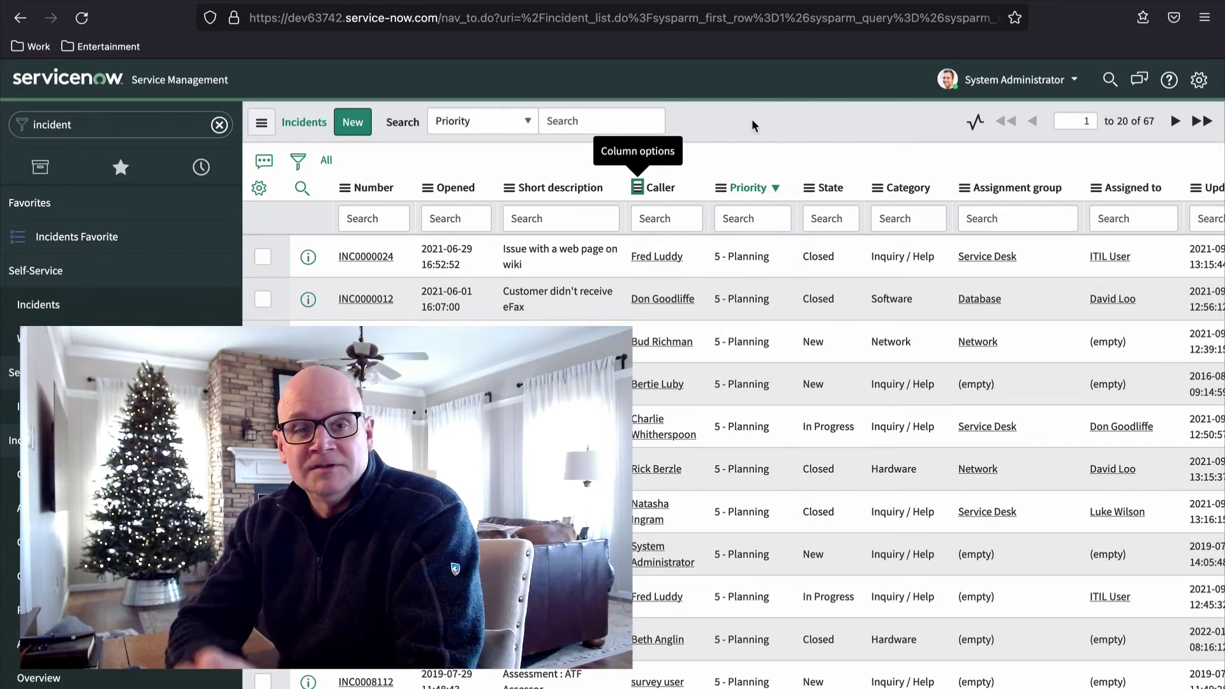
Show only Closed incidents via the State cell's Show Matching, then clear back to All
right_click(810, 298)
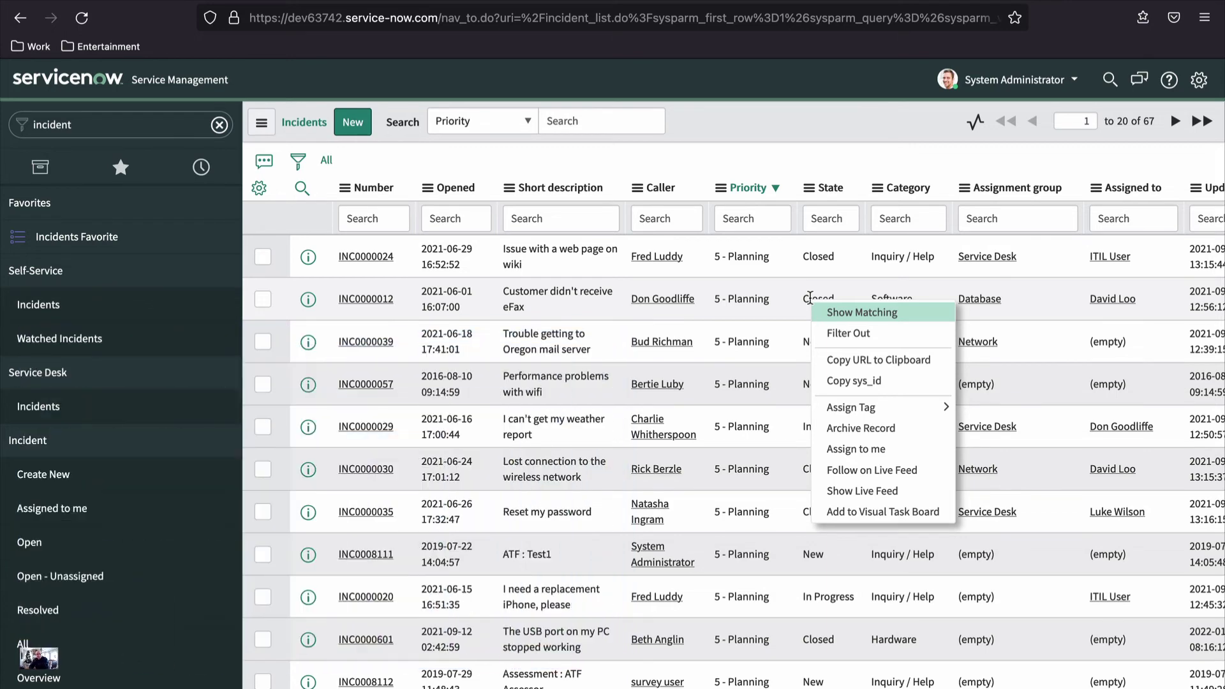
click(796, 118)
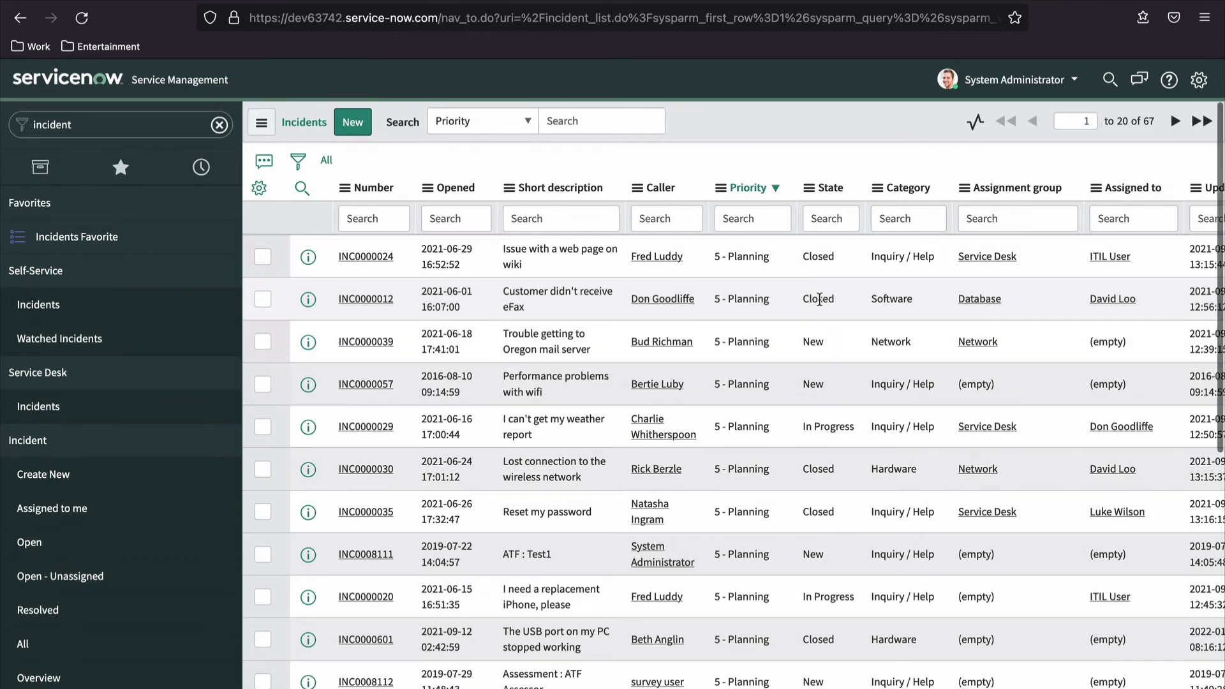
right_click(819, 299)
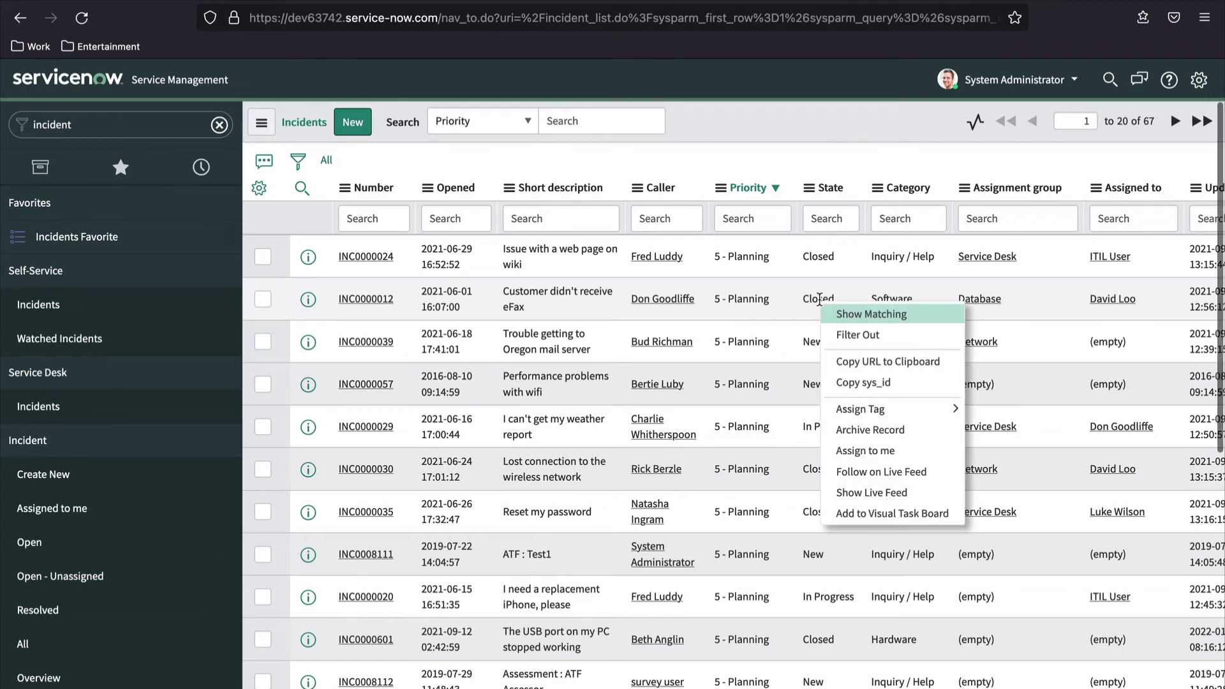
click(859, 318)
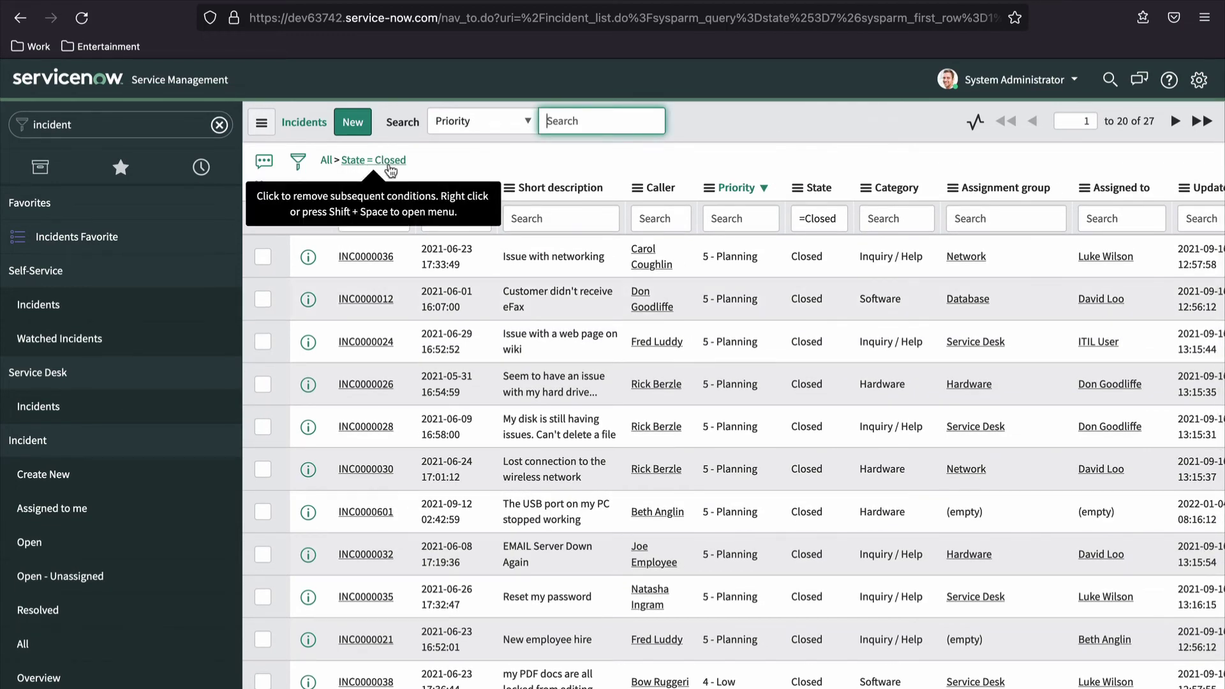
click(326, 162)
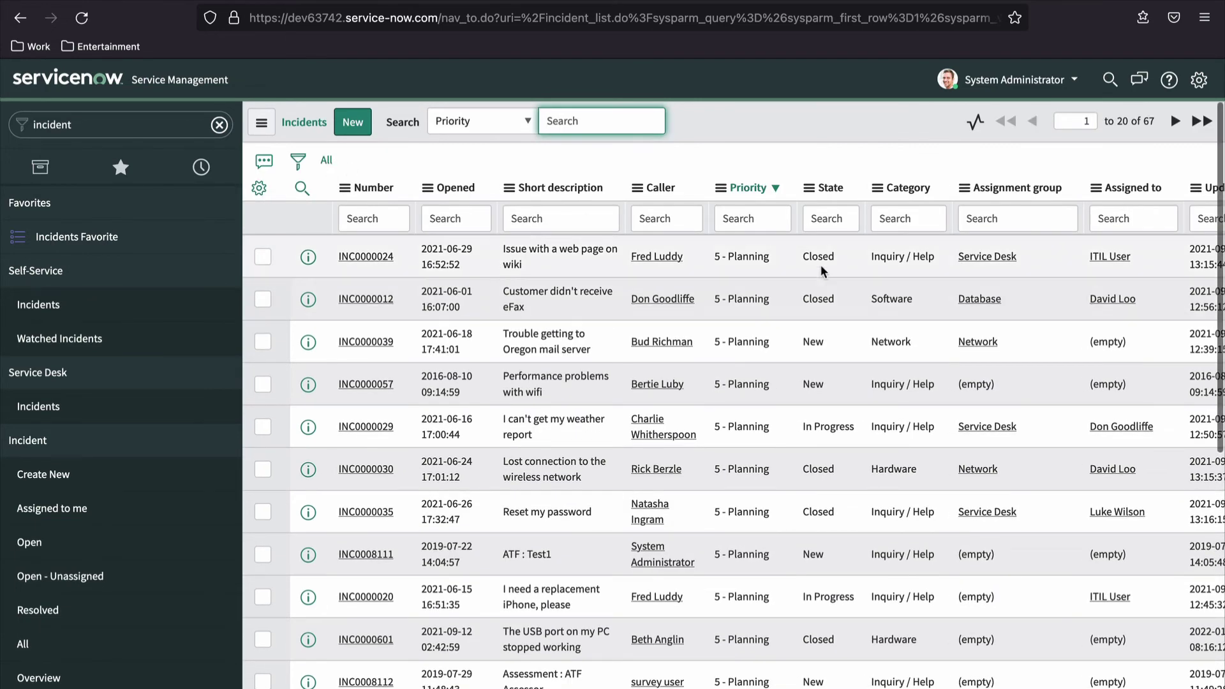
Filter out Closed incidents from the State cell, then return to all 67
right_click(821, 259)
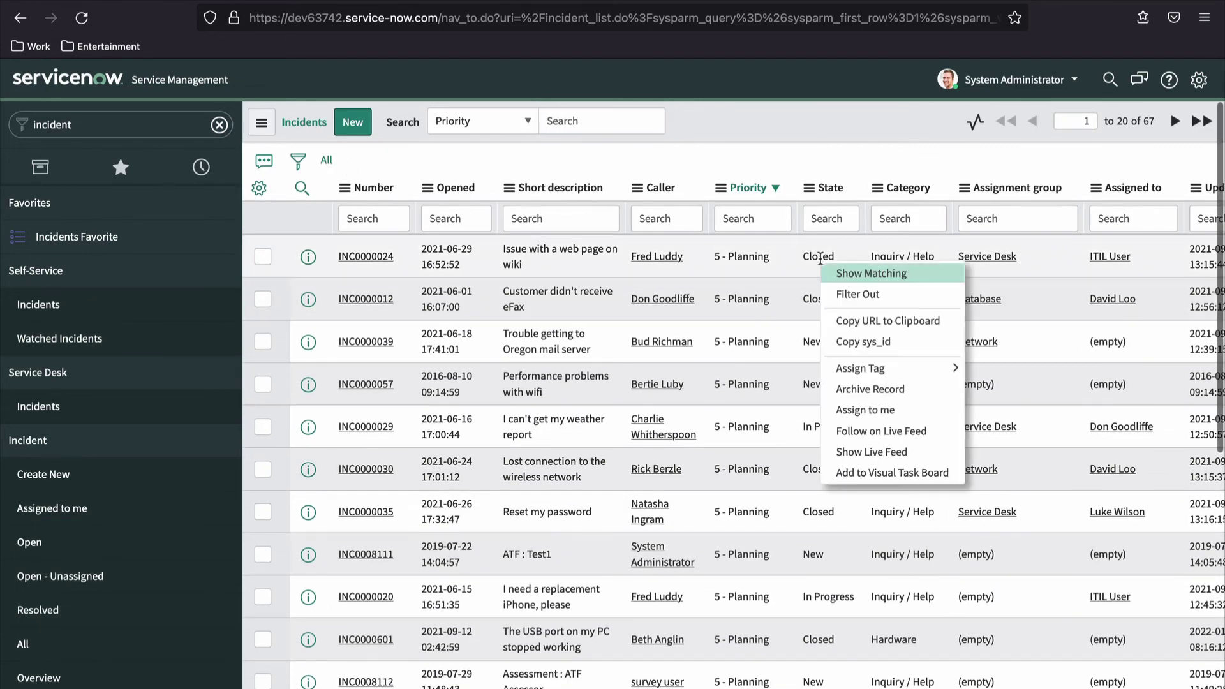
click(855, 292)
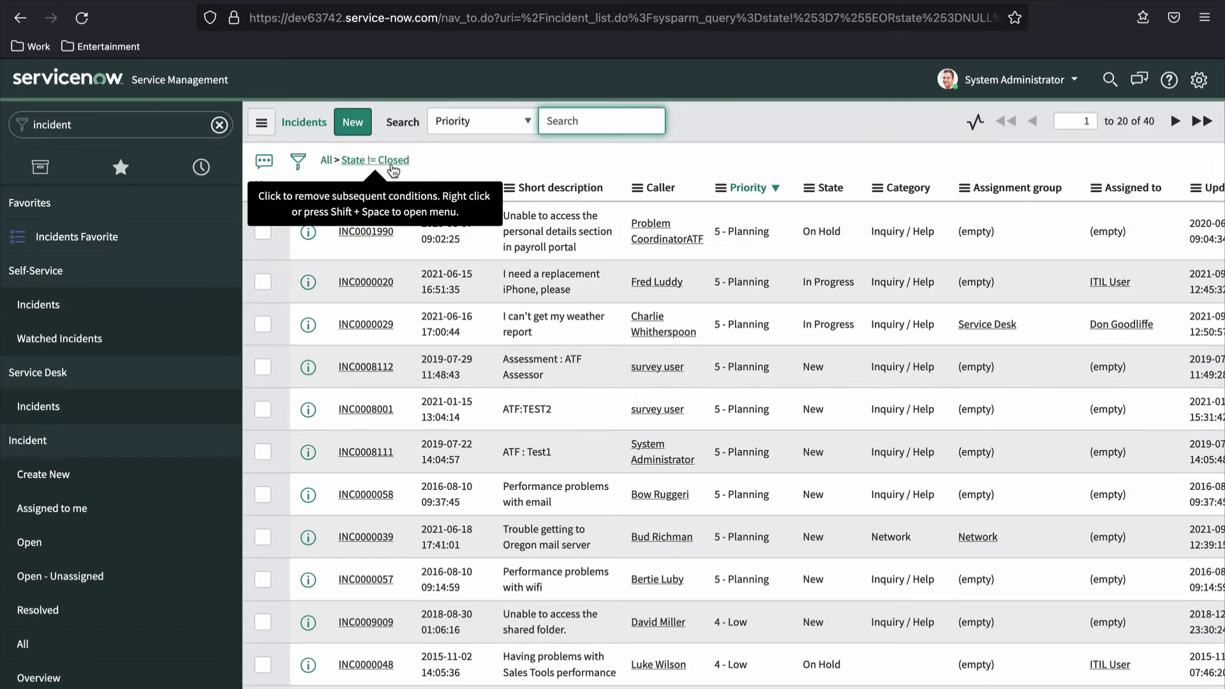
click(332, 163)
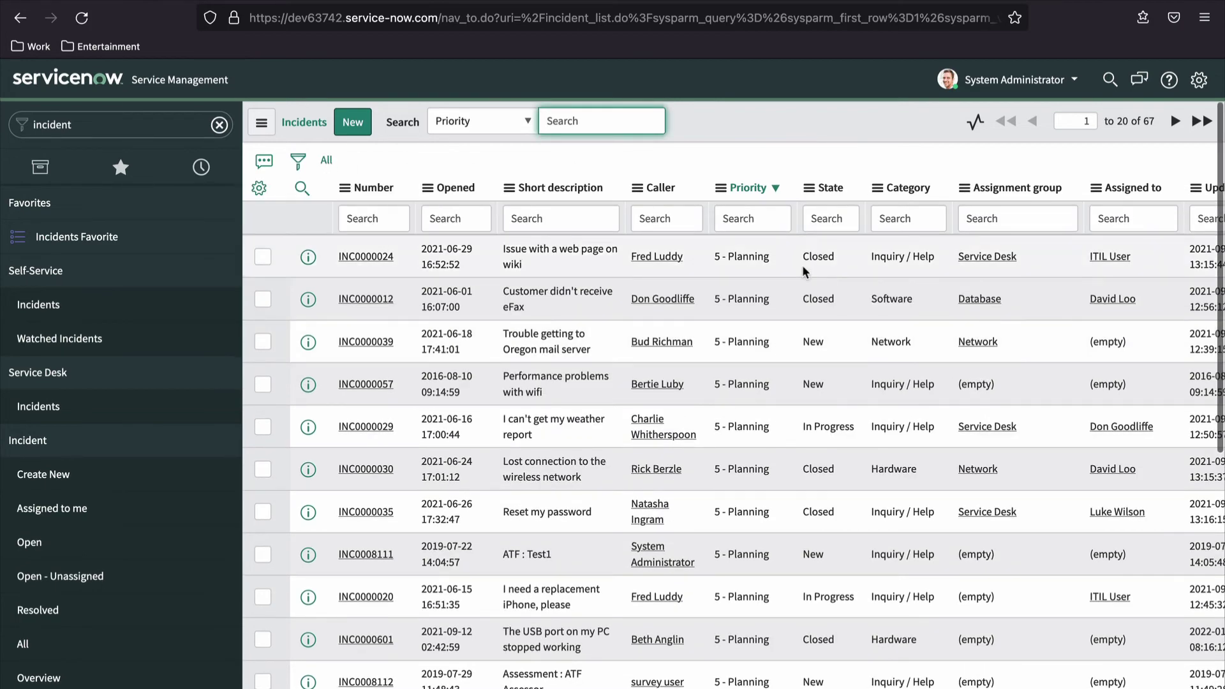
Copy the first incident's caller record URL and paste it after 'Copy URL:' in Visual Studio Code
right_click(665, 261)
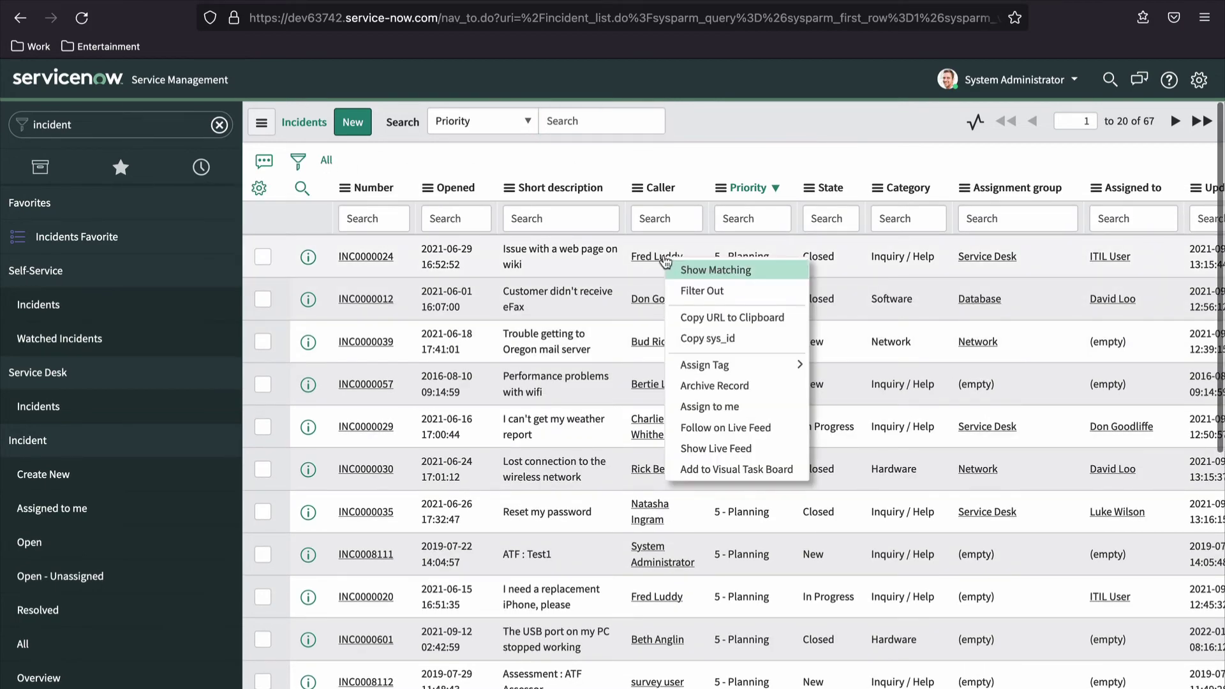
click(752, 319)
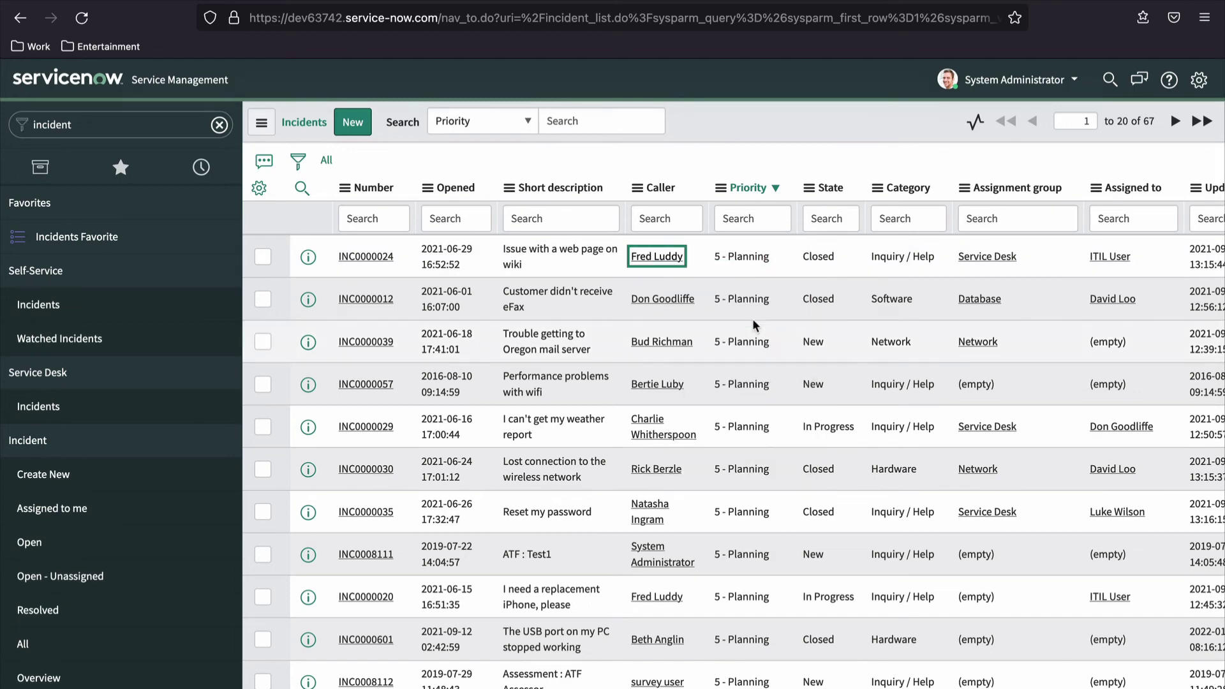
key(ctrl+Right)
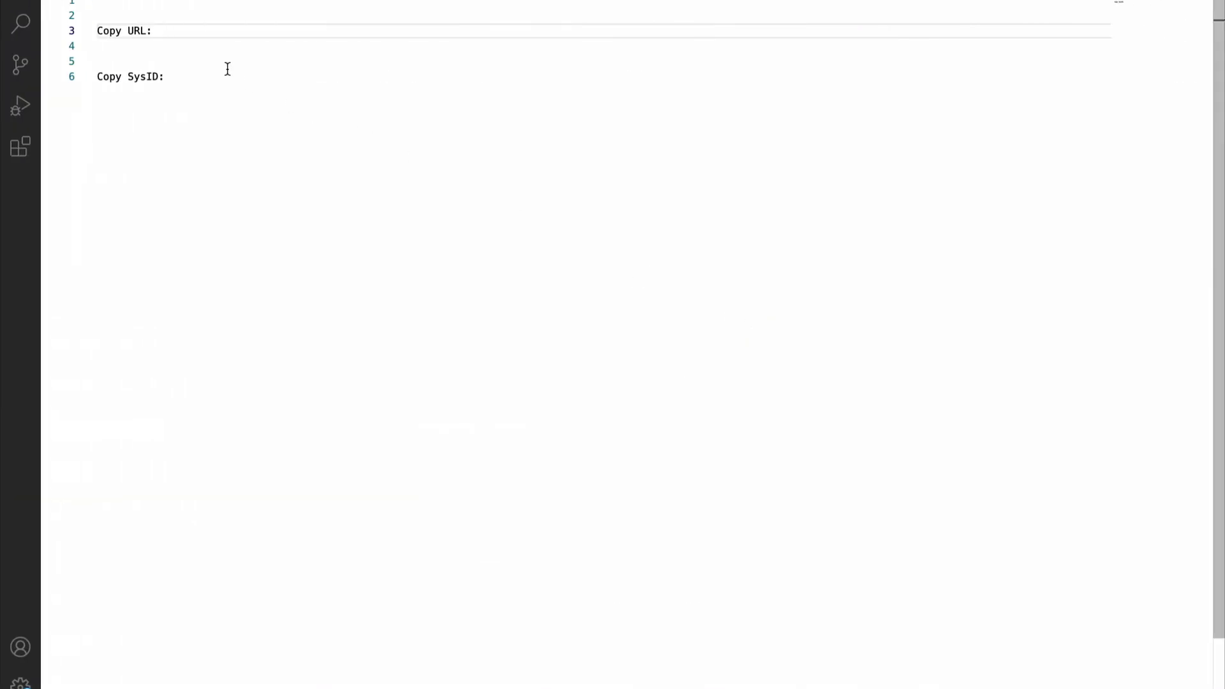
right_click(165, 33)
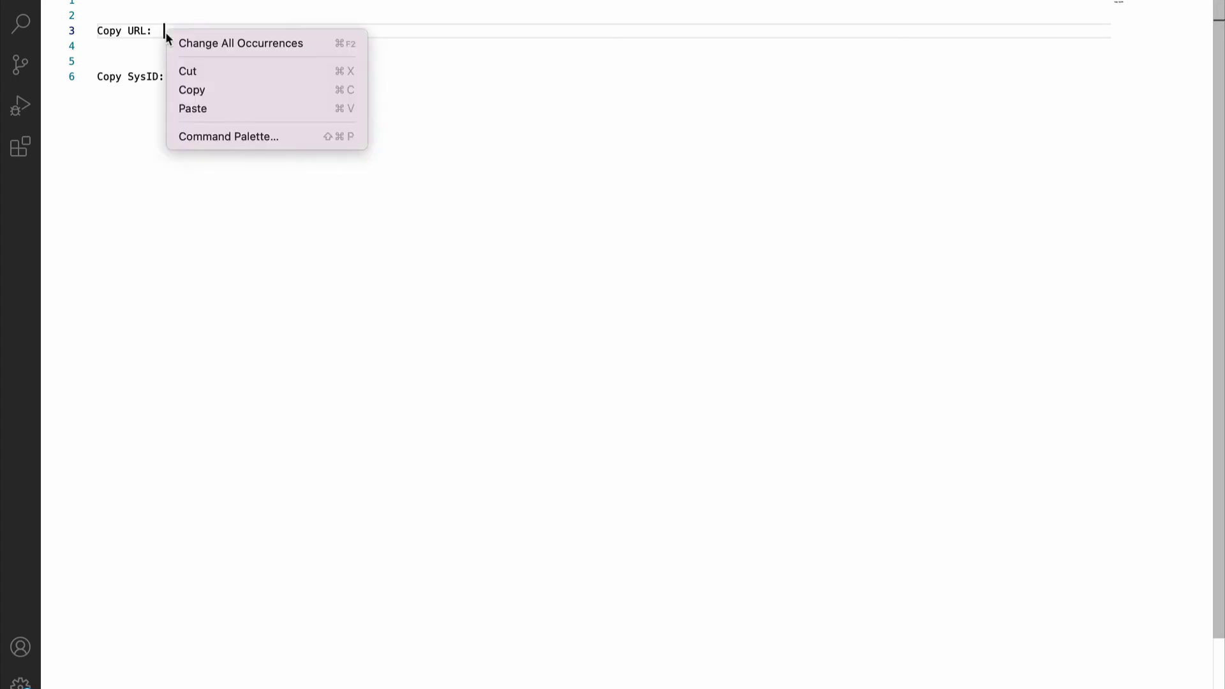
click(208, 108)
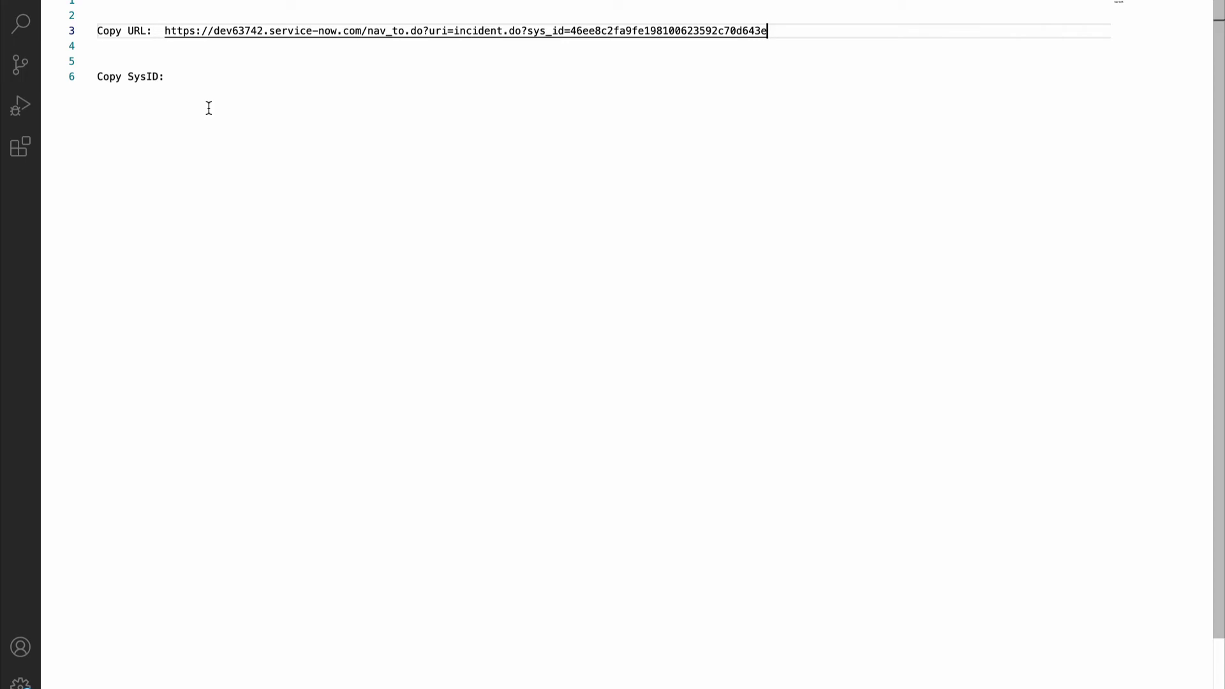
Copy an incident row's sys_id, paste it after 'Copy SysID:', and return to the incident list
key(ctrl+Left)
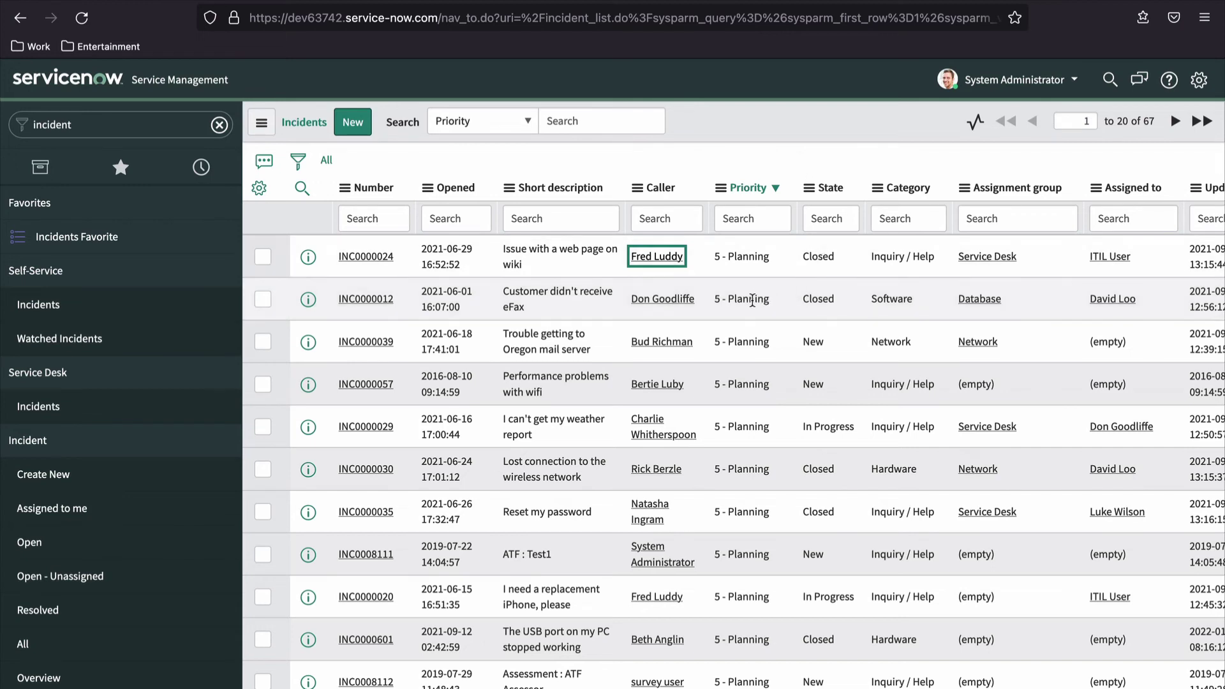
right_click(752, 301)
click(799, 384)
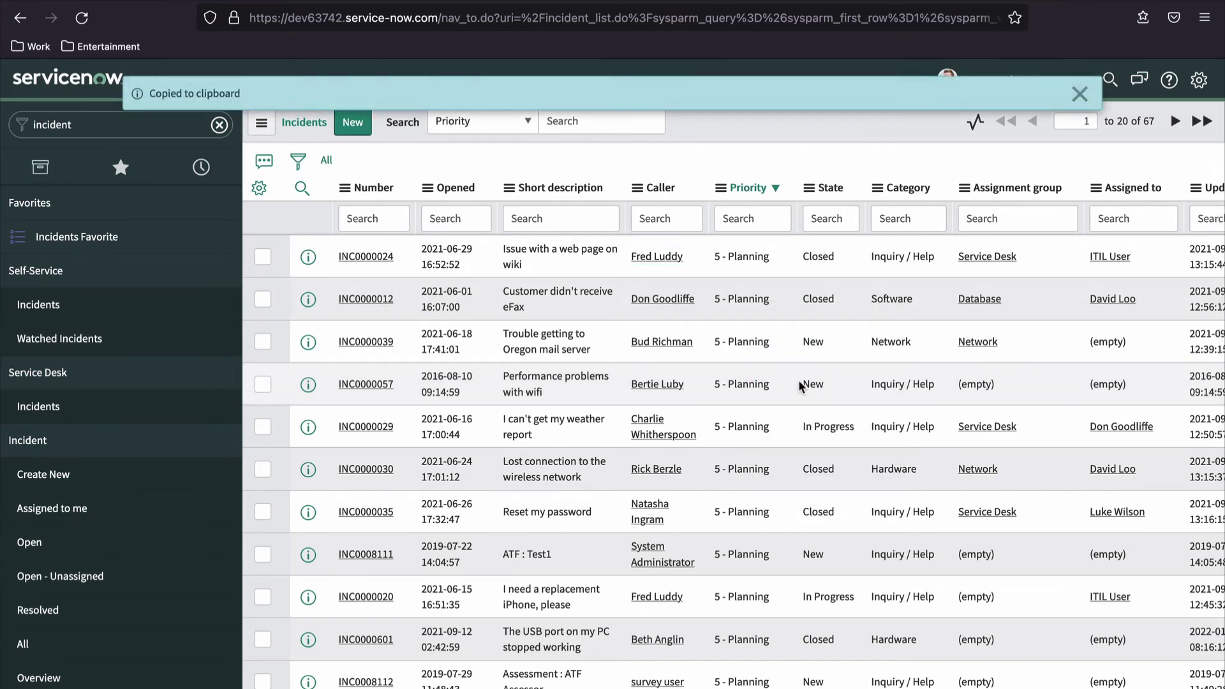
key(super+Tab)
click(195, 77)
right_click(195, 79)
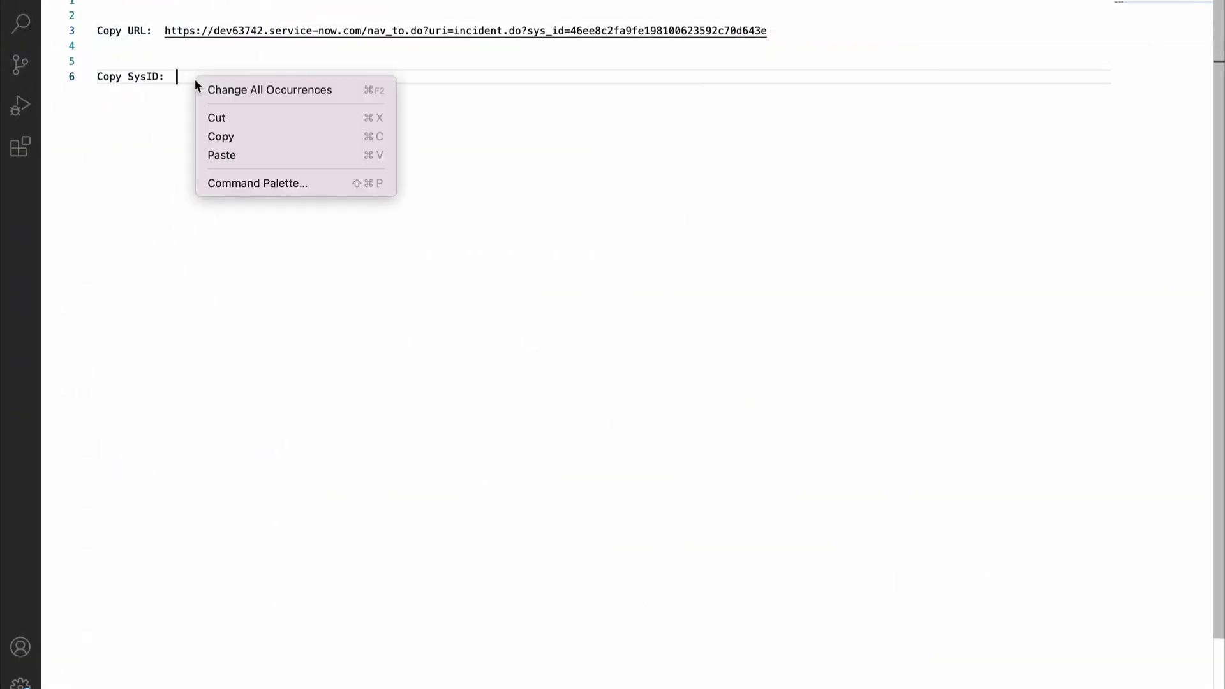
click(233, 156)
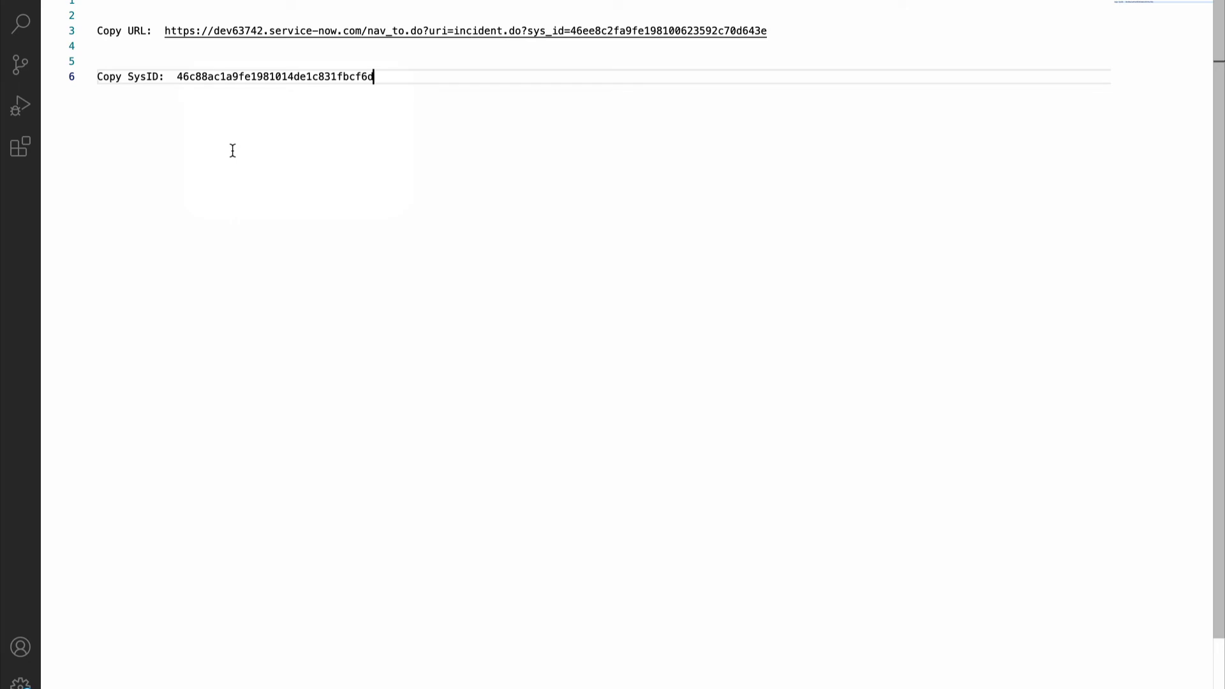
key(super+Tab)
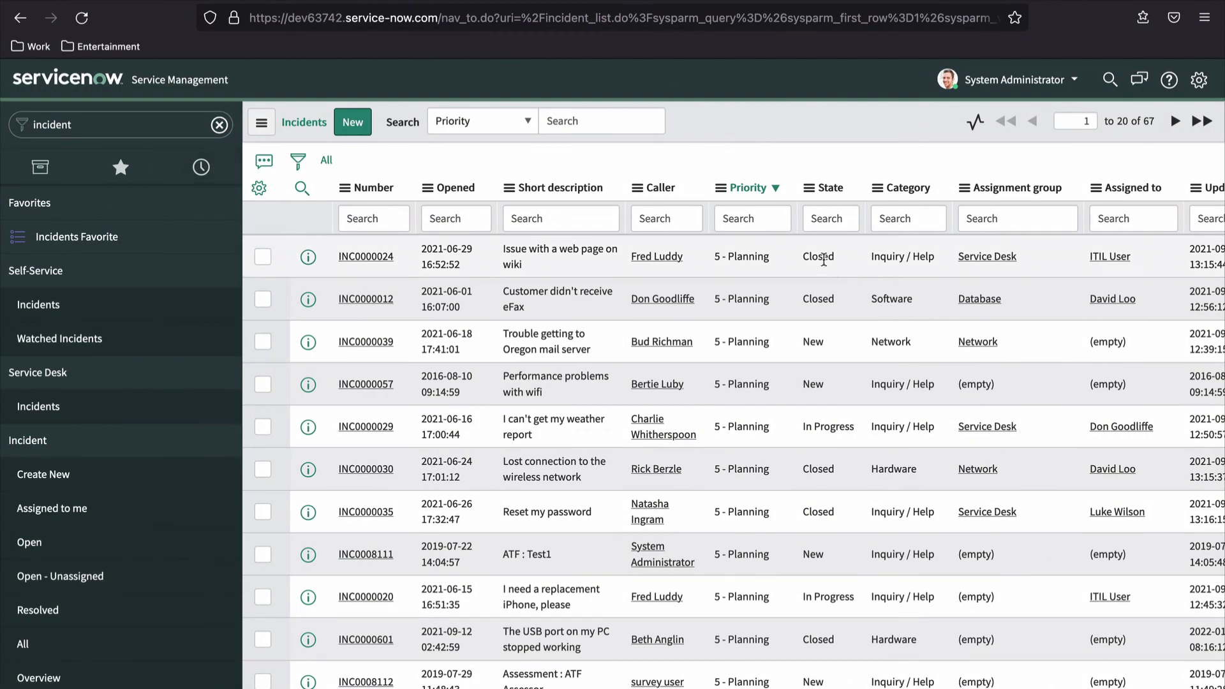
View the row context menu for the Closed state cell, then dismiss it without choosing an option
right_click(823, 258)
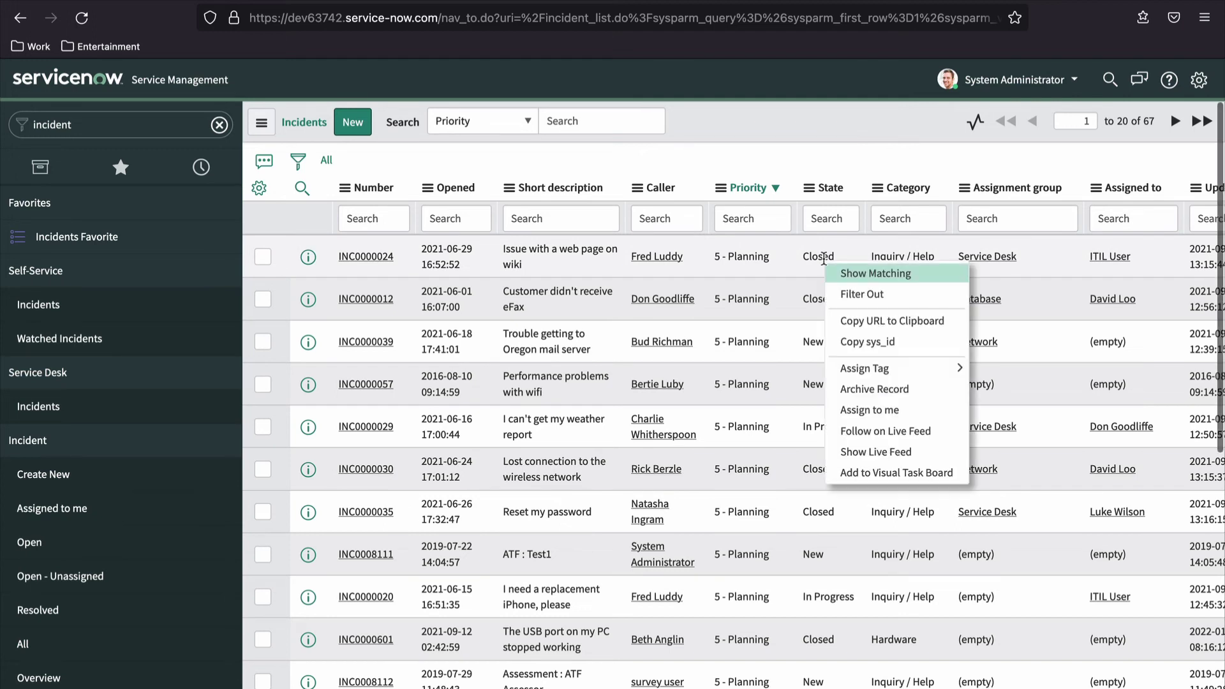
mouse_move(877, 369)
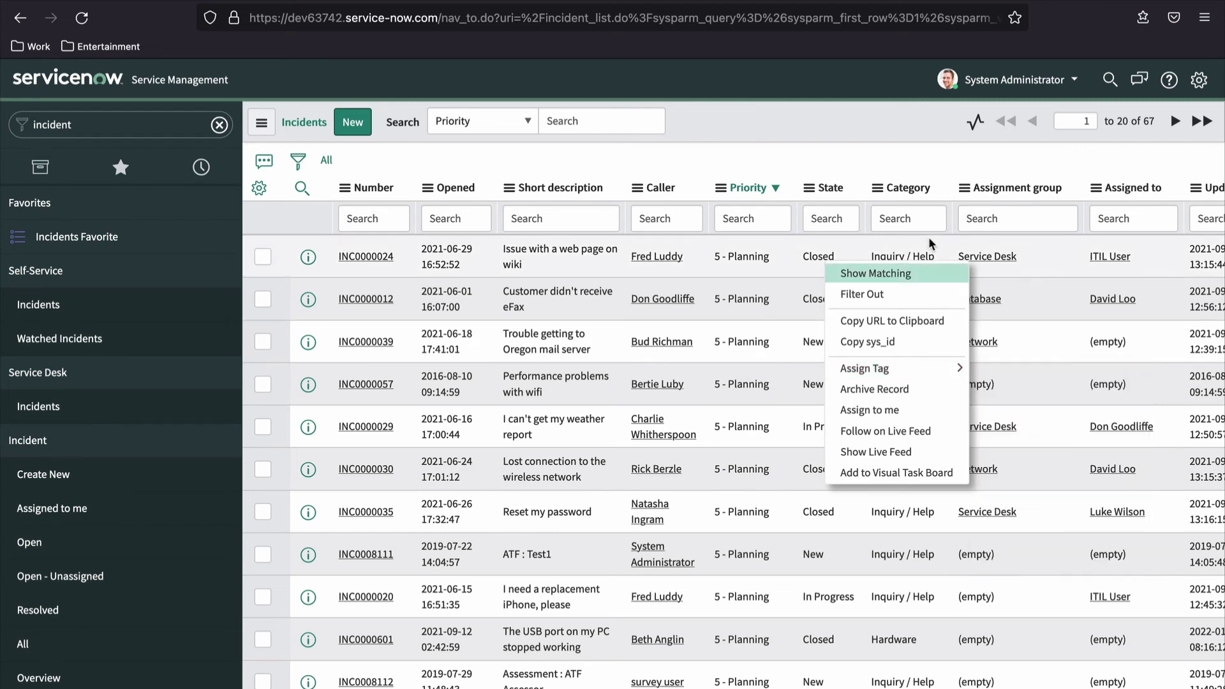
click(871, 162)
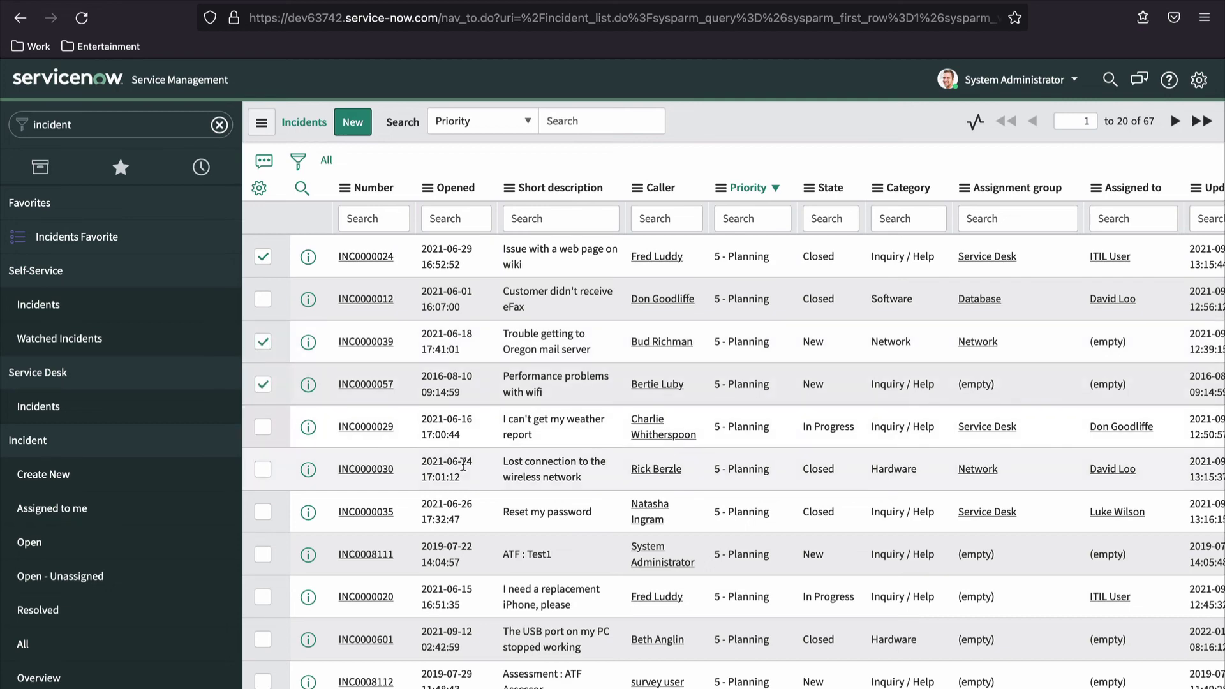
Select INC0008112 and review the 'Actions on selected rows...' menu without applying any action
scroll(462, 462, down, 2)
scroll(462, 462, down, 1)
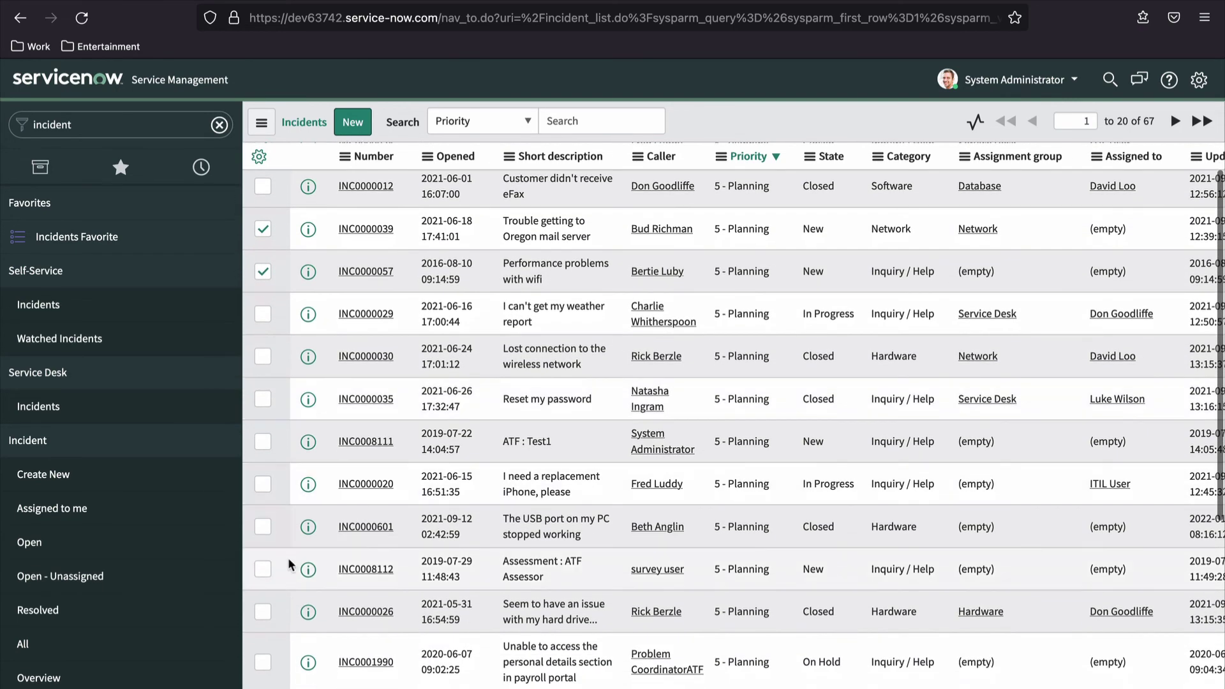
click(263, 569)
scroll(469, 565, down, 5)
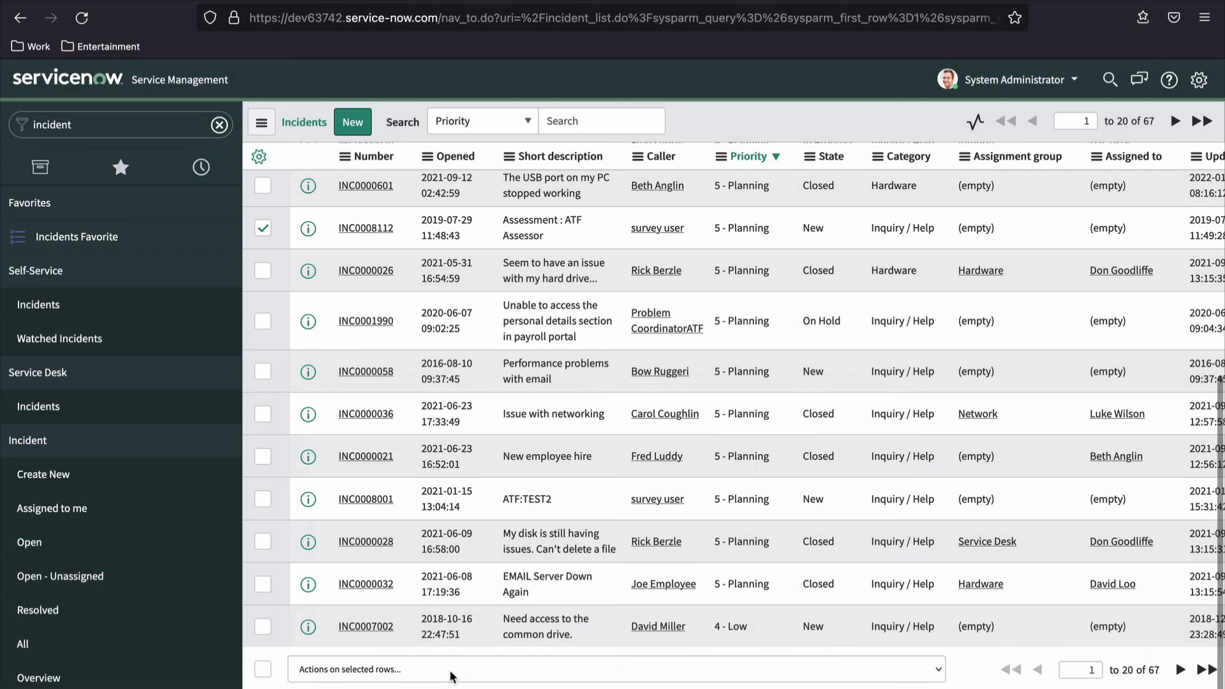
click(450, 669)
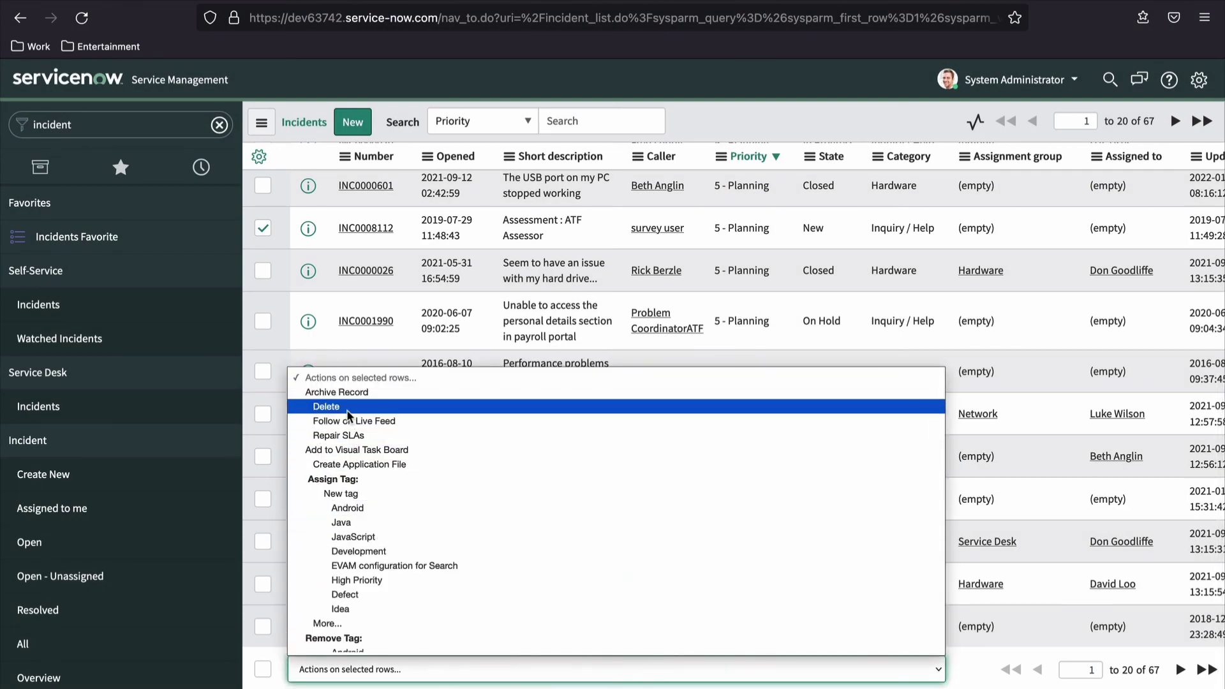
click(313, 356)
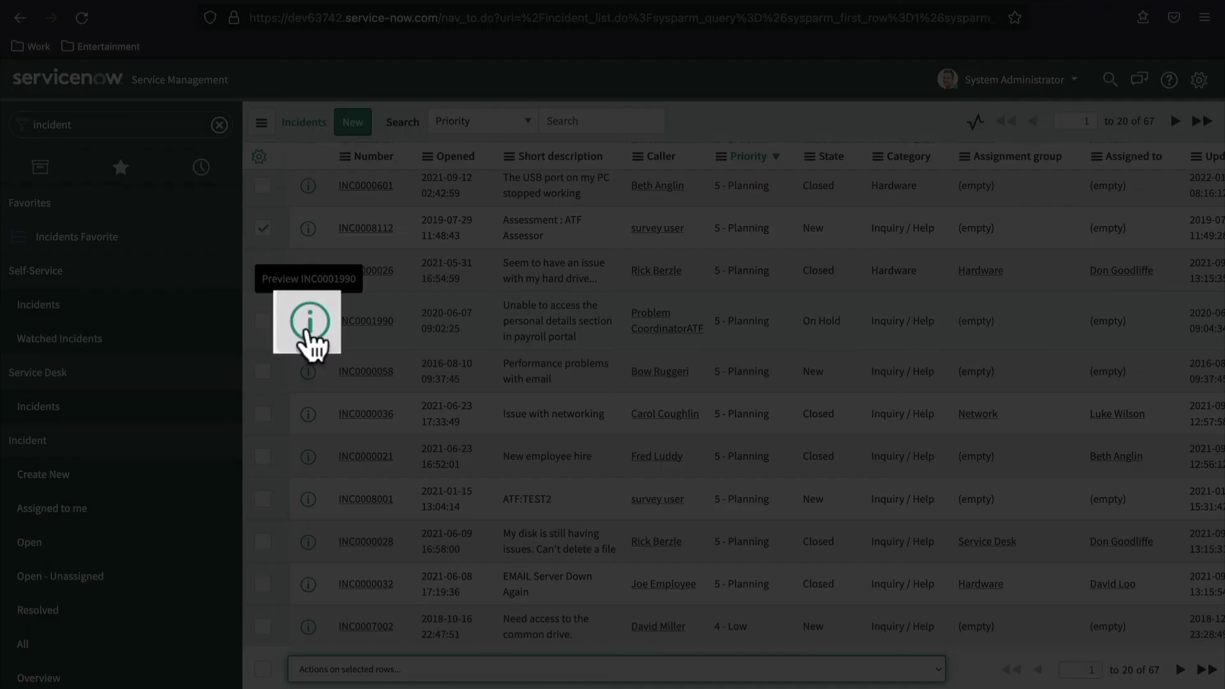
scroll(310, 344, up, 7)
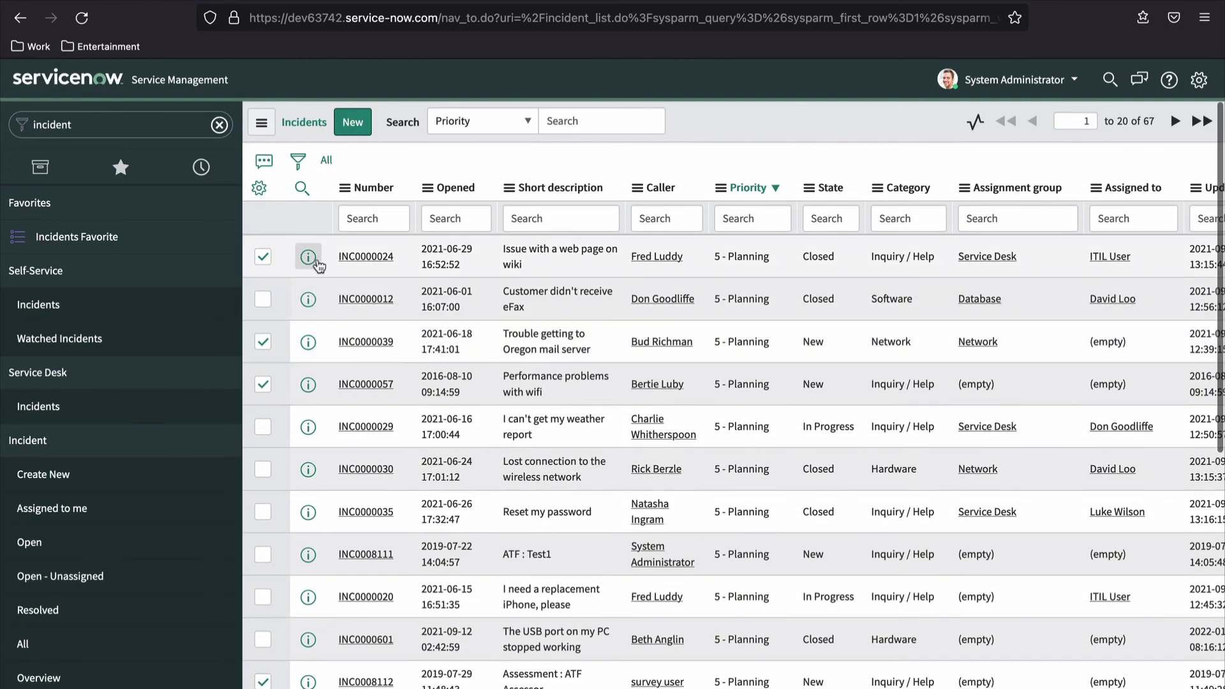
click(308, 258)
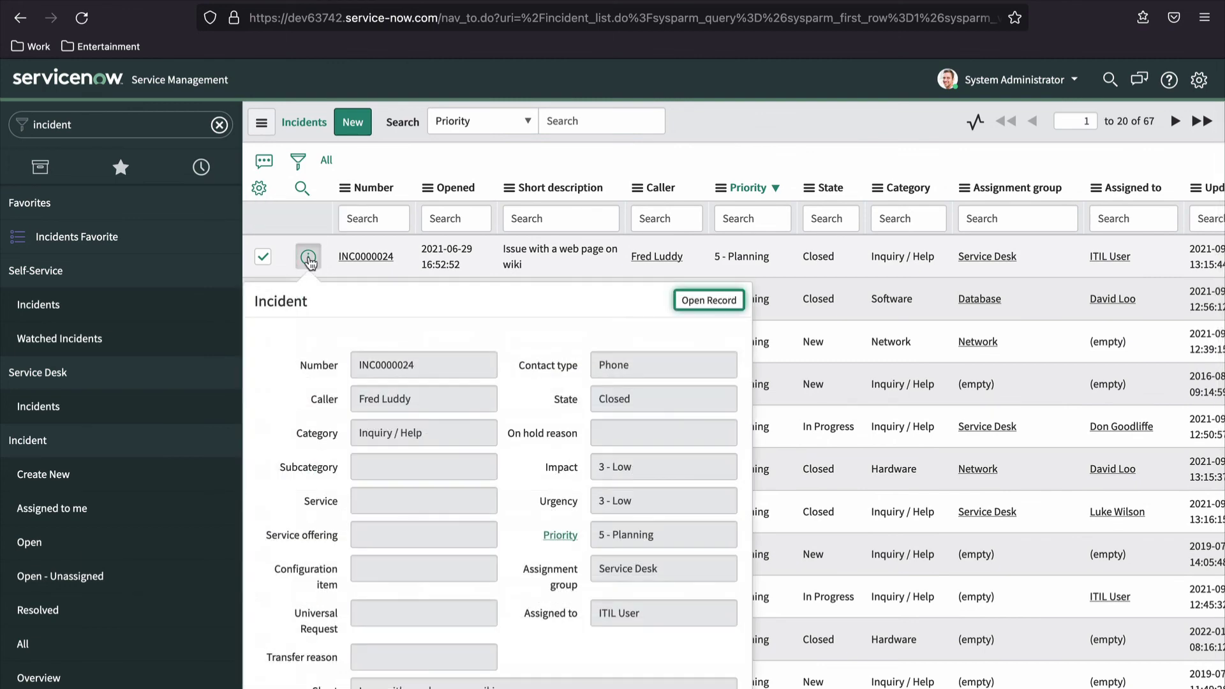
scroll(451, 466, down, 2)
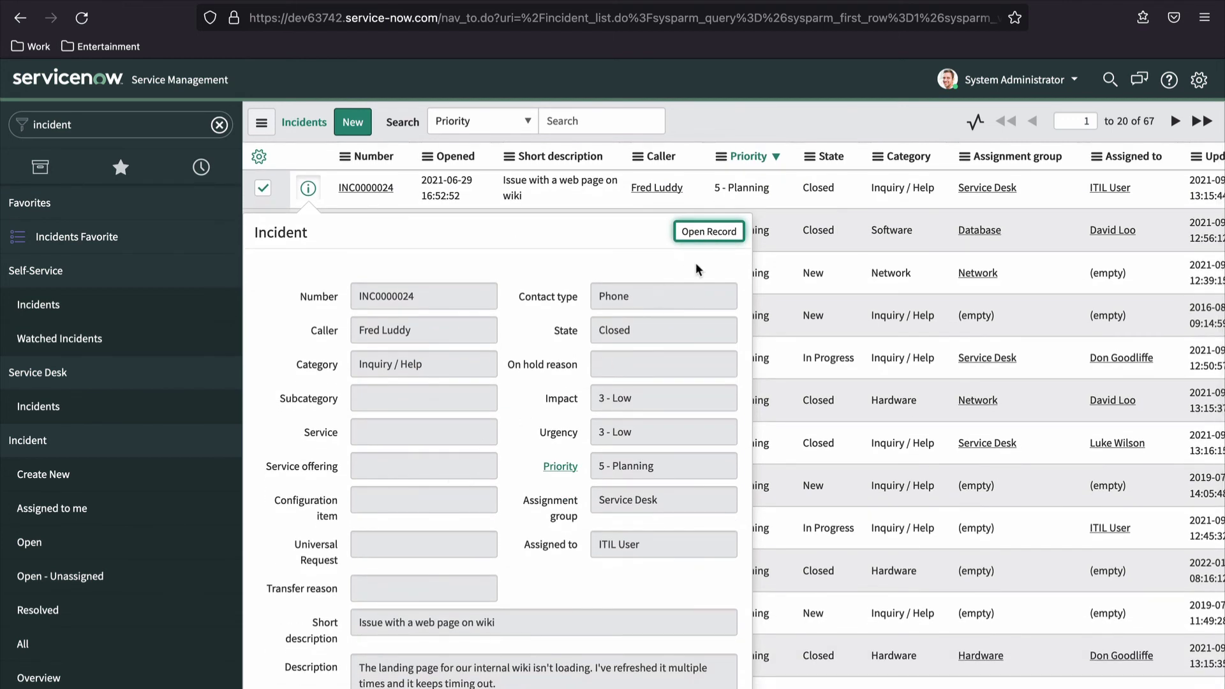
click(308, 188)
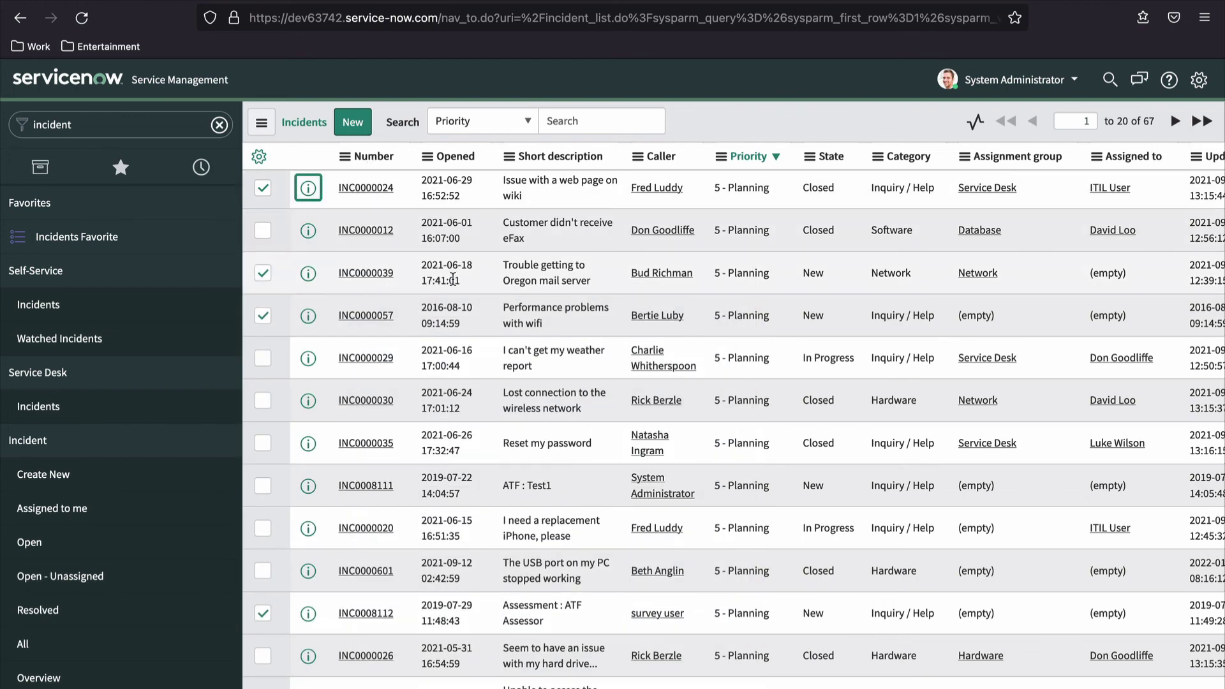
scroll(453, 277, up, 1)
scroll(453, 277, up, 2)
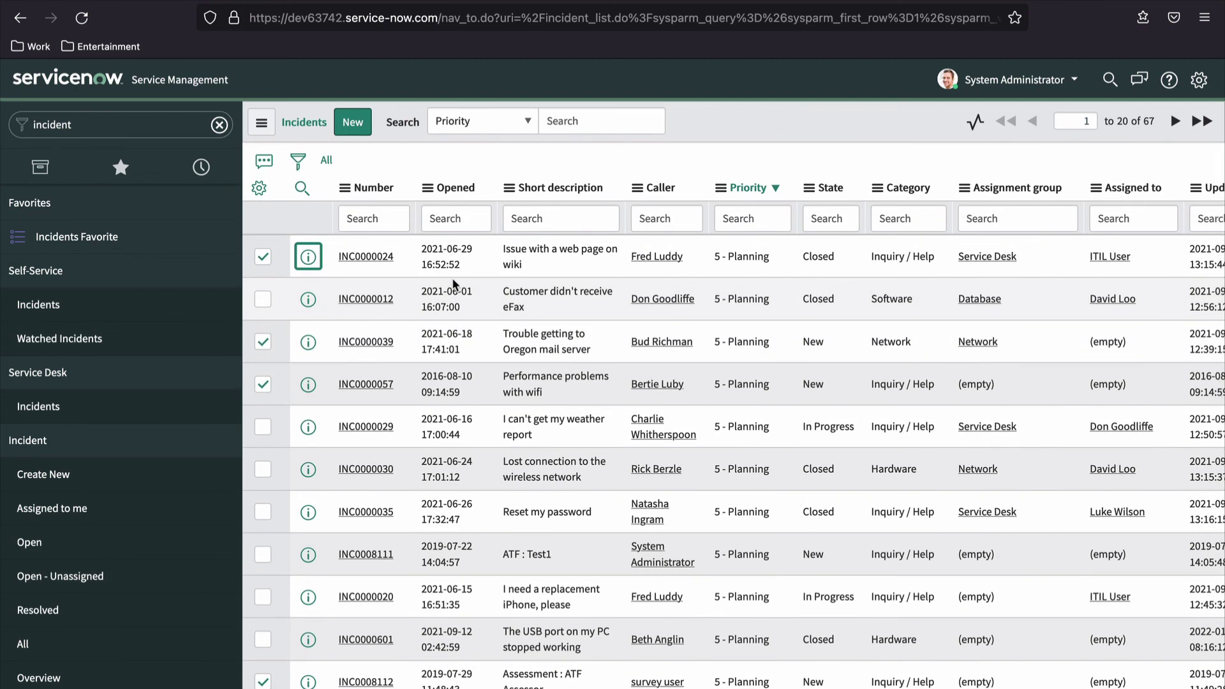
Open the INC0000024 incident form from its number link, then go back to the list
click(373, 266)
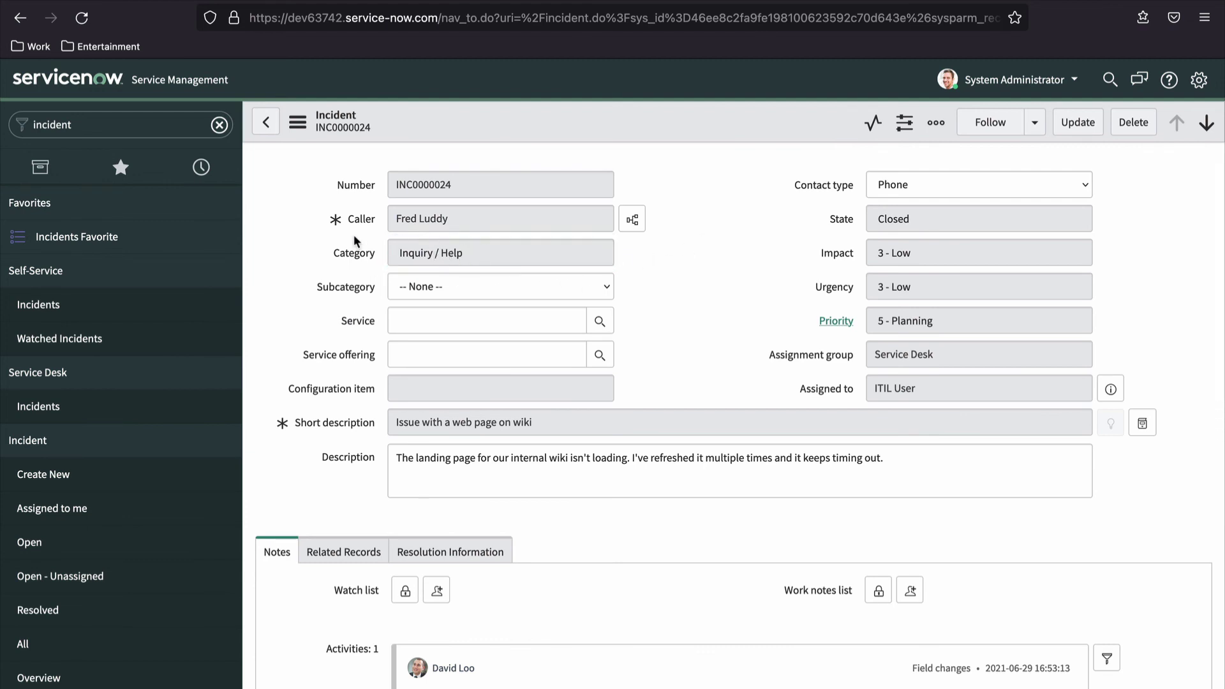
click(269, 123)
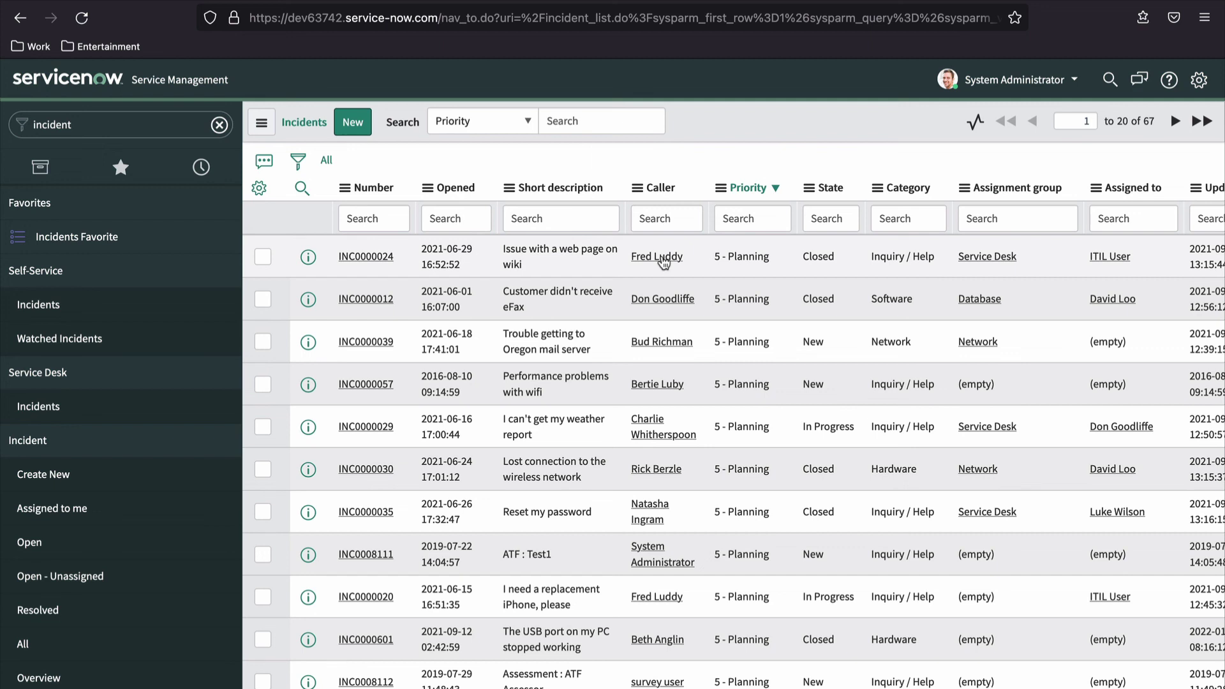
Open the User record of INC0000024's caller from the Caller link, then go back
click(663, 258)
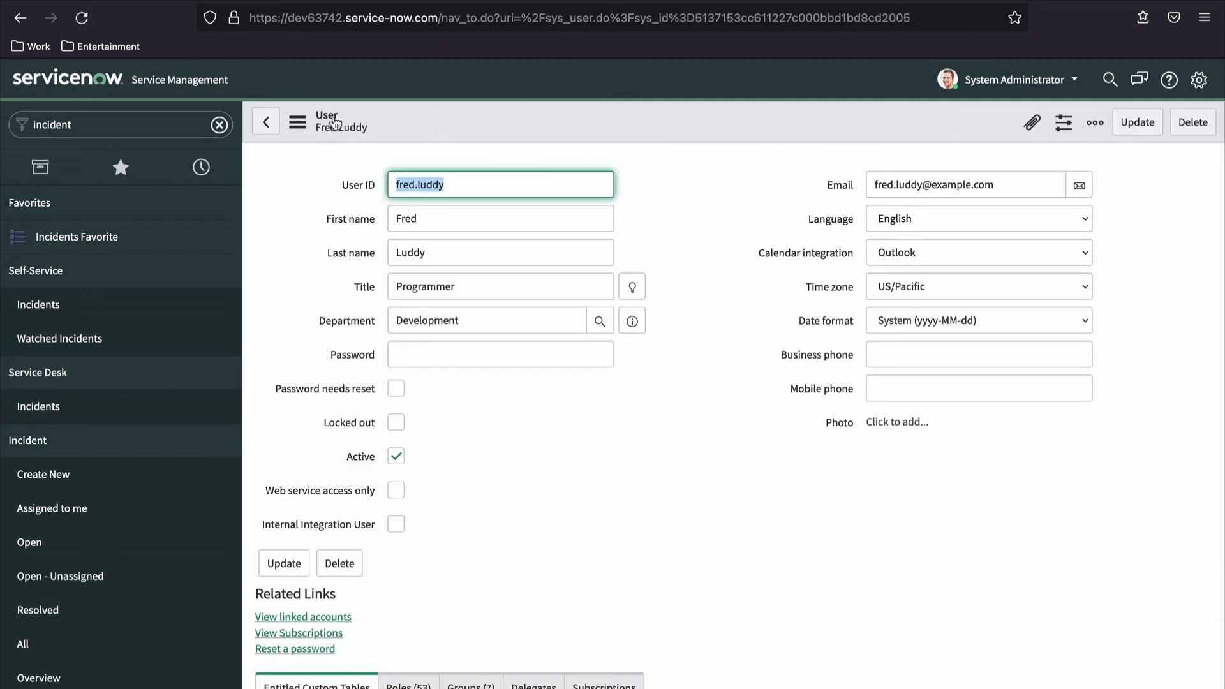
click(265, 124)
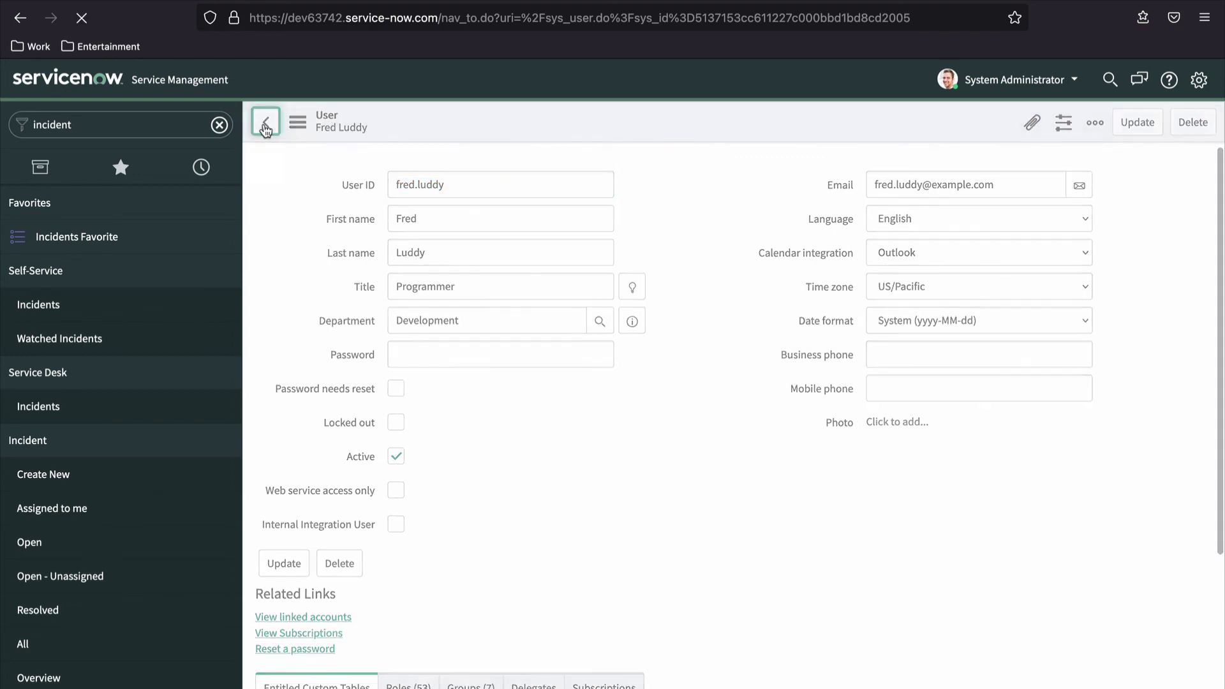